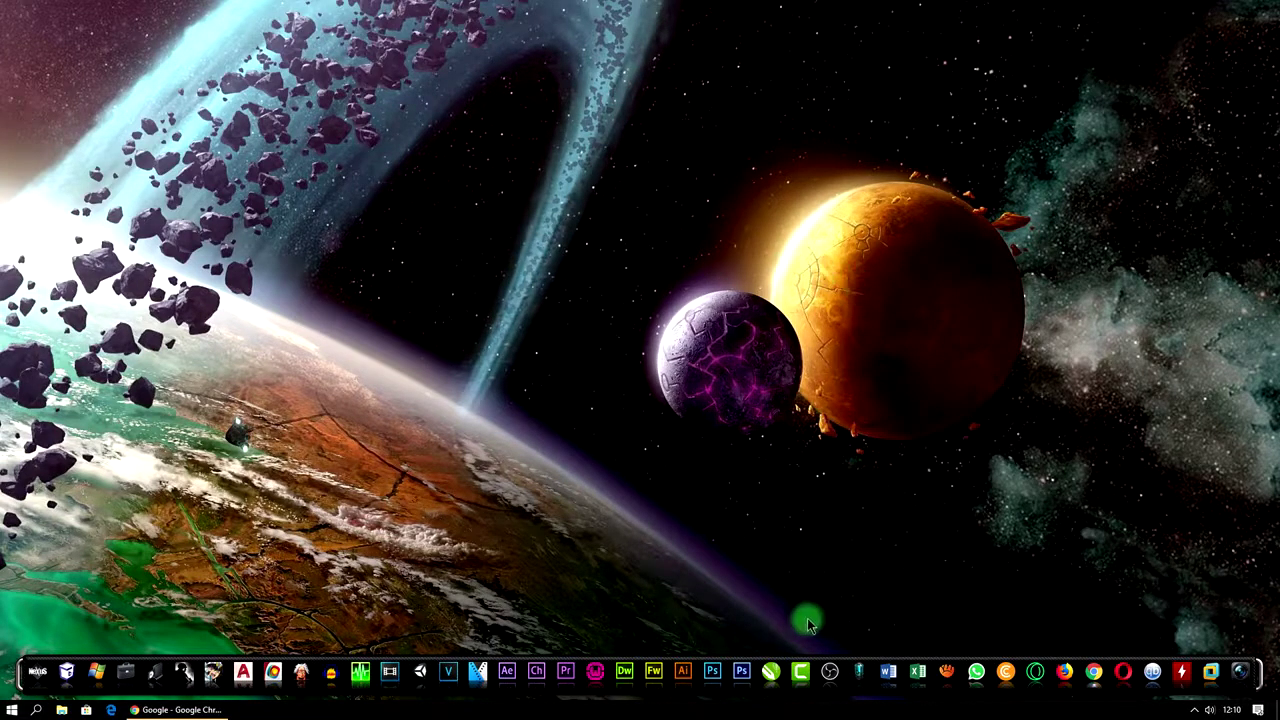
Launch Excel and create a new blank workbook, maximized to fill the screen
{"action": "left_click", "coordinate": [917, 671]}
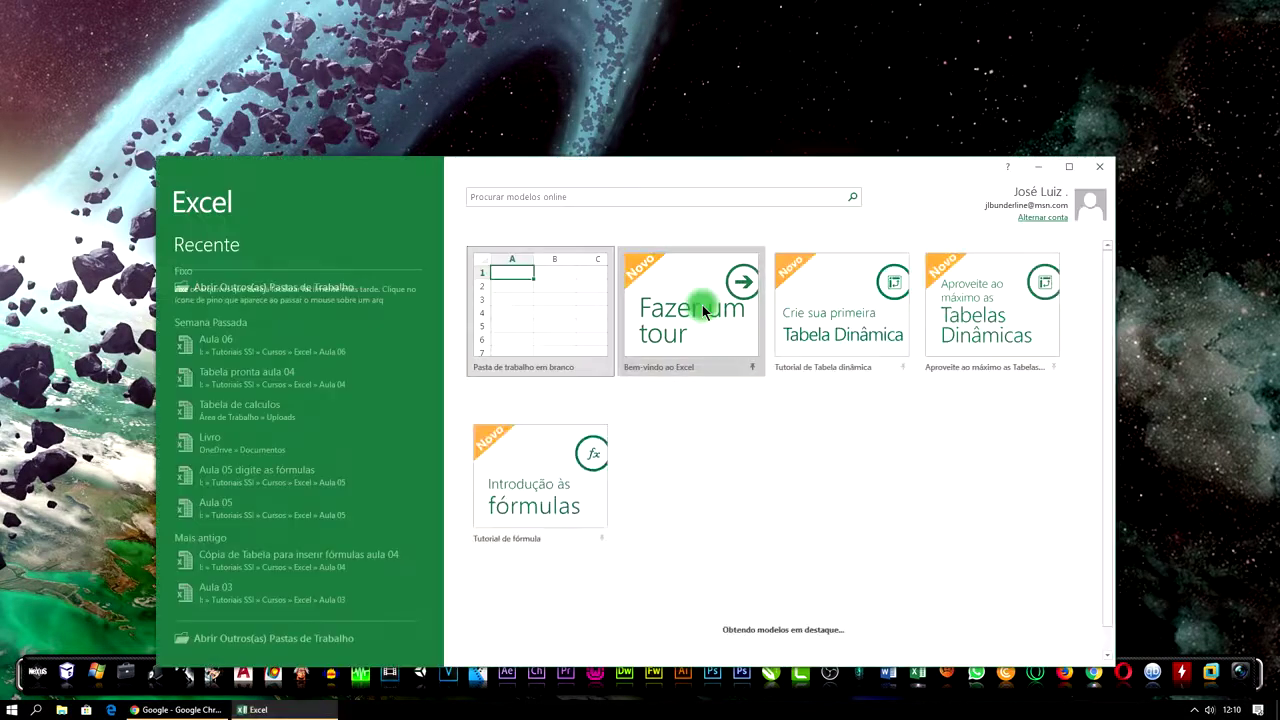
{"action": "left_click", "coordinate": [570, 305]}
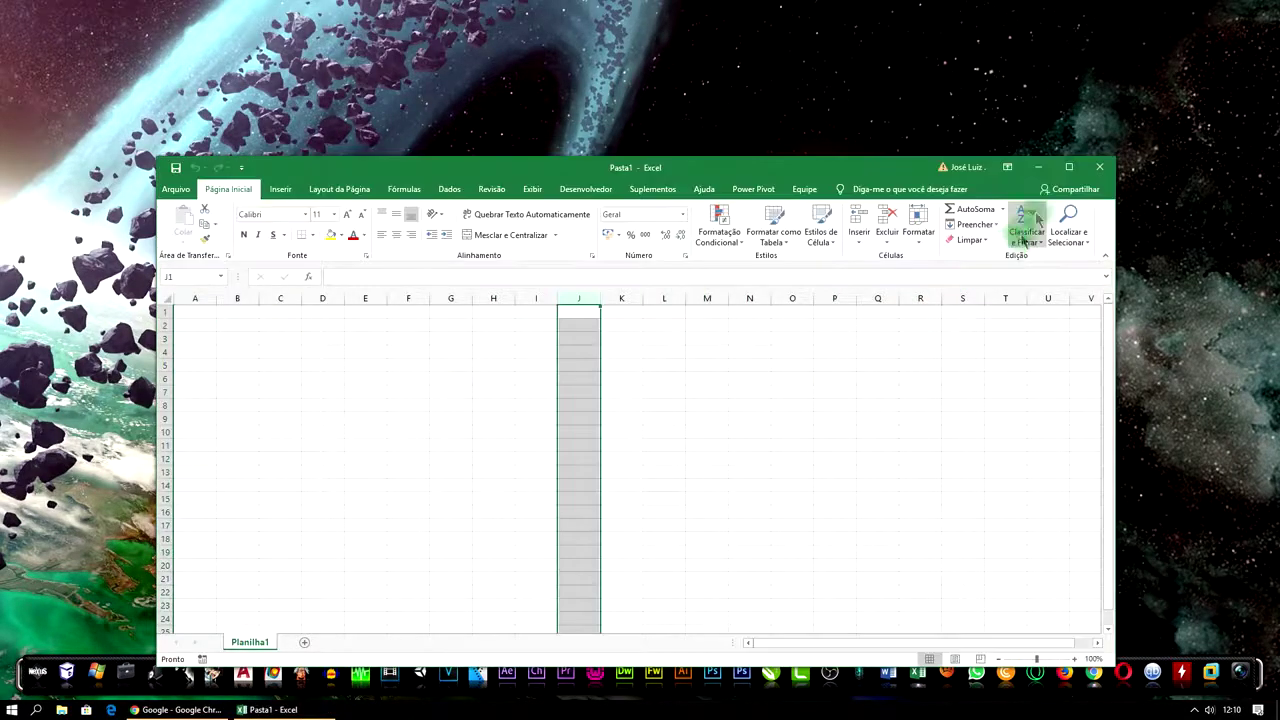
{"action": "left_click", "coordinate": [1066, 167]}
Zoom the Planilha1 sheet in several levels so the cells are easy to read
{"action": "left_click", "coordinate": [350, 171]}
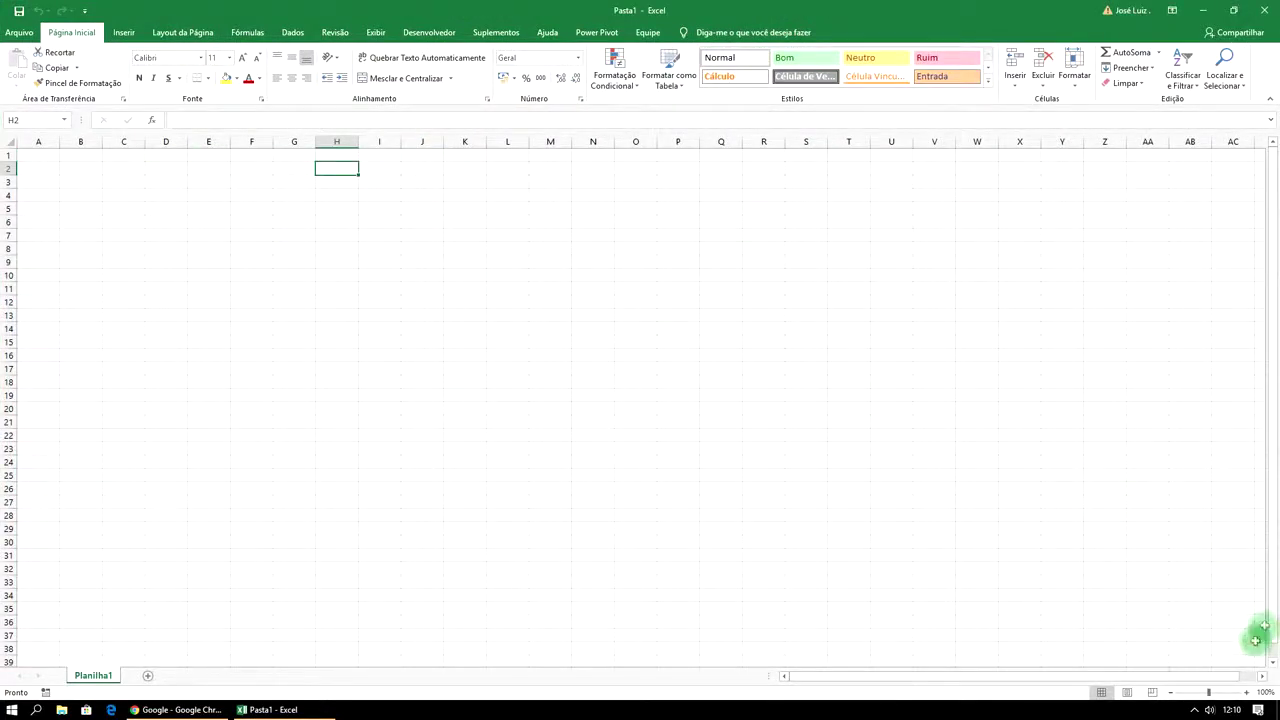
{"action": "left_click", "coordinate": [1249, 692]}
{"action": "left_click", "coordinate": [1249, 692]}
{"action": "left_click", "coordinate": [1249, 692]}
{"action": "left_click", "coordinate": [1249, 692]}
{"action": "left_click", "coordinate": [1249, 692]}
{"action": "left_click", "coordinate": [1249, 692]}
{"action": "left_click", "coordinate": [1249, 692]}
{"action": "left_click", "coordinate": [1249, 692]}
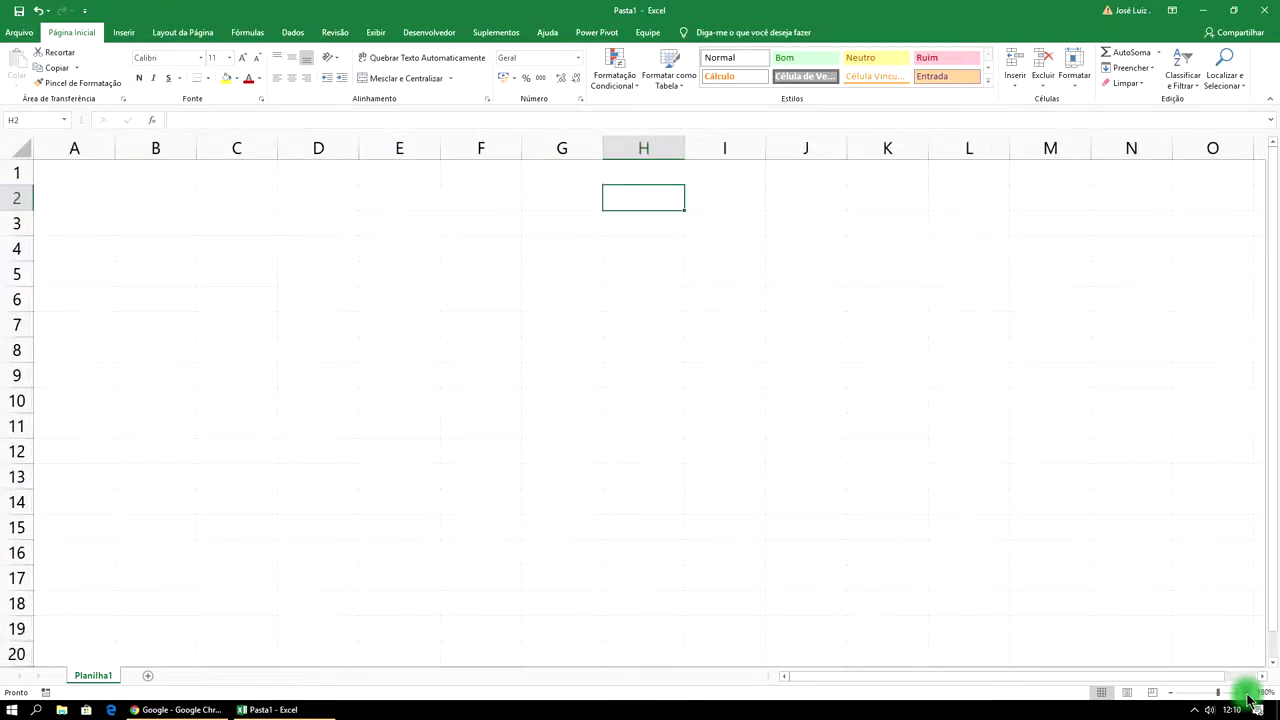
{"action": "left_click", "coordinate": [1249, 692]}
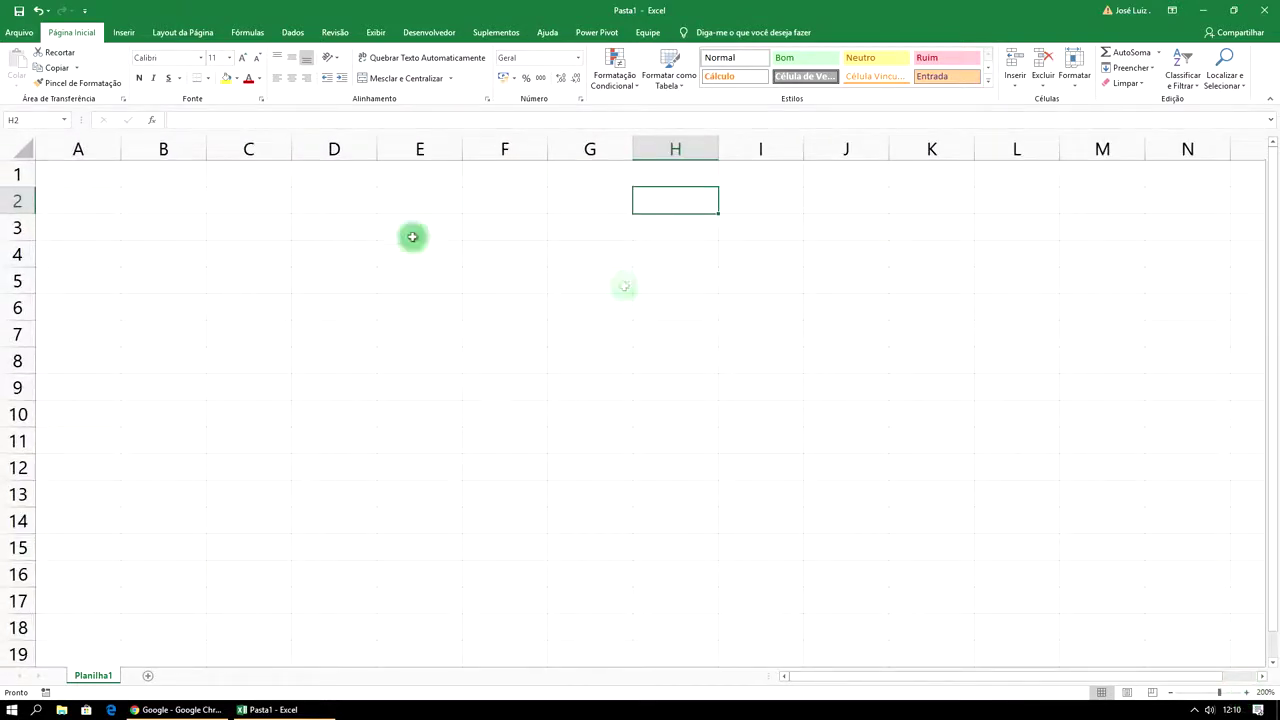
{"action": "left_click", "coordinate": [76, 204]}
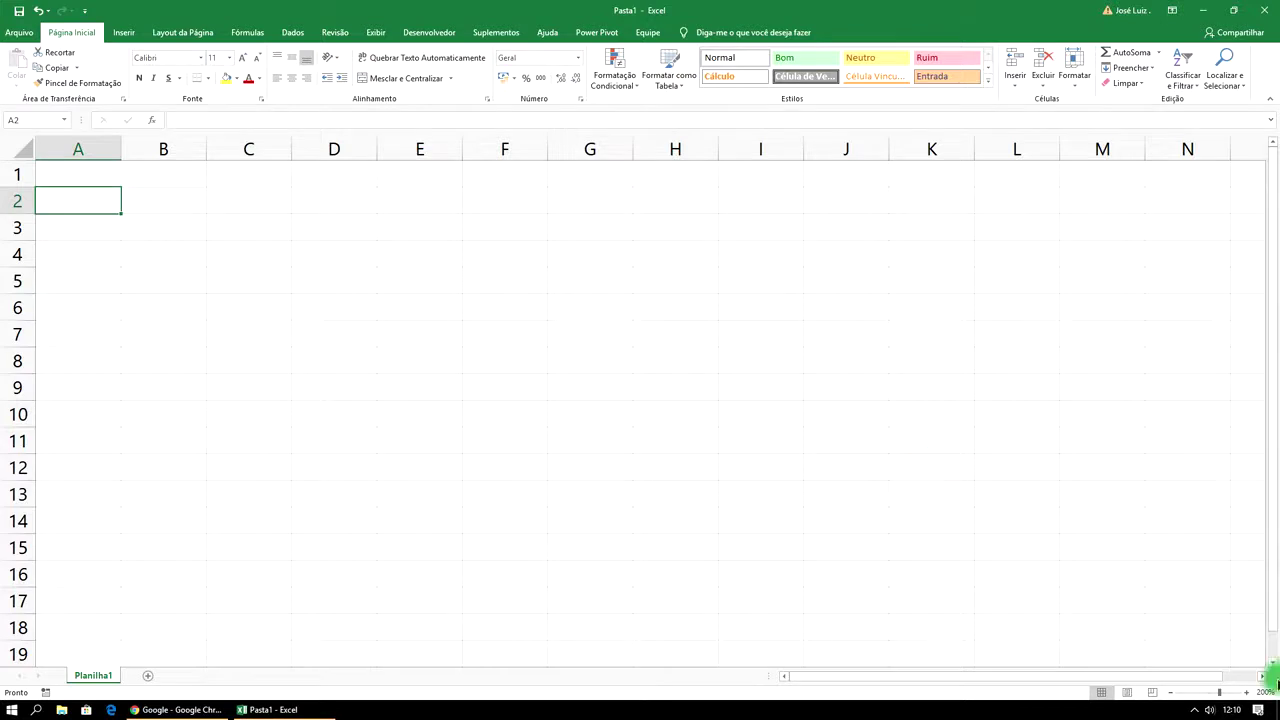
Enter headers Valor, Taxa and Total in A2:C2, and the rate 10% in C1
{"action": "left_click", "coordinate": [1250, 697]}
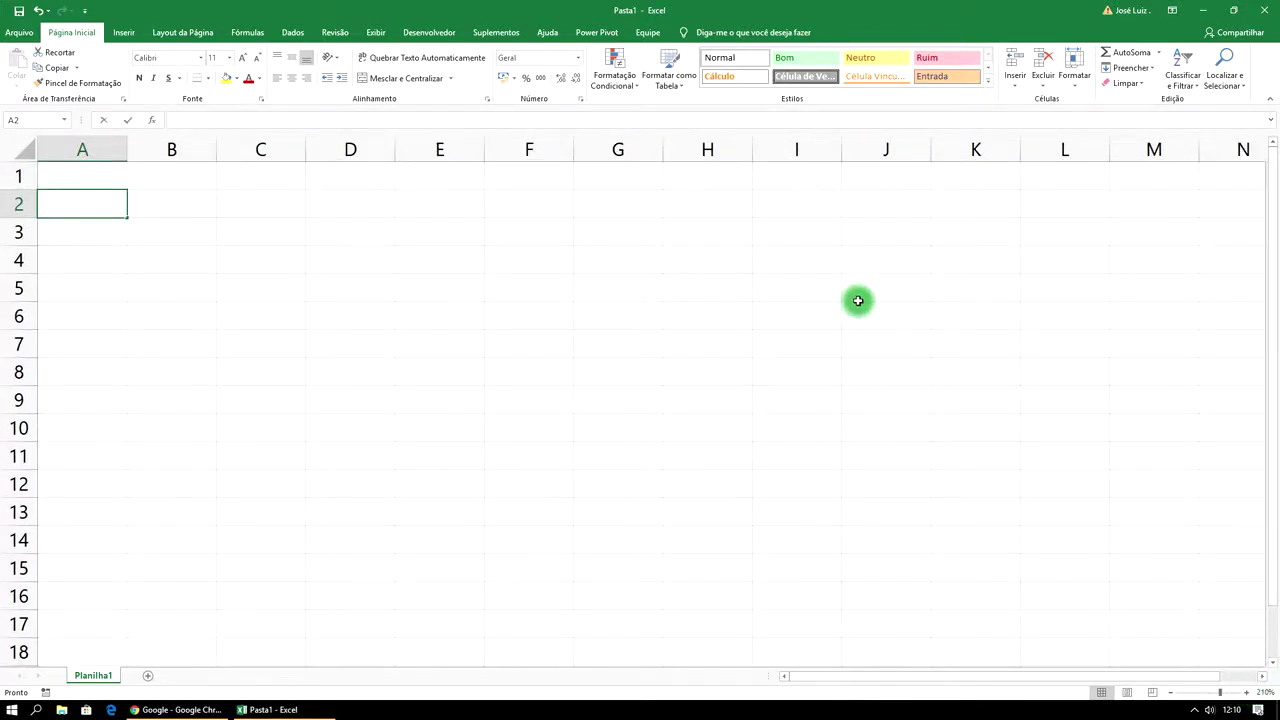
{"action": "type", "text": "Valor"}
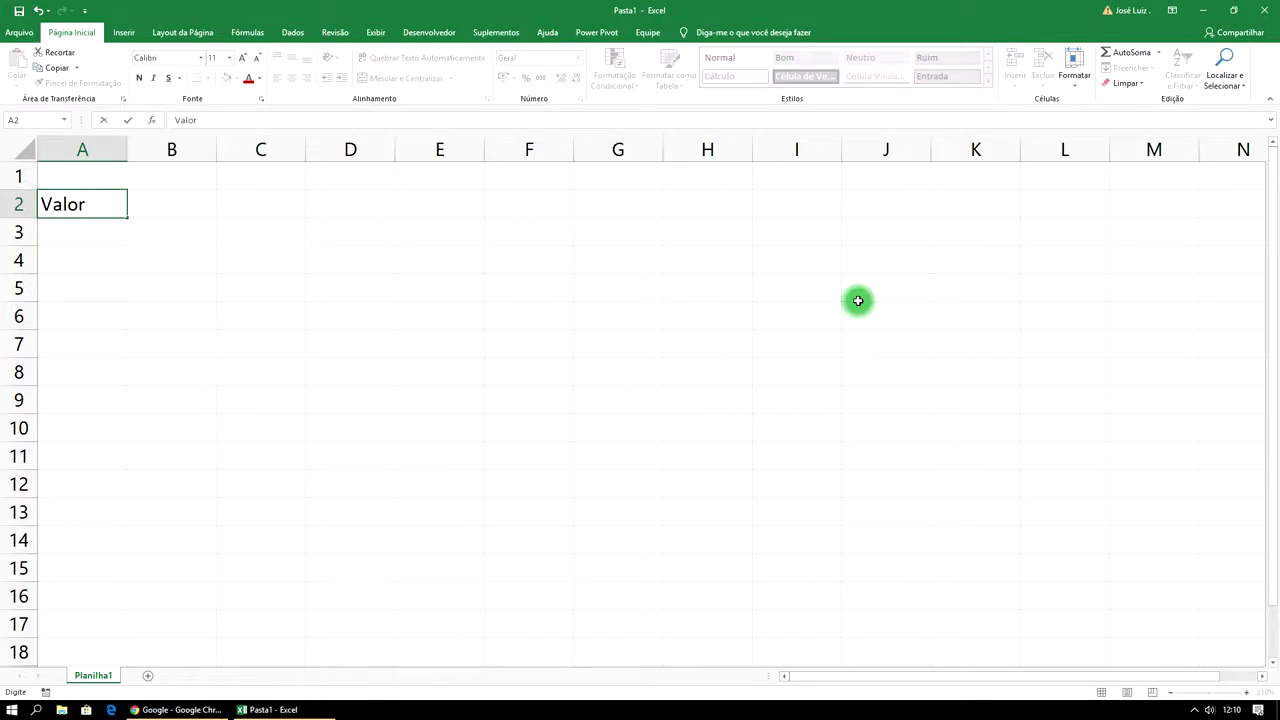
{"action": "key", "text": "Tab"}
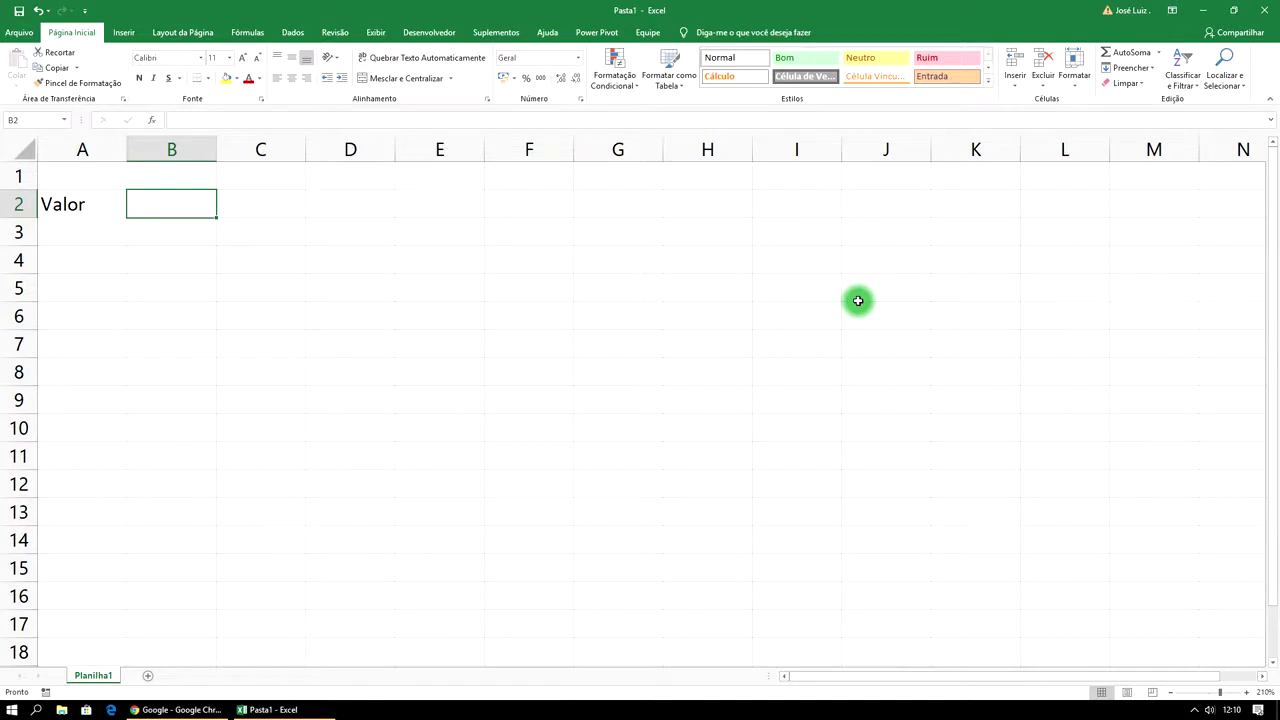
{"action": "type", "text": "Taxa"}
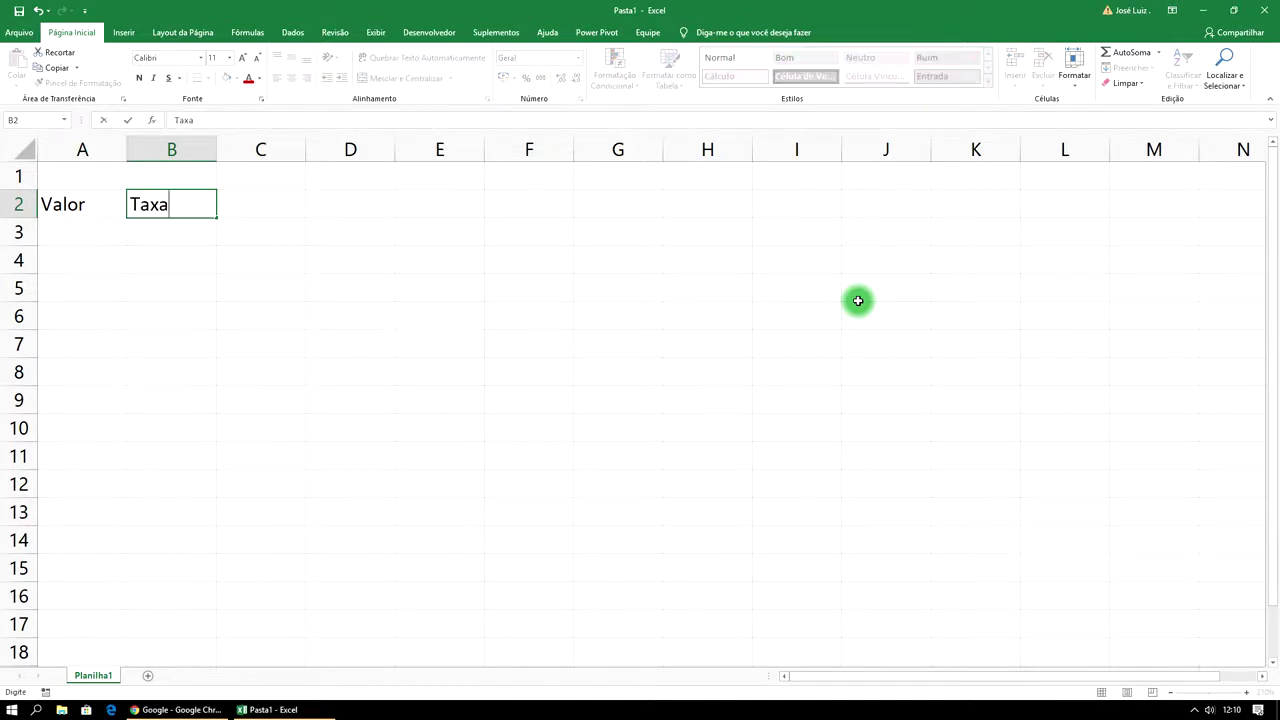
{"action": "key", "text": "Tab"}
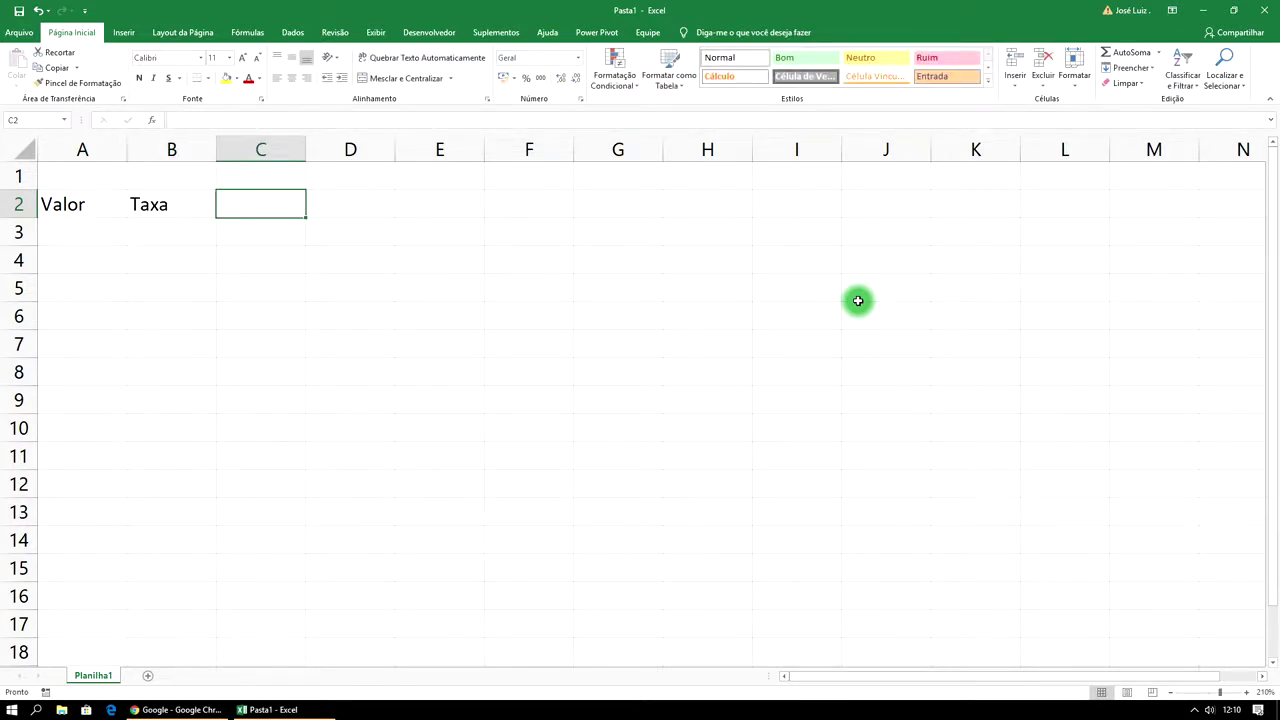
{"action": "type", "text": "Total"}
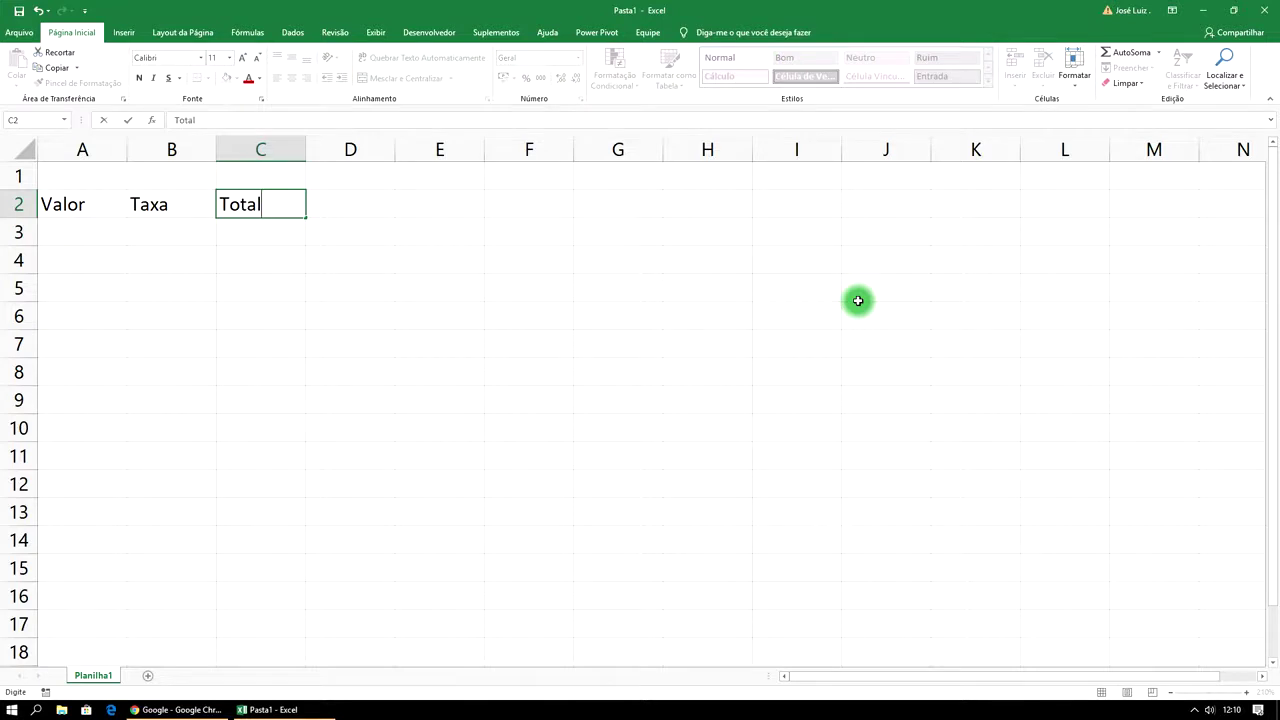
{"action": "left_click", "coordinate": [272, 175]}
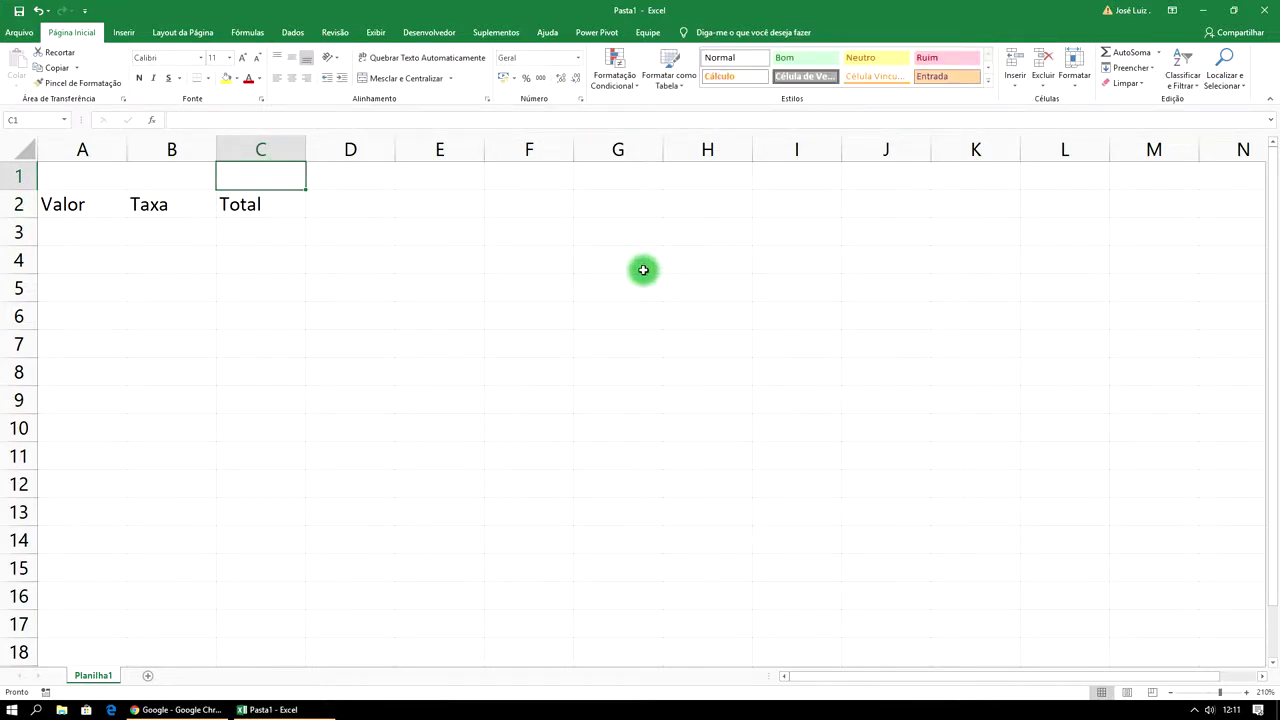
{"action": "type", "text": "10"}
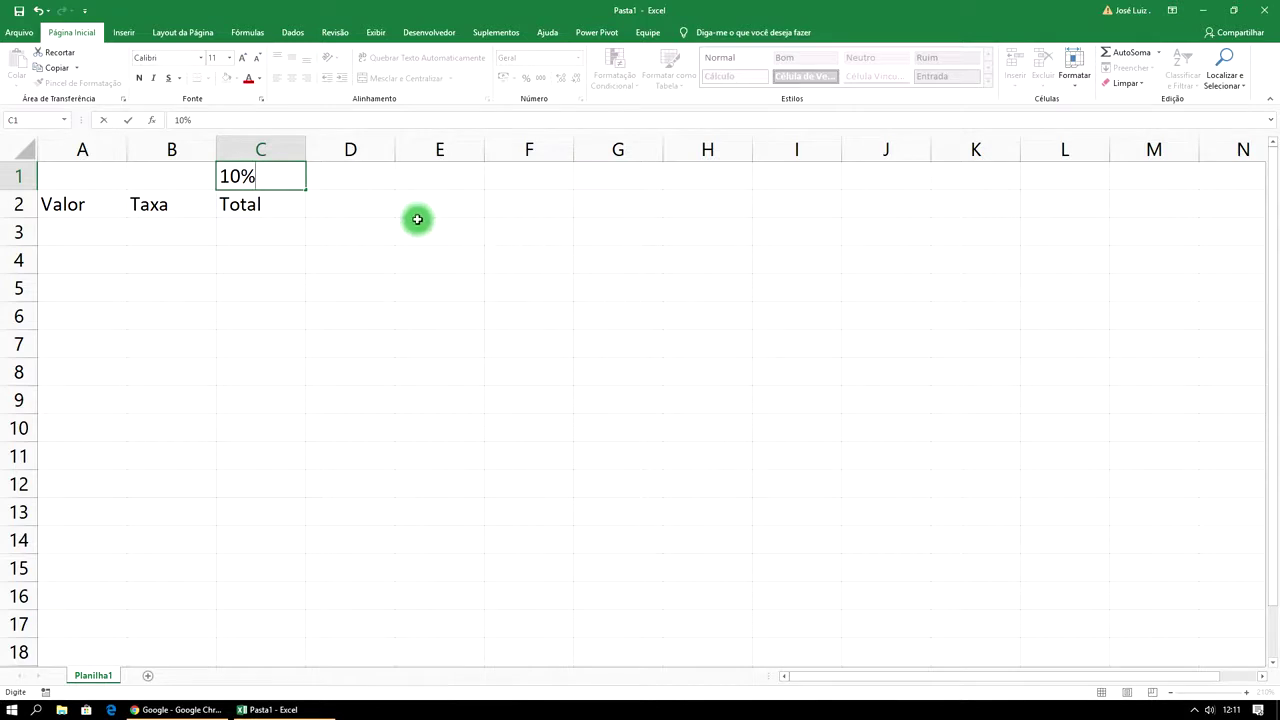
{"action": "left_click", "coordinate": [335, 195]}
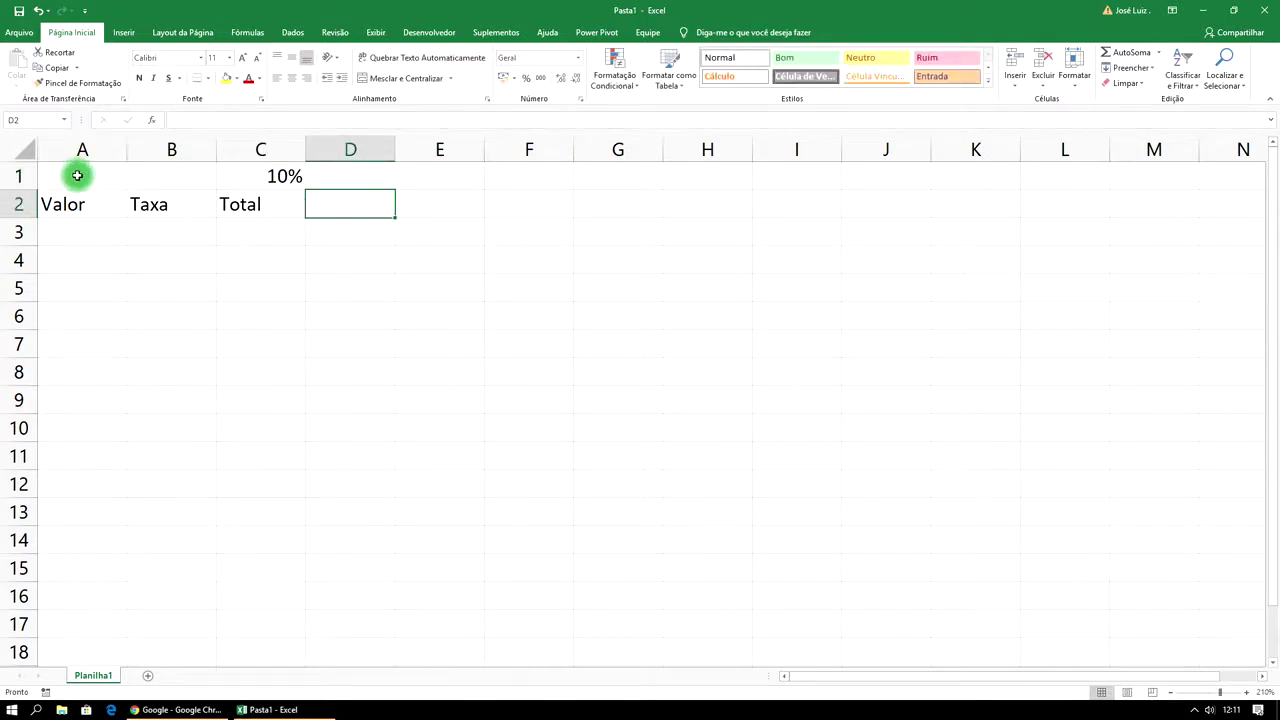
Merge and centre A1:B1 with Mesclar e Centralizar, titled 'Sistema de Juros'
{"action": "left_click_drag", "start_coordinate": [77, 174], "coordinate": [143, 172]}
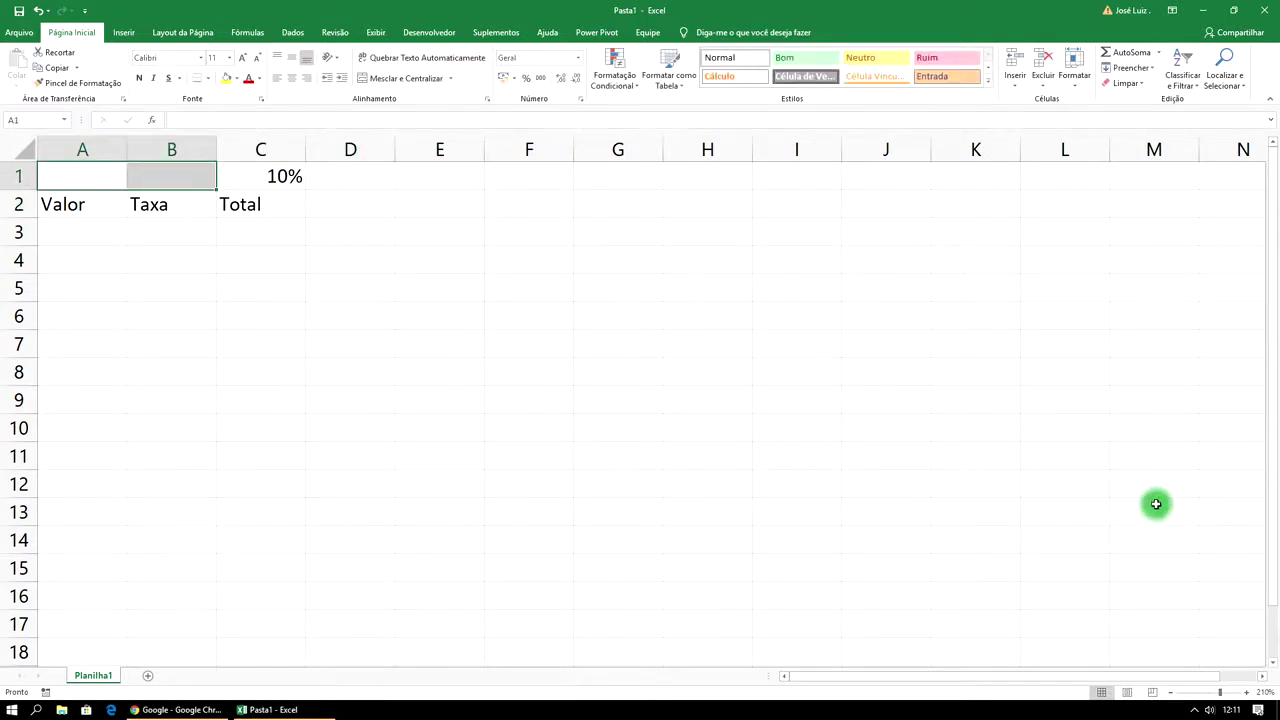
{"action": "left_click", "coordinate": [1240, 691]}
{"action": "left_click", "coordinate": [1240, 691]}
{"action": "left_click", "coordinate": [1240, 691]}
{"action": "left_click", "coordinate": [1240, 691]}
{"action": "left_click", "coordinate": [1240, 691]}
{"action": "left_click", "coordinate": [1248, 695]}
{"action": "left_click", "coordinate": [1248, 695]}
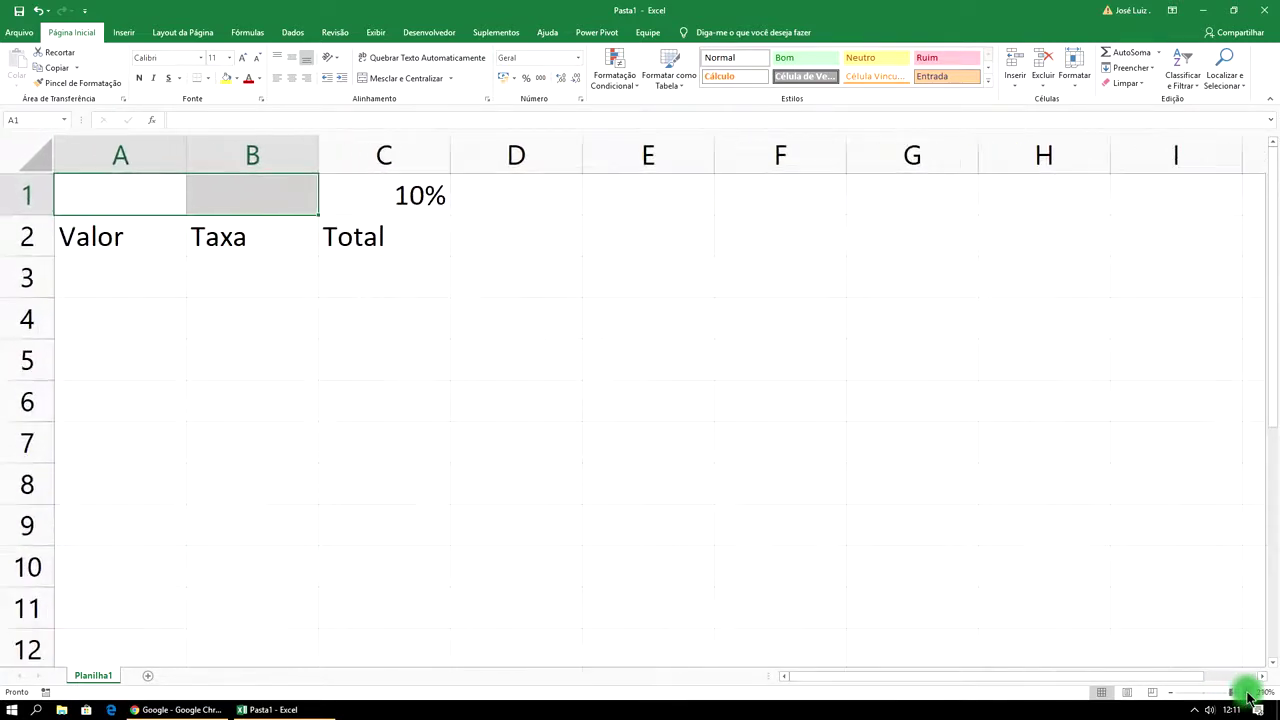
{"action": "left_click", "coordinate": [1248, 695]}
{"action": "left_click", "coordinate": [1248, 695]}
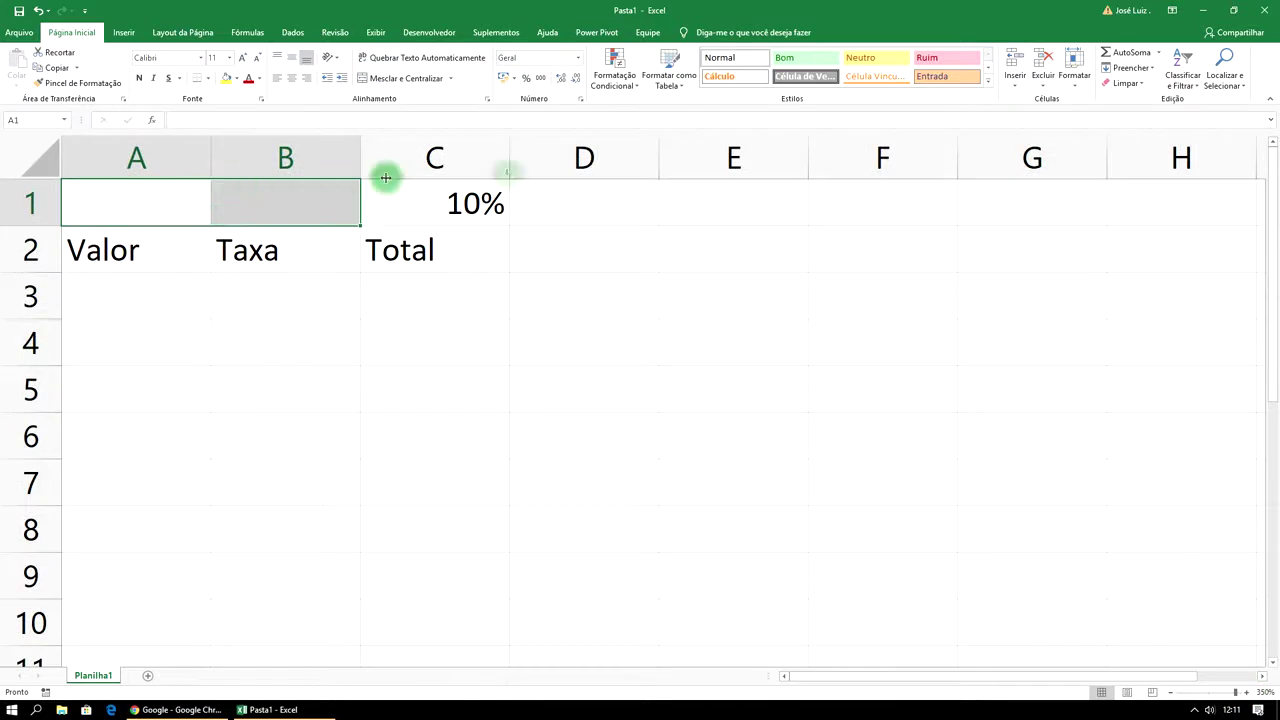
{"action": "left_click", "coordinate": [434, 85]}
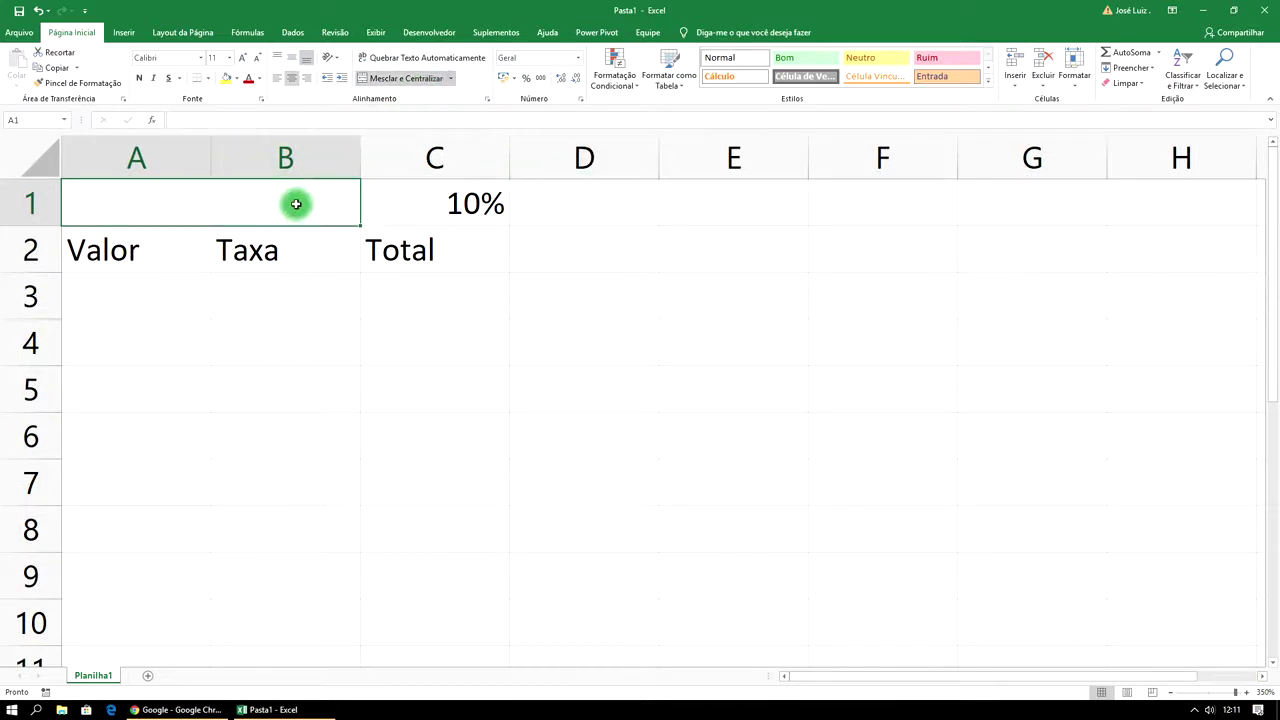
{"action": "type", "text": "Sistema de Juros"}
Rename the first sheet to 'Sistema de Juros'
{"action": "right_click", "coordinate": [100, 676]}
{"action": "left_click", "coordinate": [165, 569]}
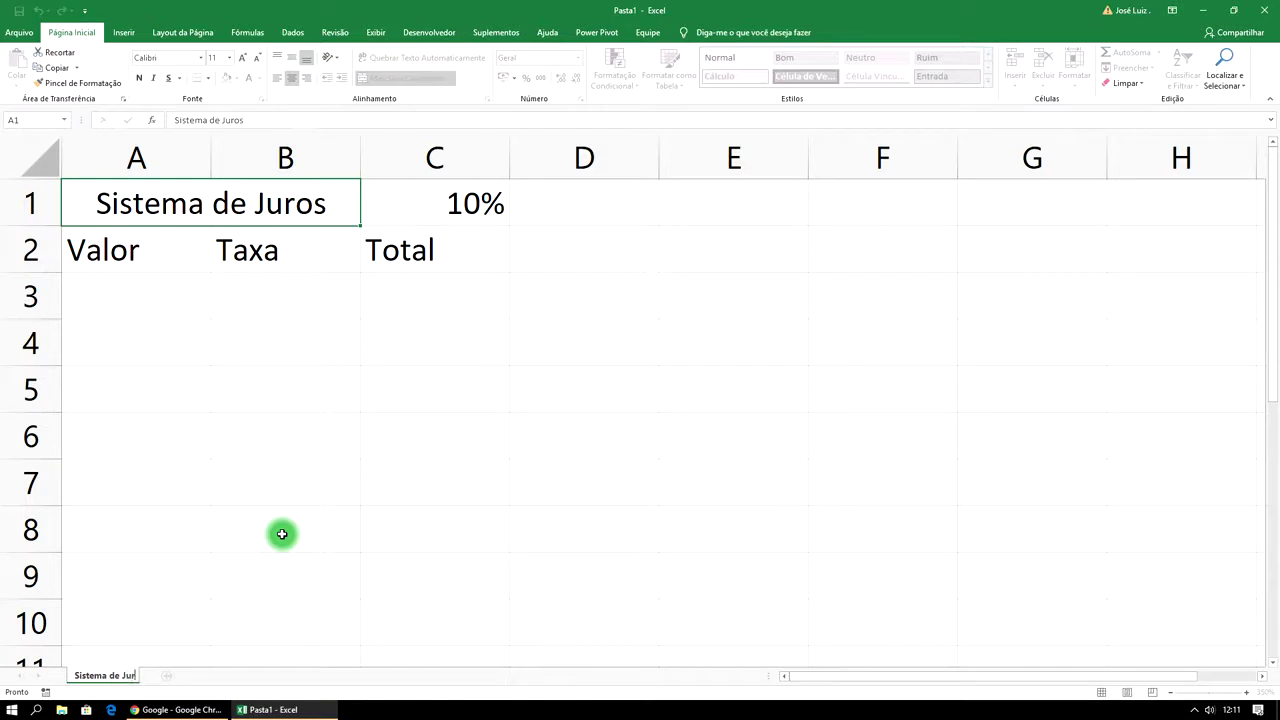
{"action": "left_click", "coordinate": [282, 534]}
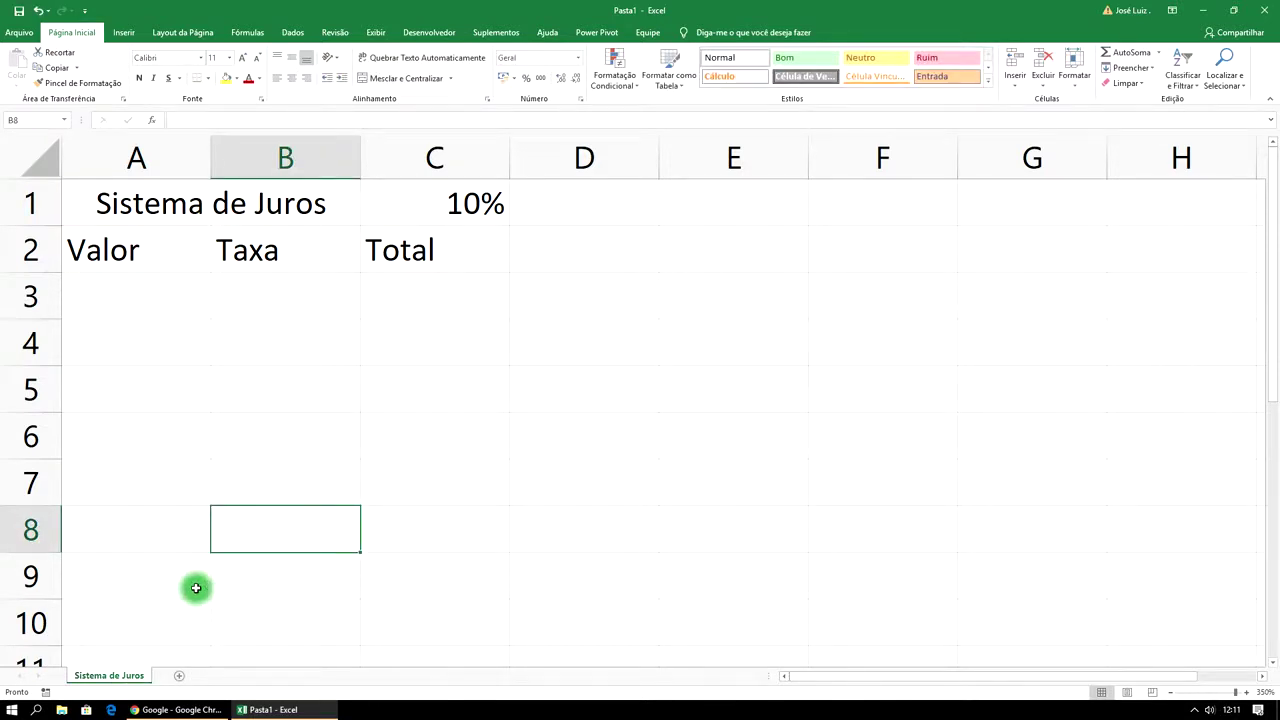
Colour the Sistema de Juros tab green and add a second sheet, Planilha2
{"action": "right_click", "coordinate": [123, 676]}
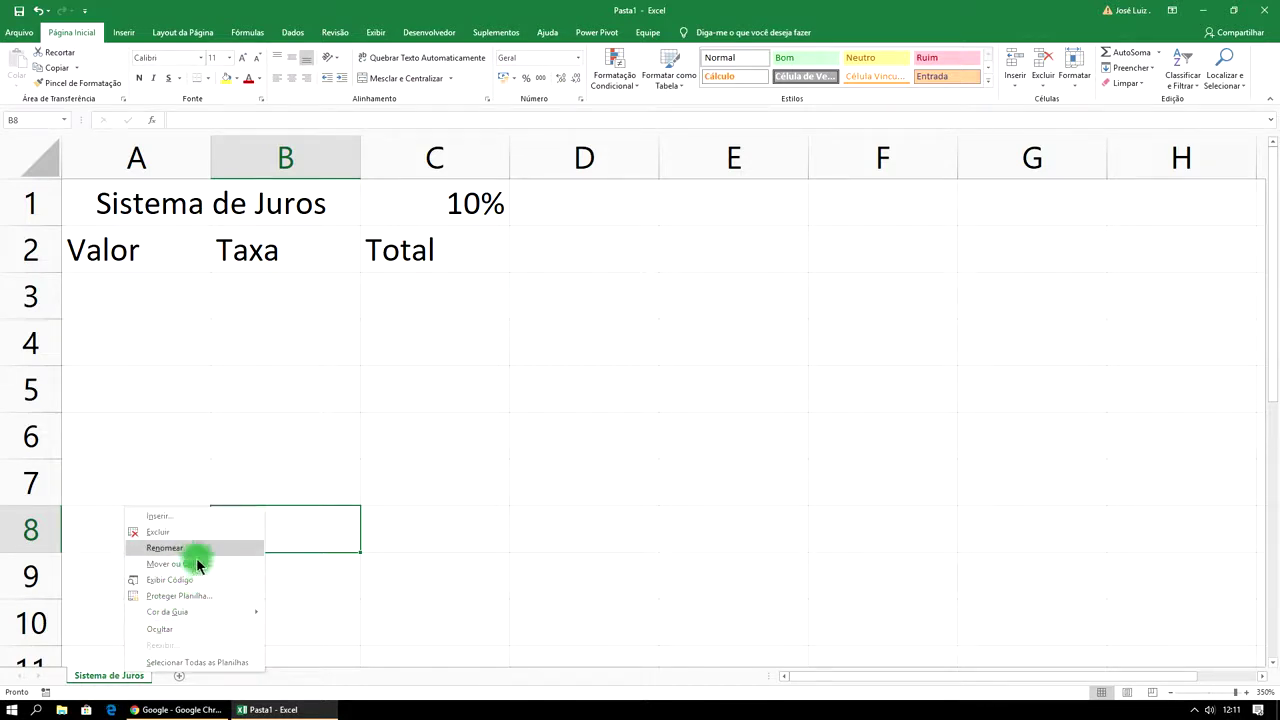
{"action": "mouse_move", "coordinate": [167, 611]}
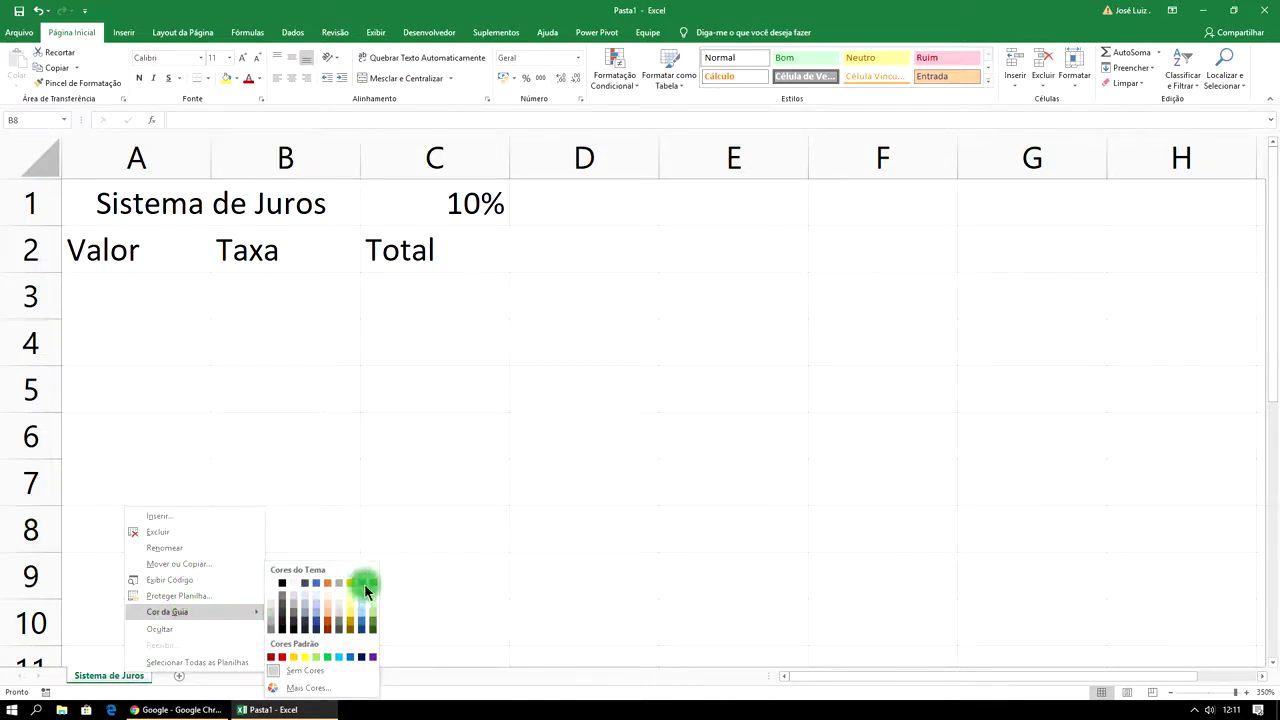
{"action": "left_click", "coordinate": [373, 583]}
{"action": "left_click", "coordinate": [356, 485]}
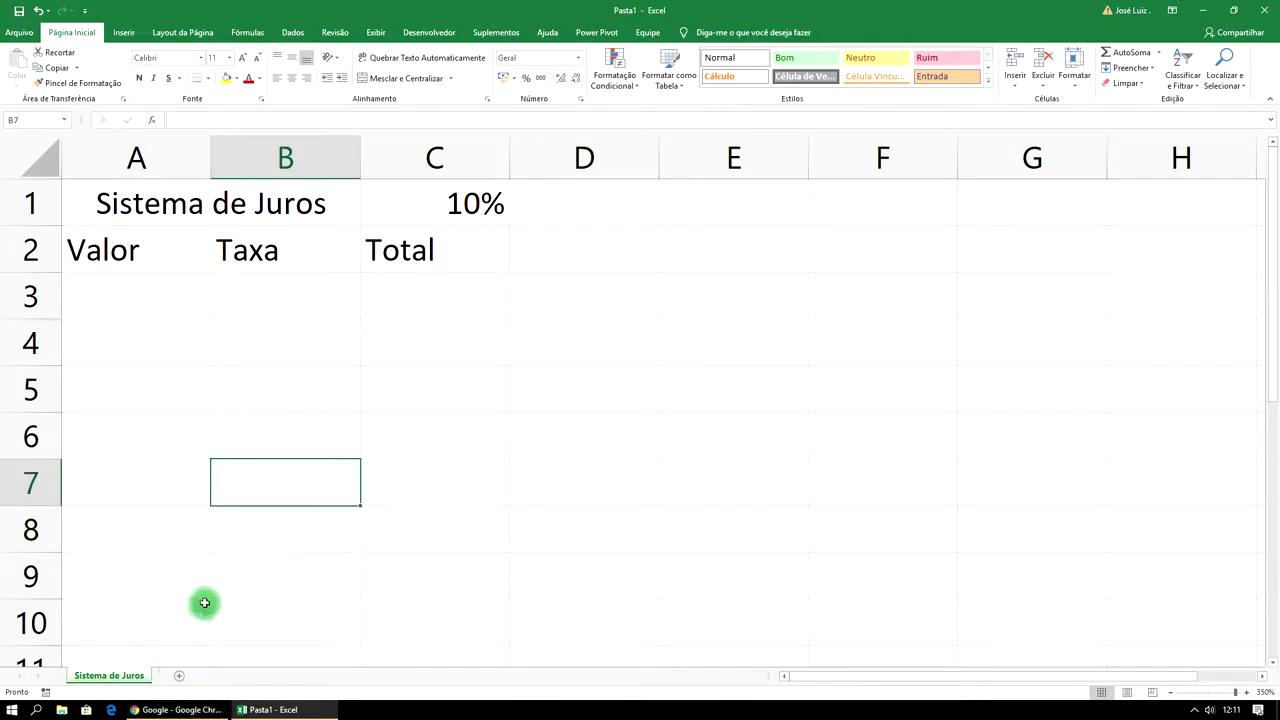
{"action": "left_click", "coordinate": [179, 676]}
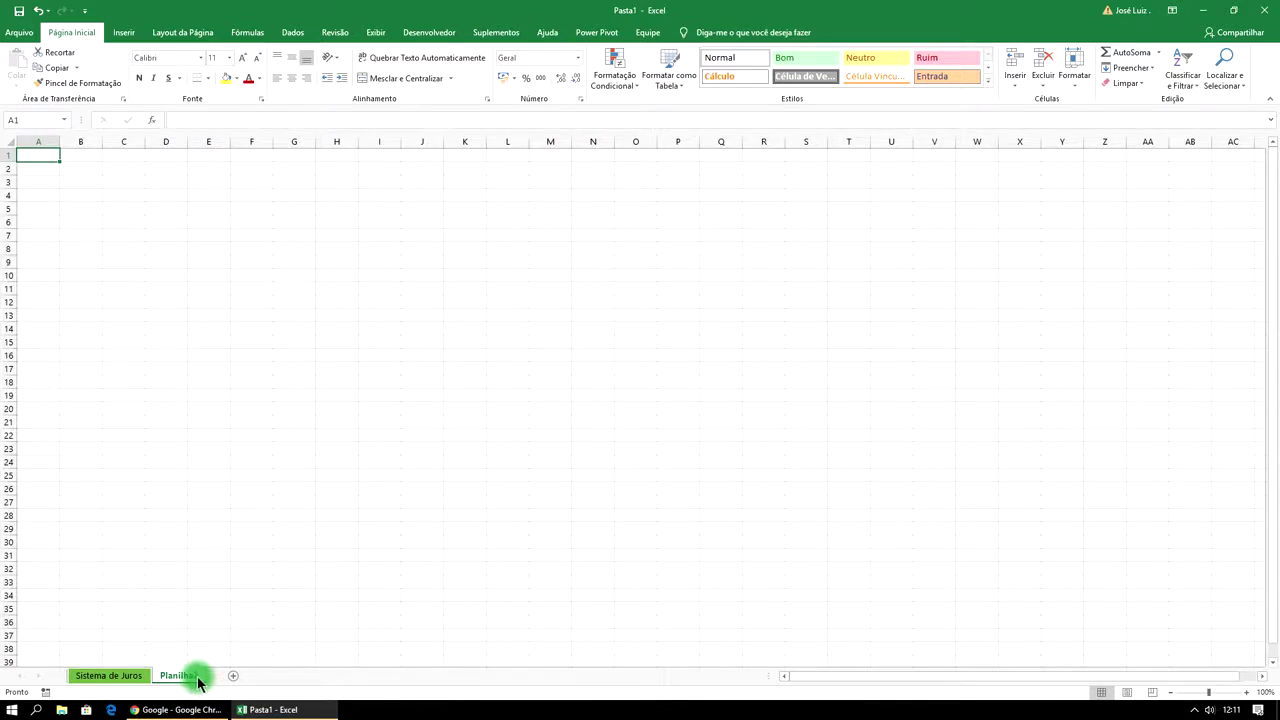
{"action": "left_click", "coordinate": [105, 676]}
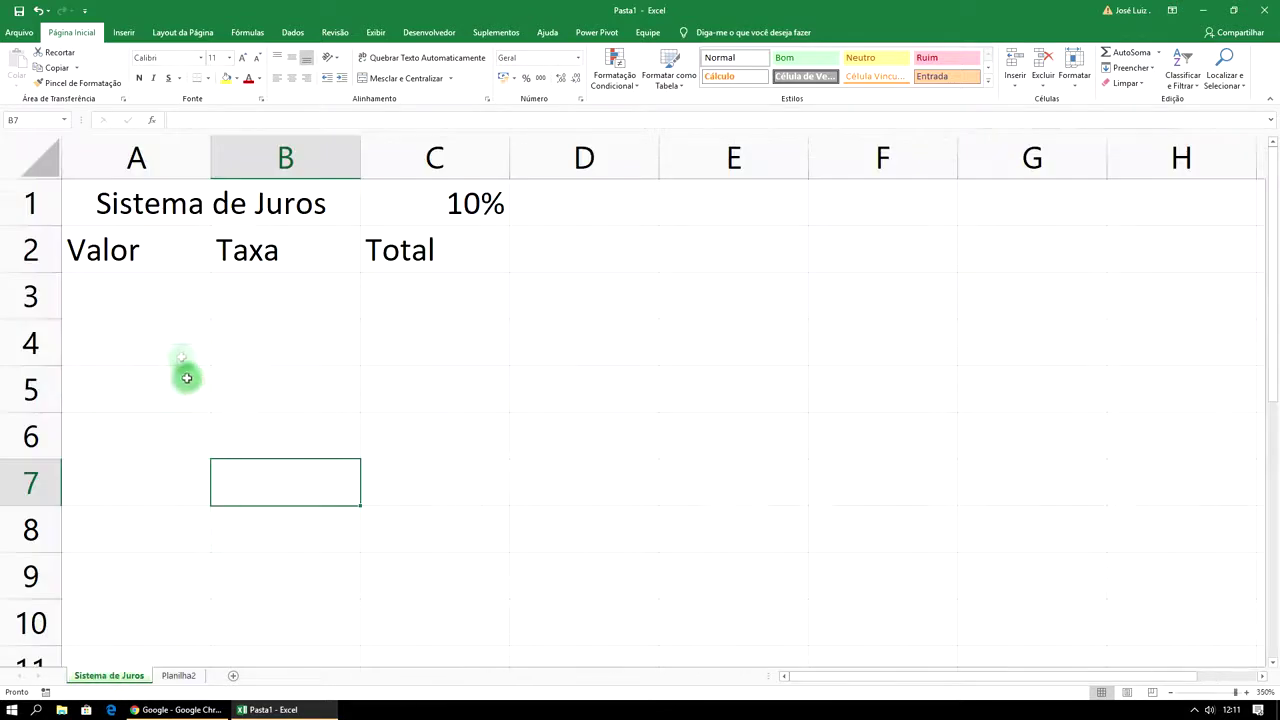
{"action": "left_click", "coordinate": [116, 310]}
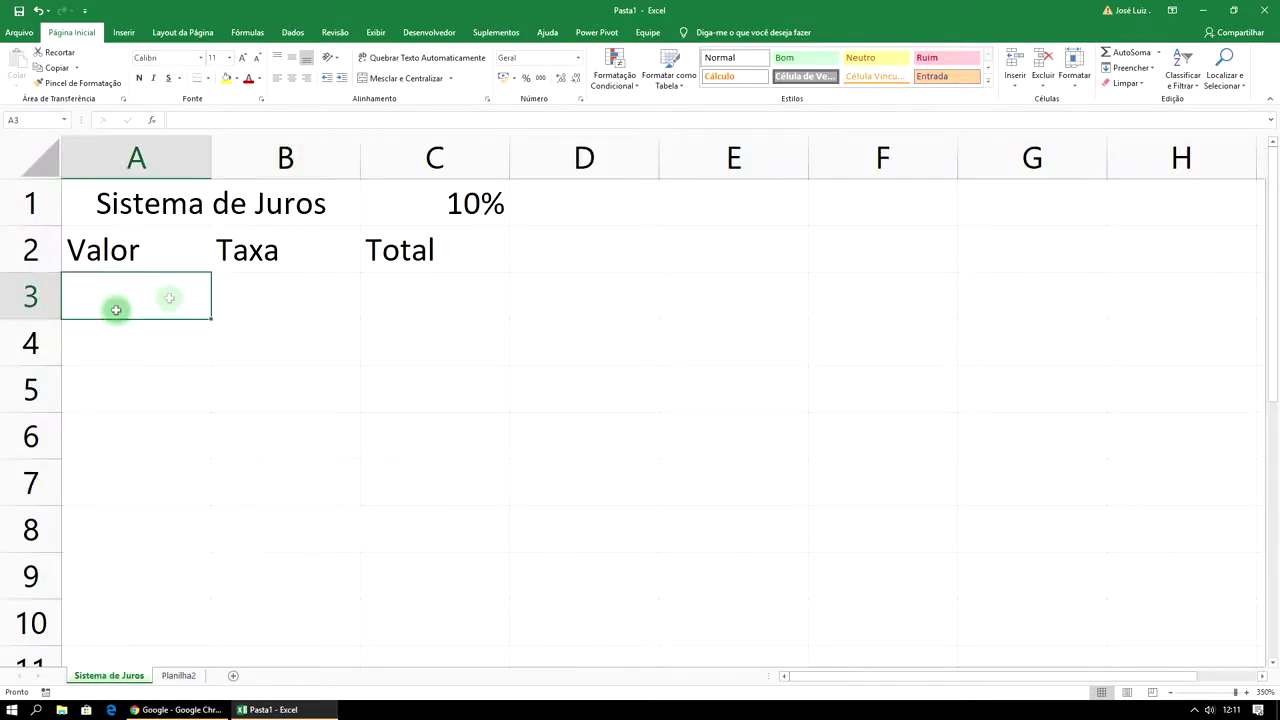
Enter the value 100 in cell A3
{"action": "type", "text": "100"}
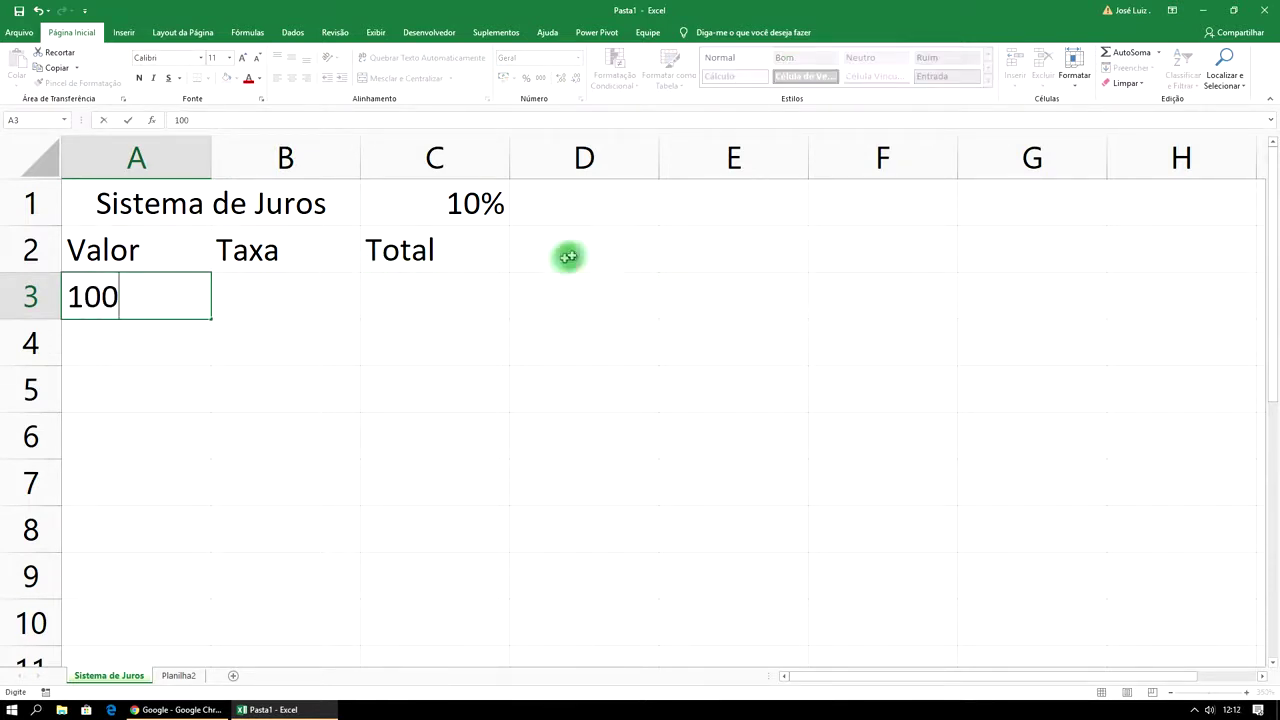
{"action": "left_click", "coordinate": [286, 405]}
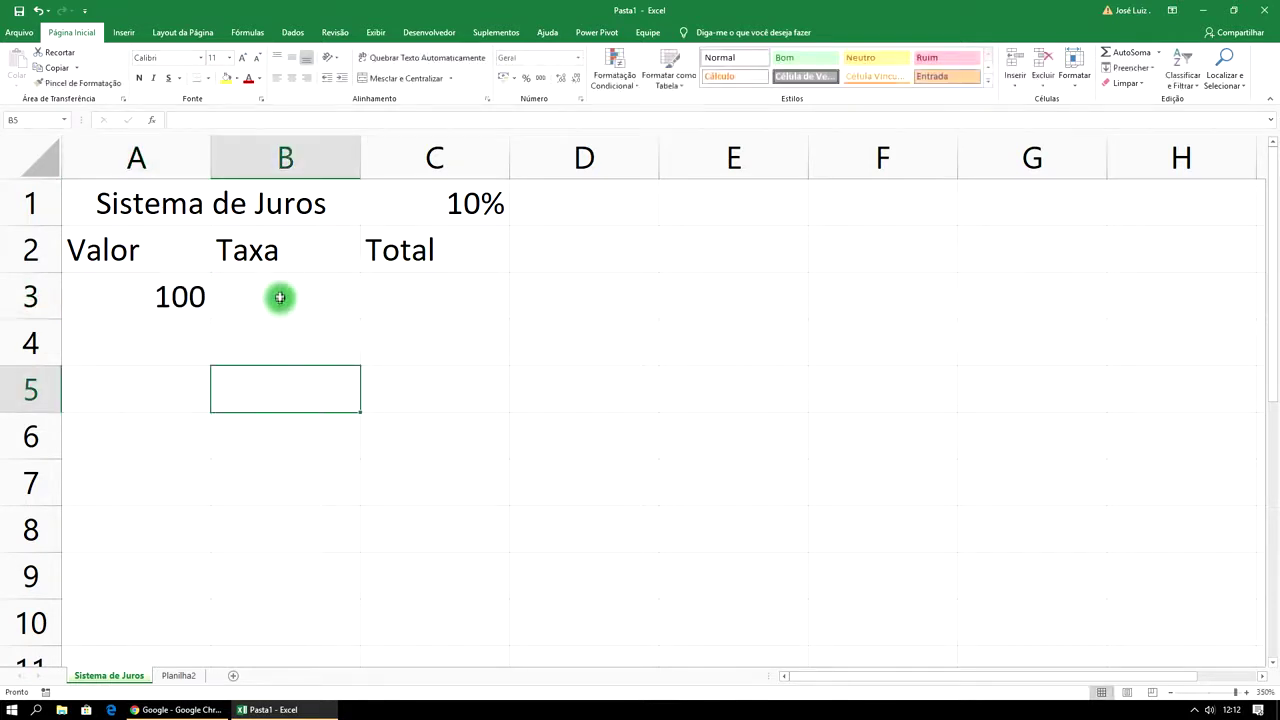
{"action": "left_click", "coordinate": [277, 292]}
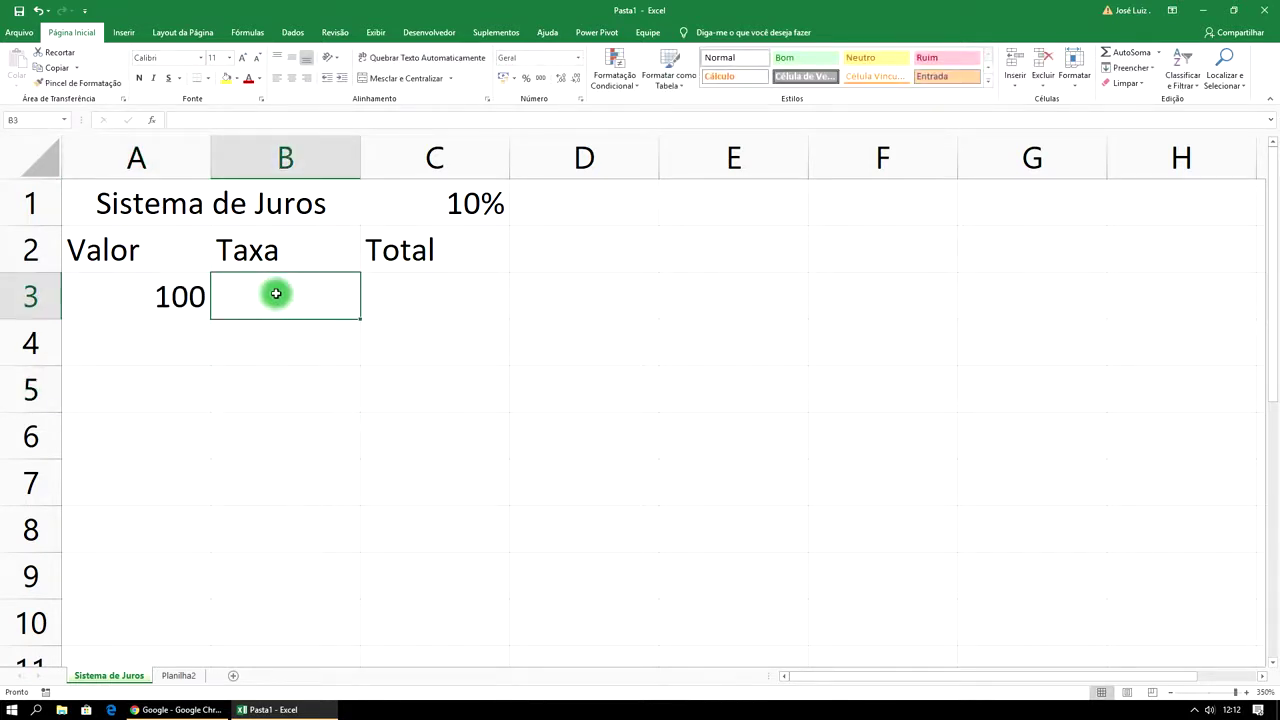
{"action": "left_click", "coordinate": [190, 298]}
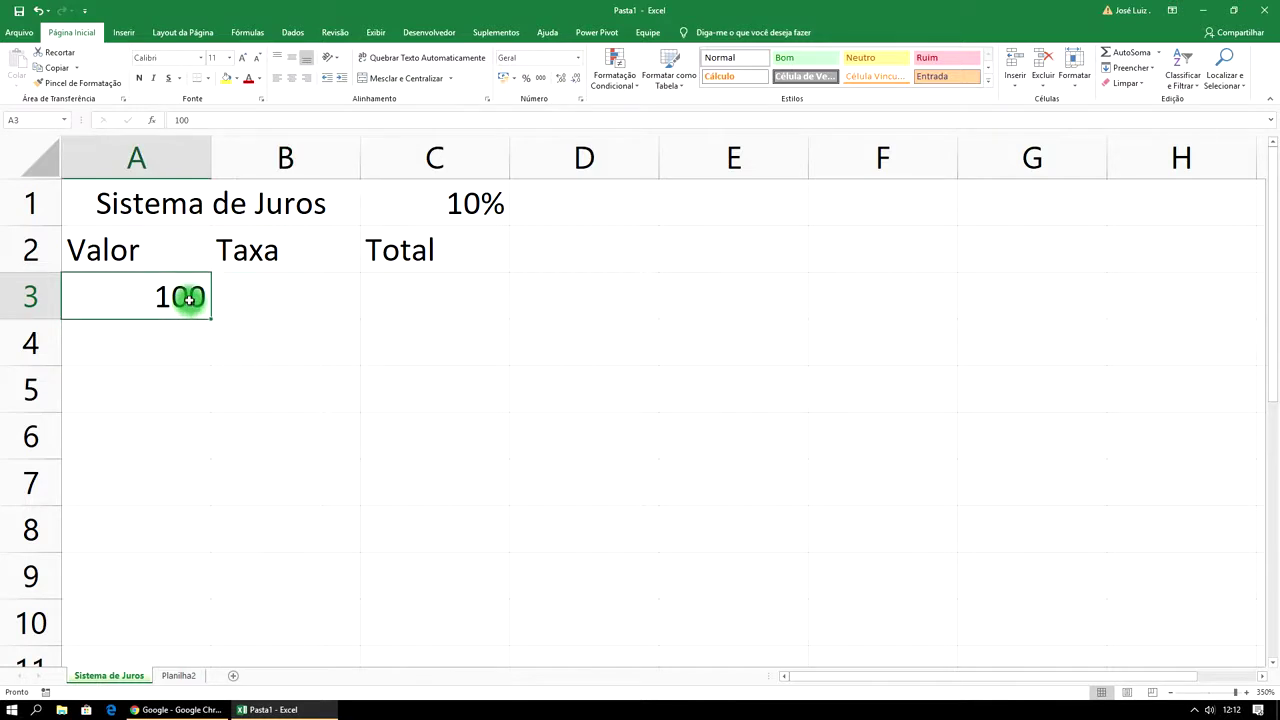
Apply the Contábil accounting format to columns A and B and to cells C3:C9
{"action": "left_click", "coordinate": [157, 157]}
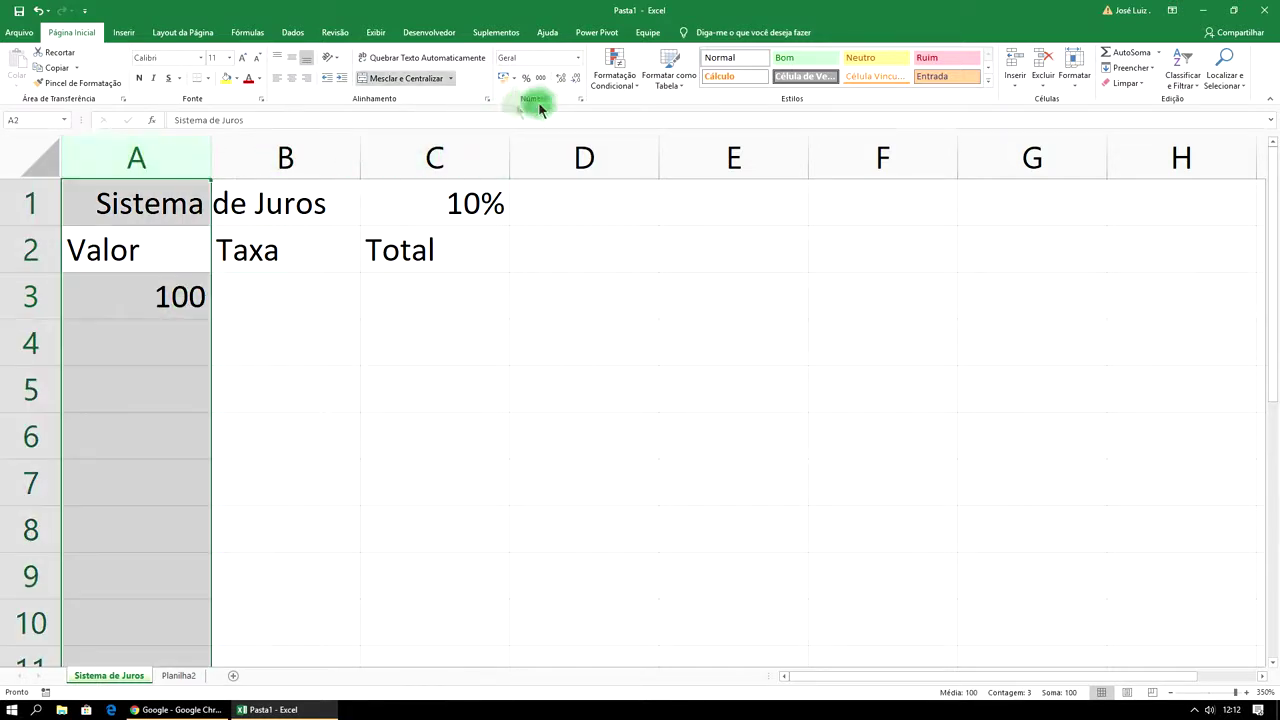
{"action": "left_click", "coordinate": [503, 78]}
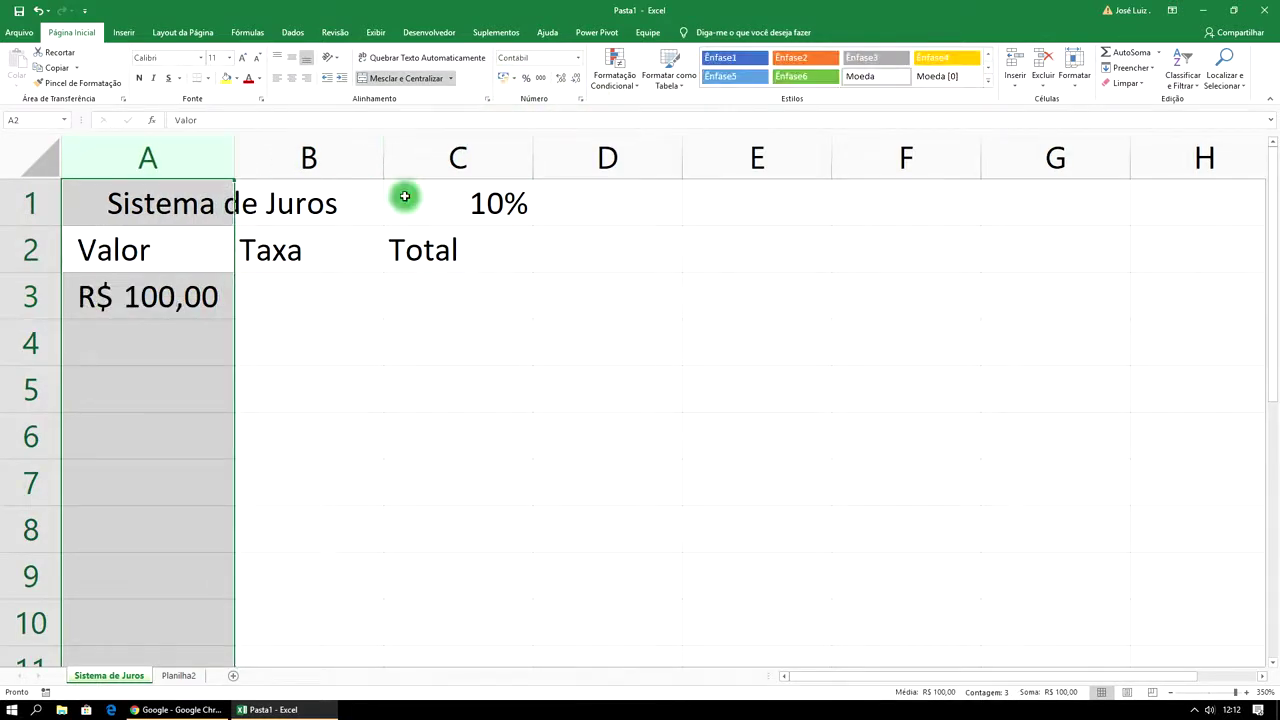
{"action": "left_click", "coordinate": [316, 161]}
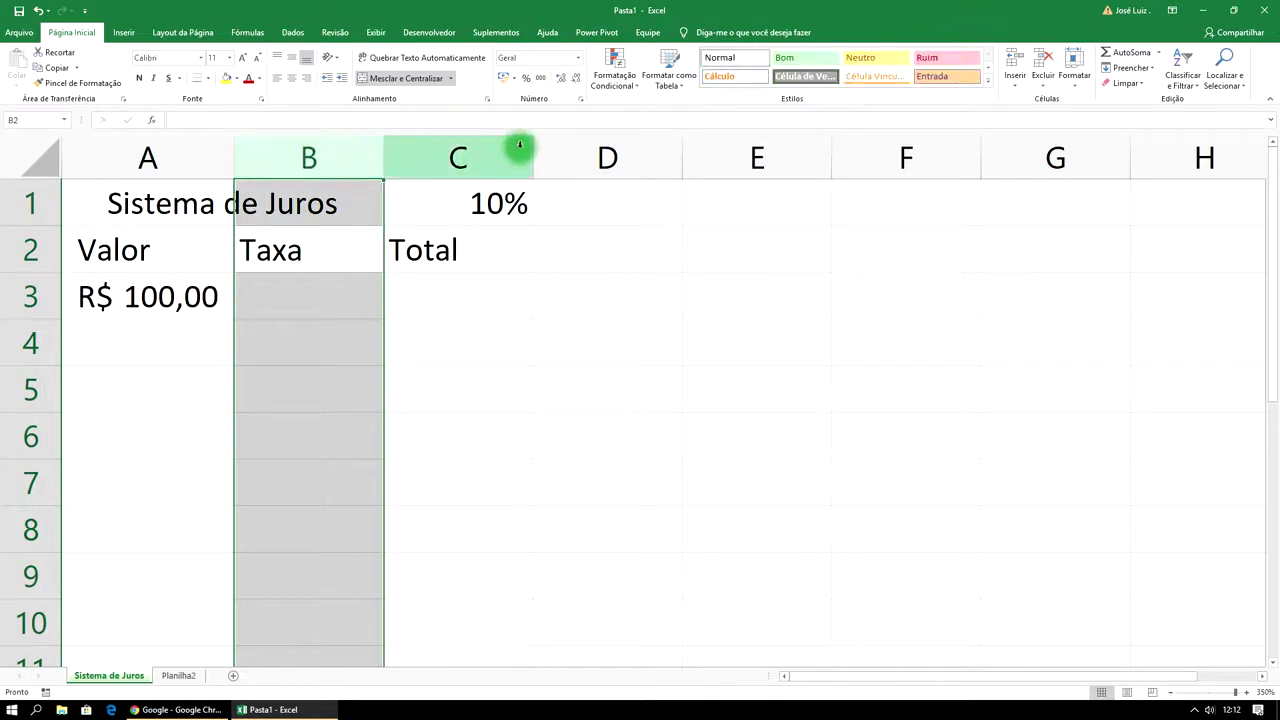
{"action": "left_click", "coordinate": [504, 77]}
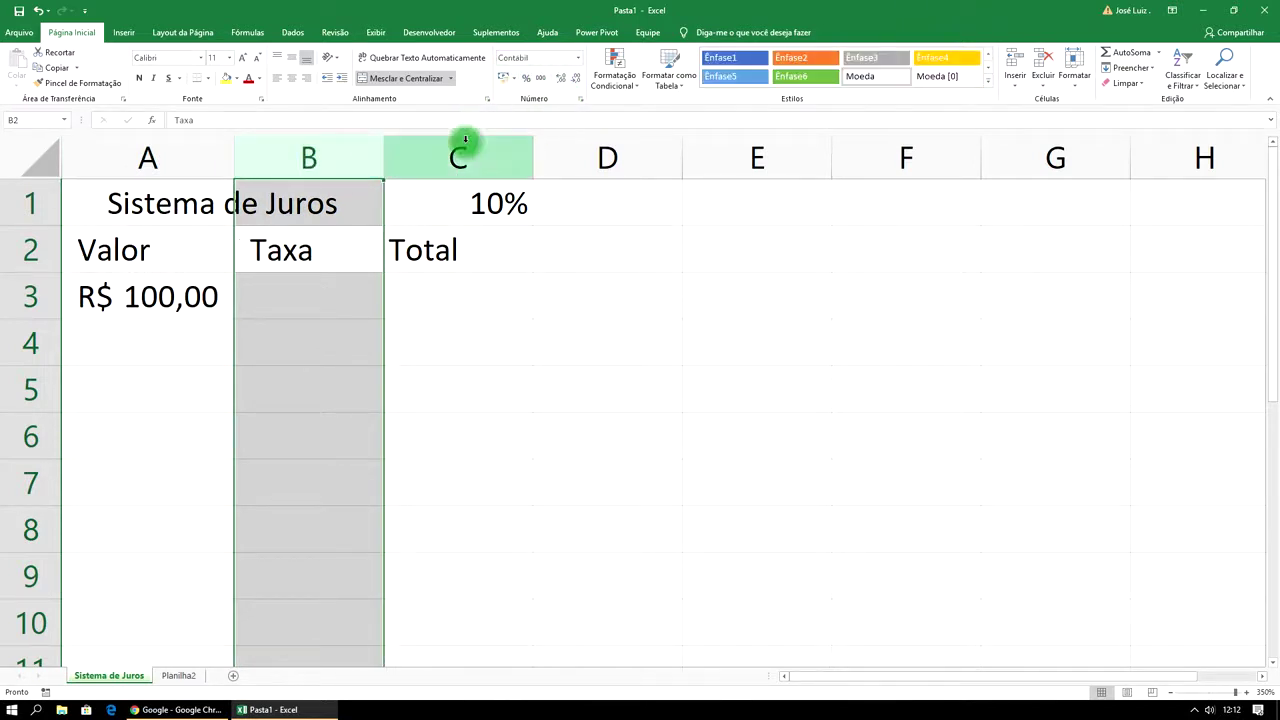
{"action": "left_click", "coordinate": [445, 305]}
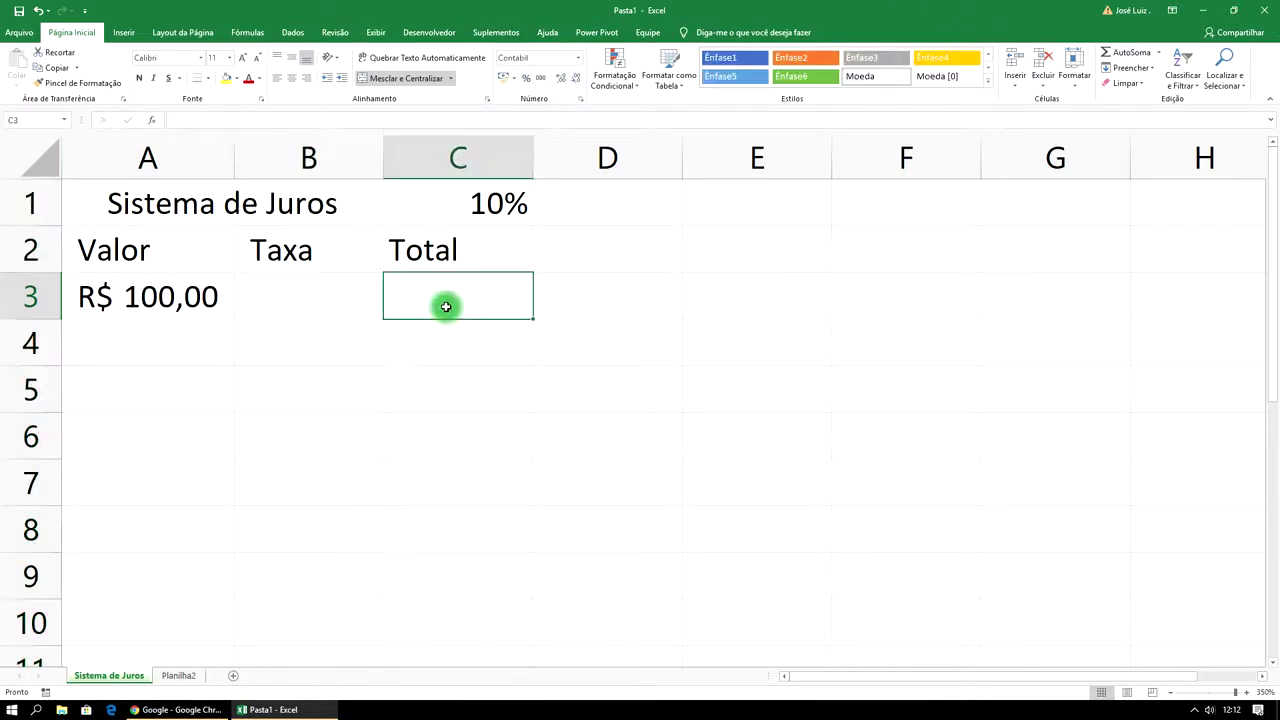
{"action": "left_click_drag", "start_coordinate": [445, 305], "coordinate": [470, 578]}
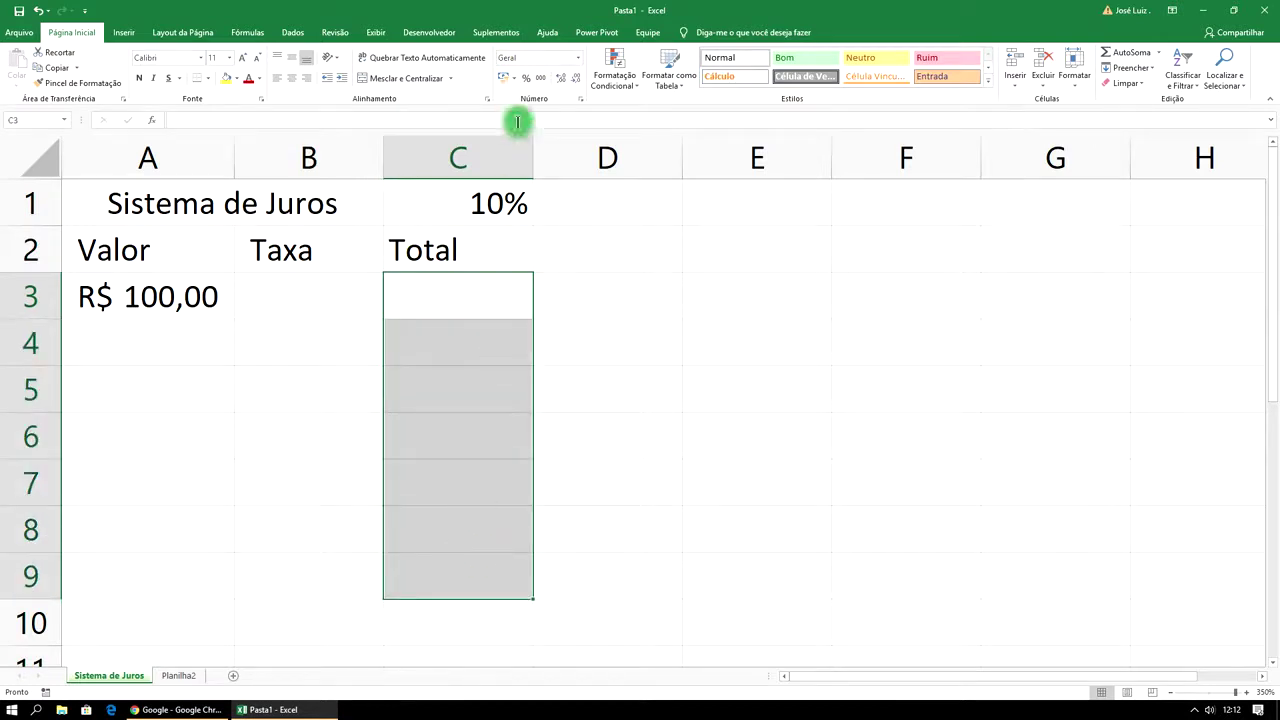
{"action": "left_click", "coordinate": [506, 78]}
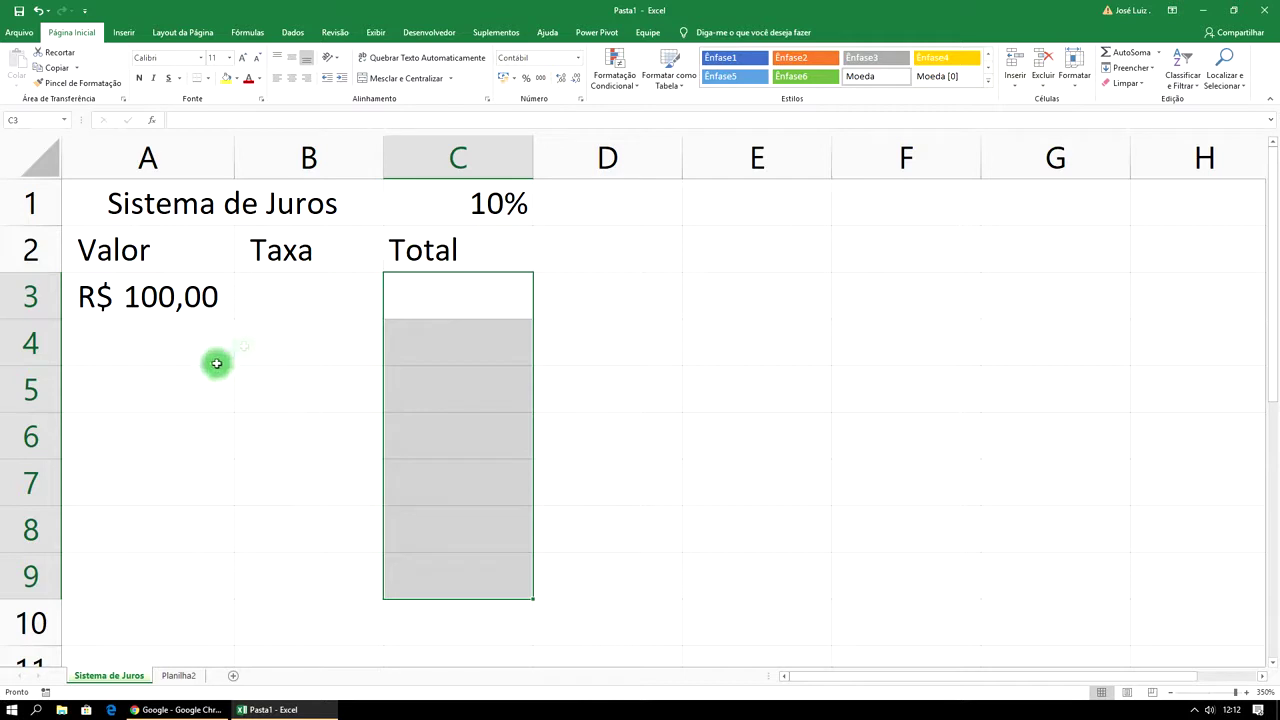
{"action": "left_click", "coordinate": [278, 302]}
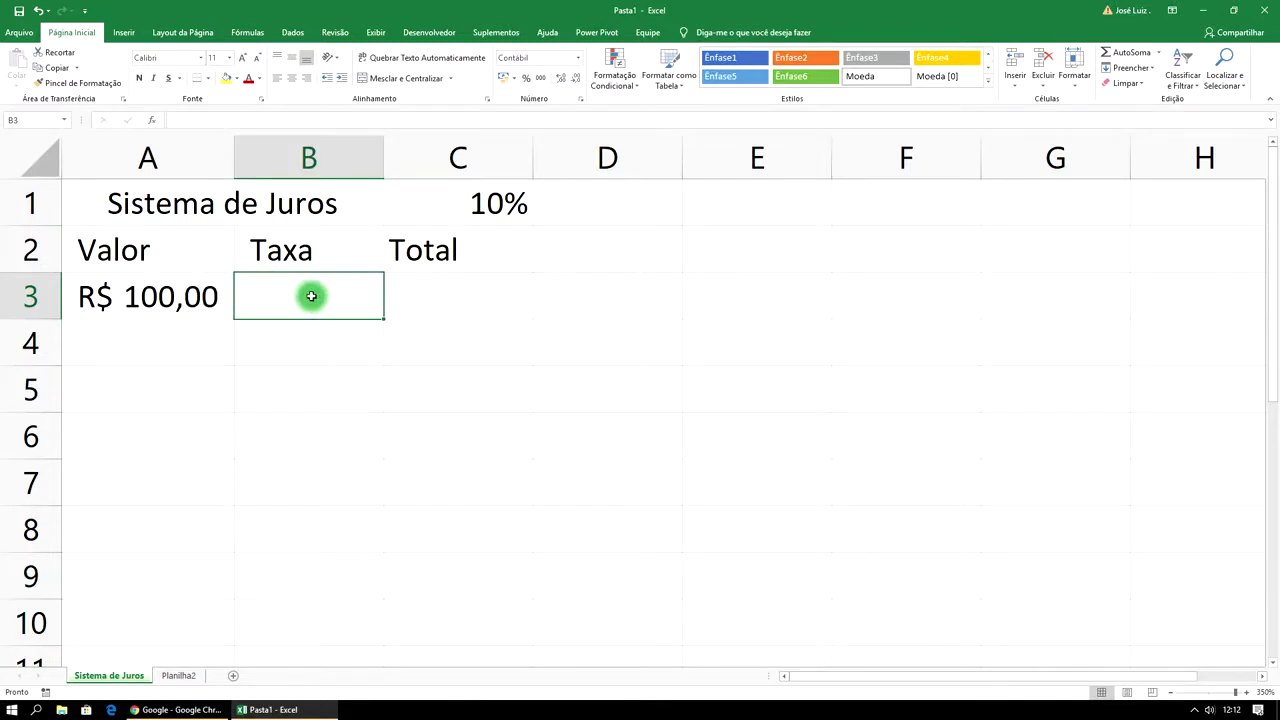
{"action": "type", "text": "="}
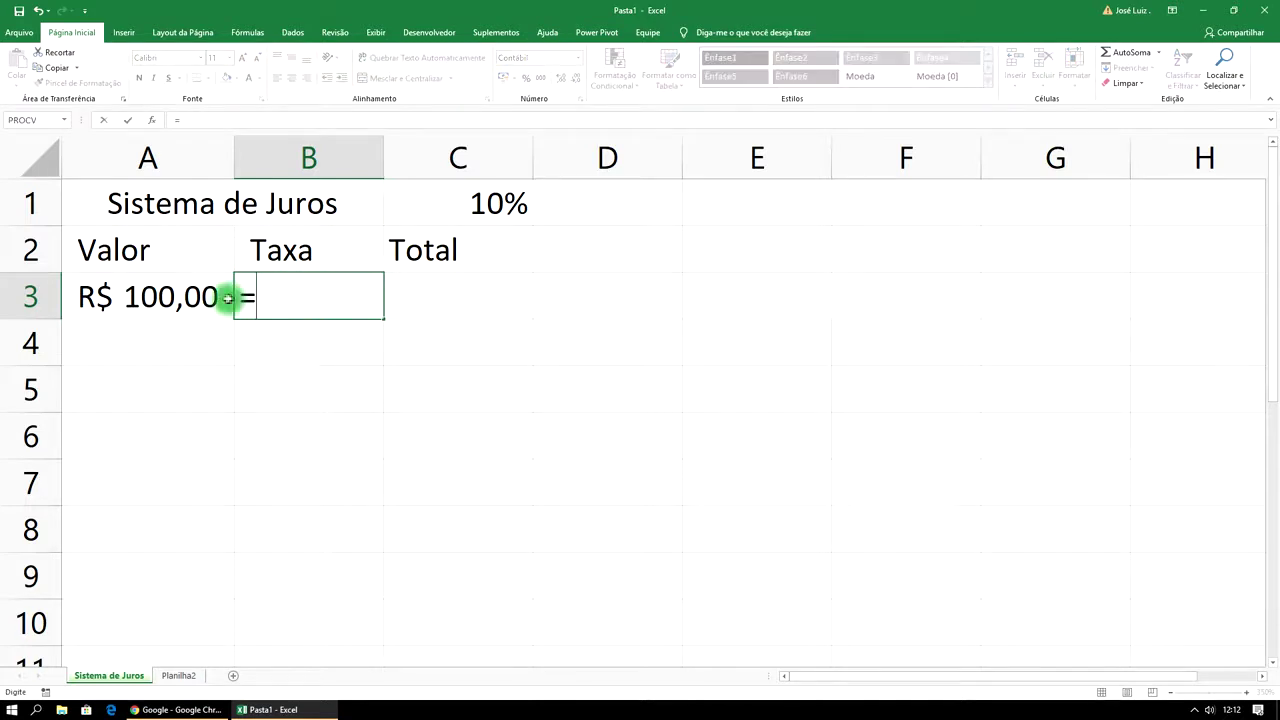
Enter the formula =A3*C1 in B3 so the Taxa shows R$ 10,00
{"action": "left_click", "coordinate": [186, 296]}
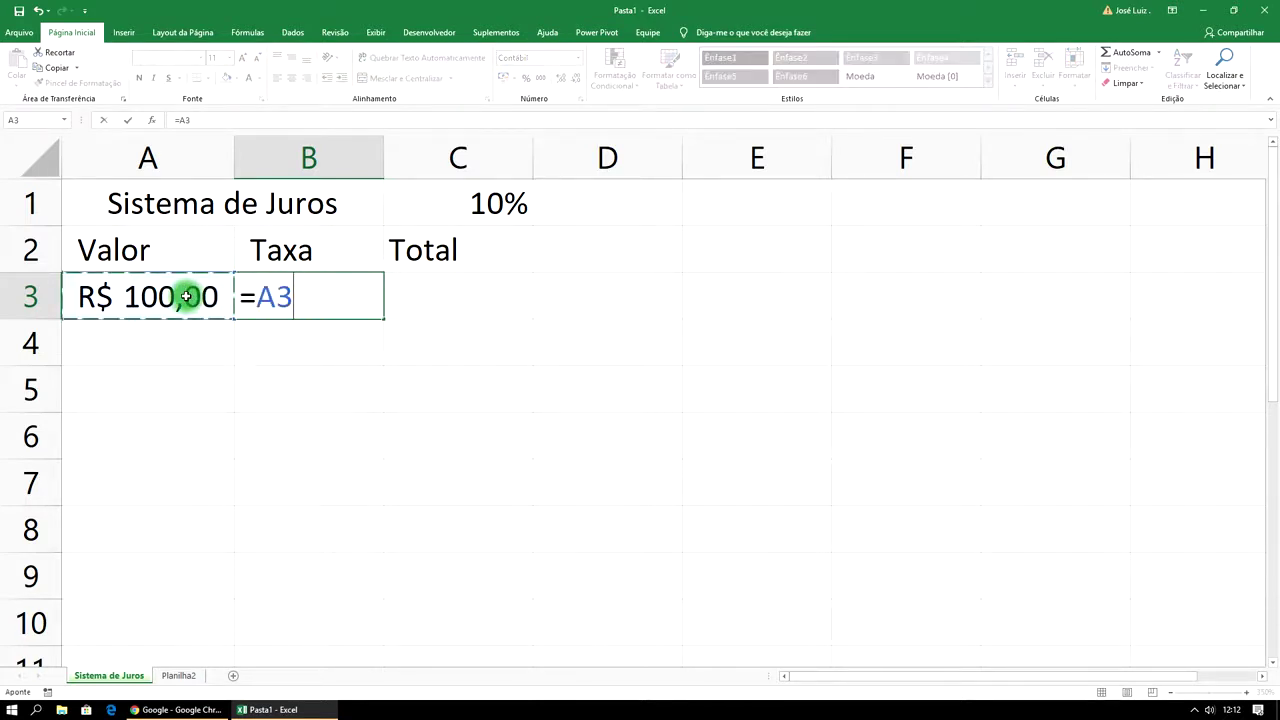
{"action": "type", "text": "*"}
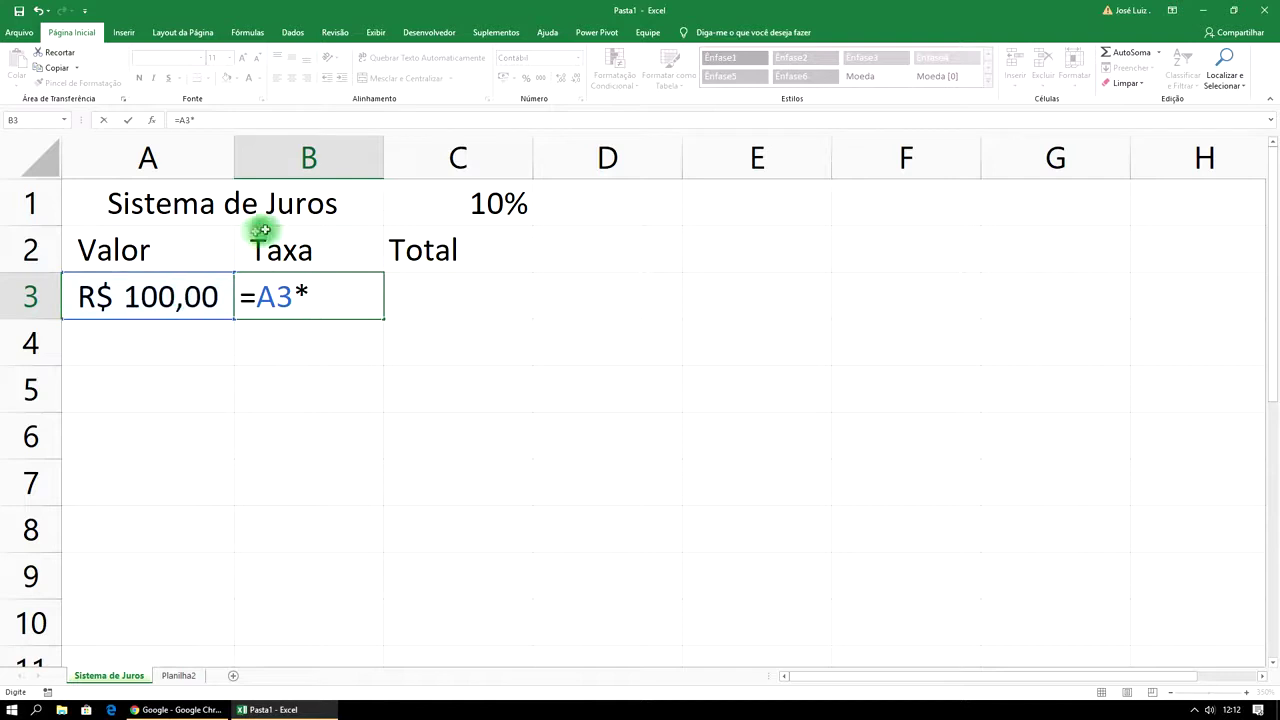
{"action": "left_click", "coordinate": [467, 205]}
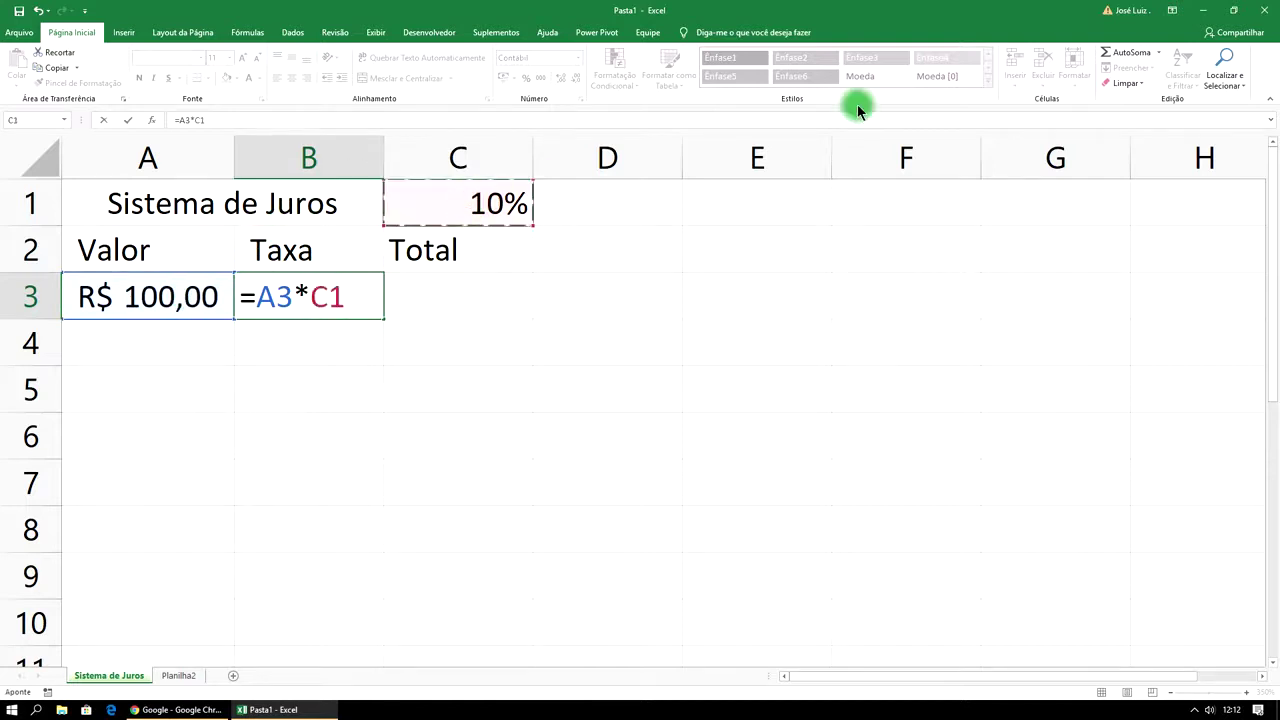
{"action": "key", "text": "Return"}
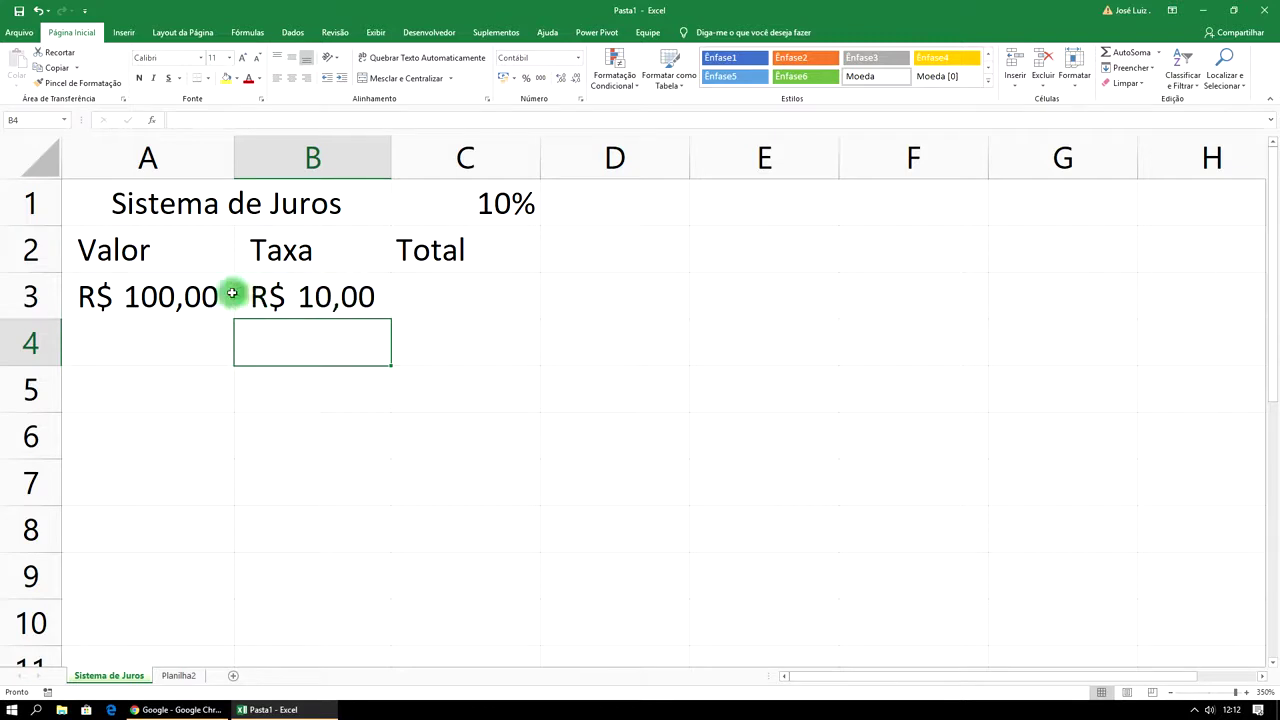
{"action": "left_click", "coordinate": [190, 296]}
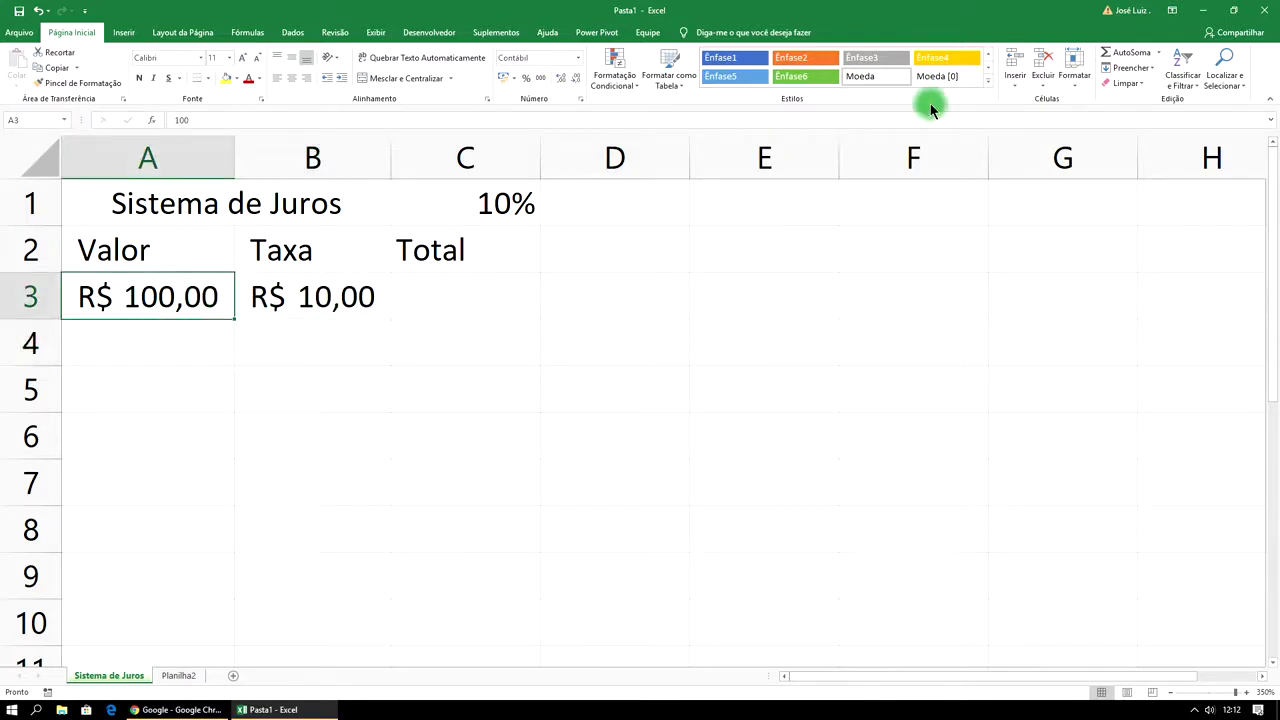
Change A3 to 150, then to 177,50, so B3 recalculates to R$ 17,75
{"action": "type", "text": "150"}
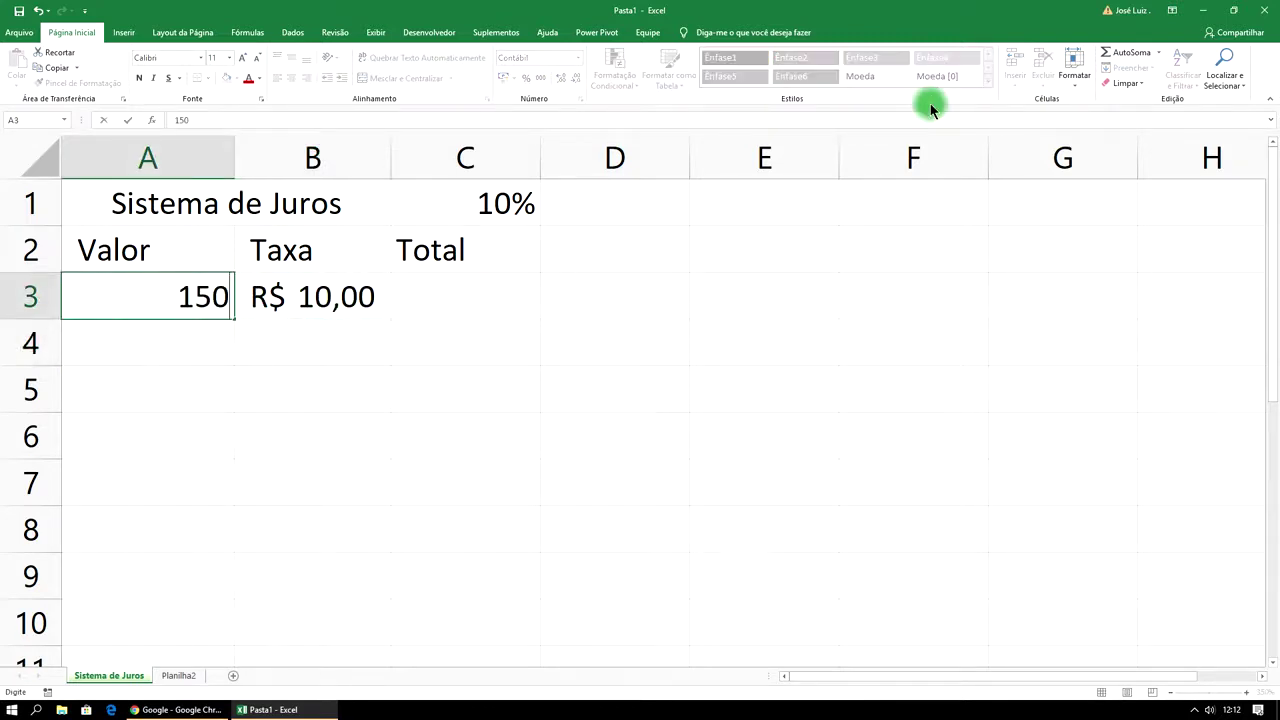
{"action": "key", "text": "Return"}
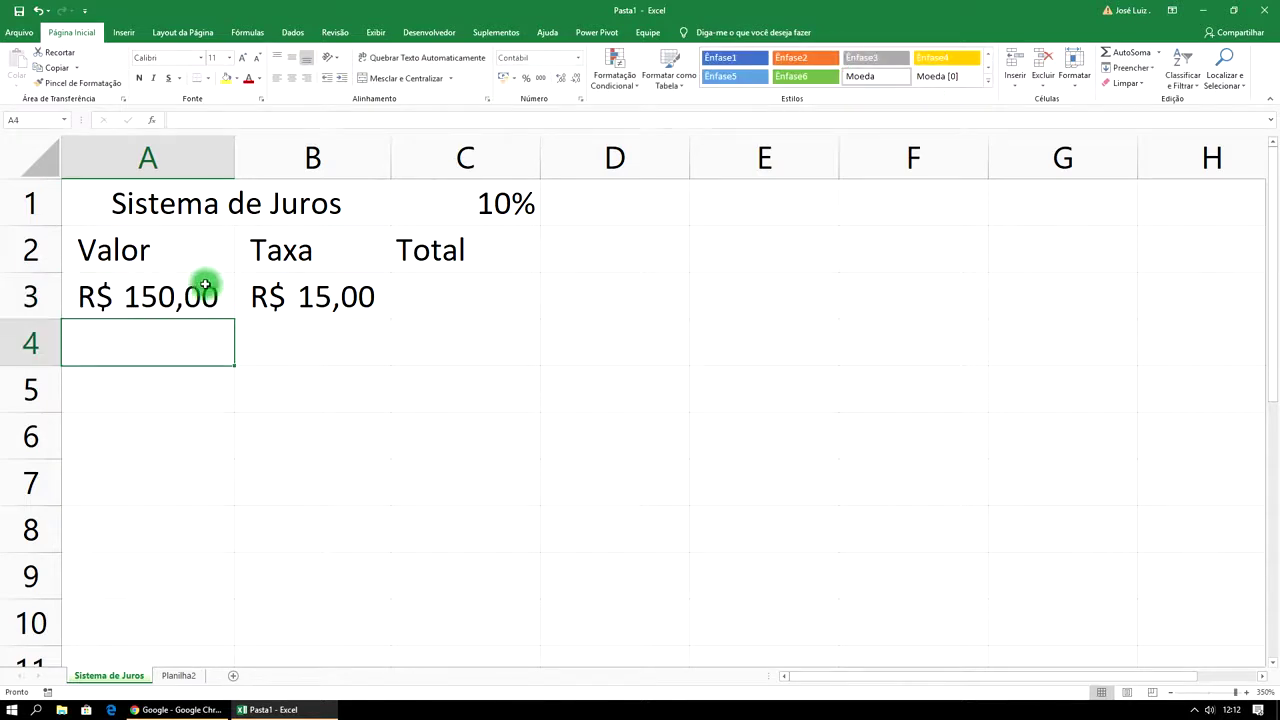
{"action": "left_click", "coordinate": [205, 290]}
{"action": "type", "text": "177"}
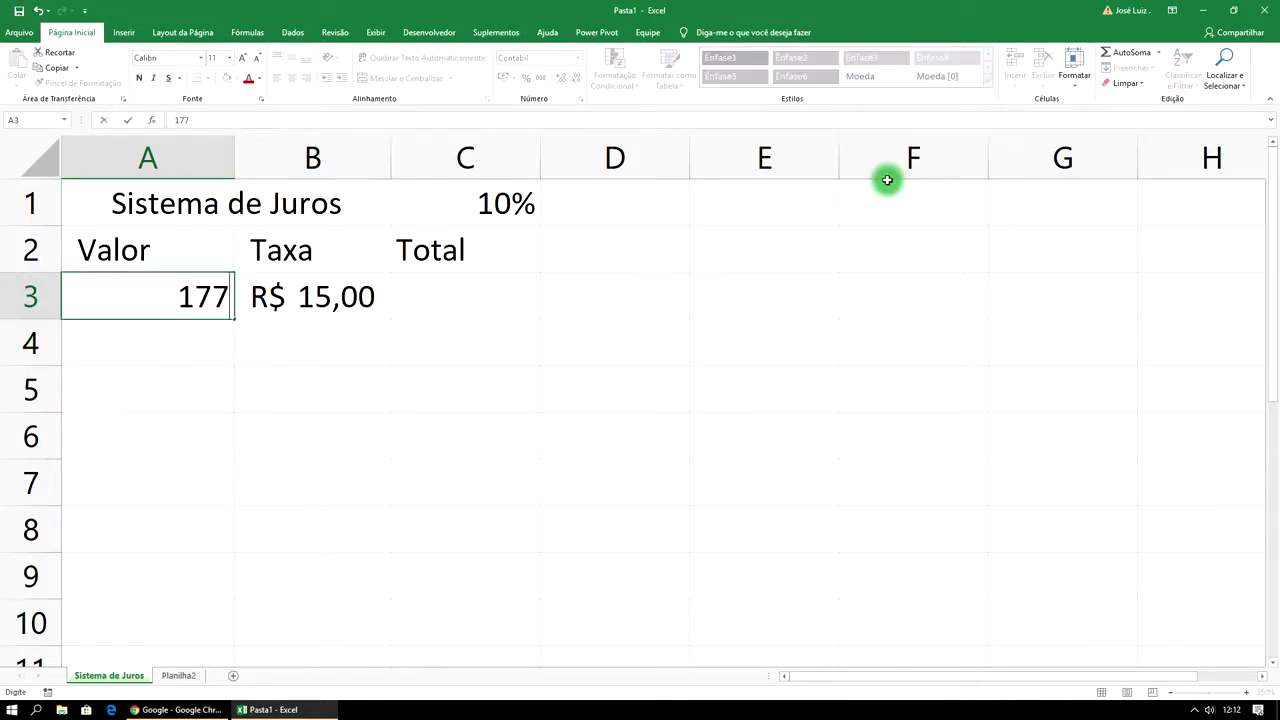
{"action": "type", "text": ",50"}
{"action": "key", "text": "Return"}
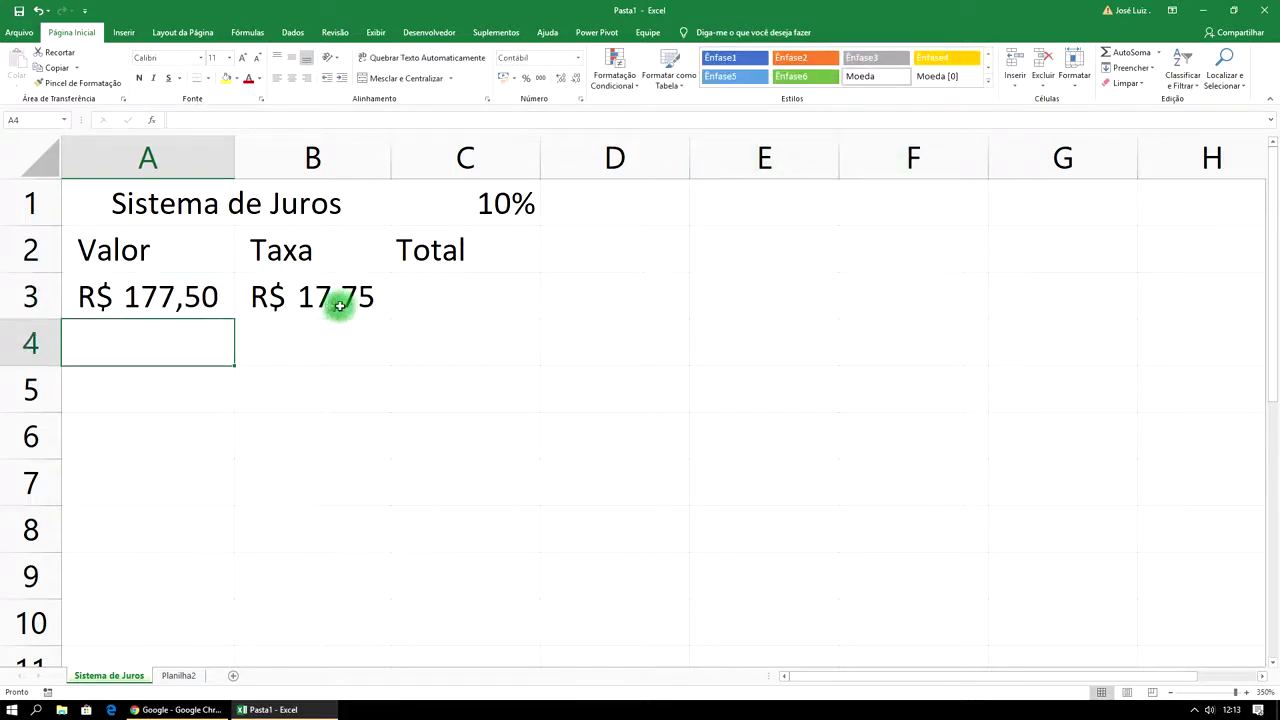
{"action": "left_click", "coordinate": [425, 295]}
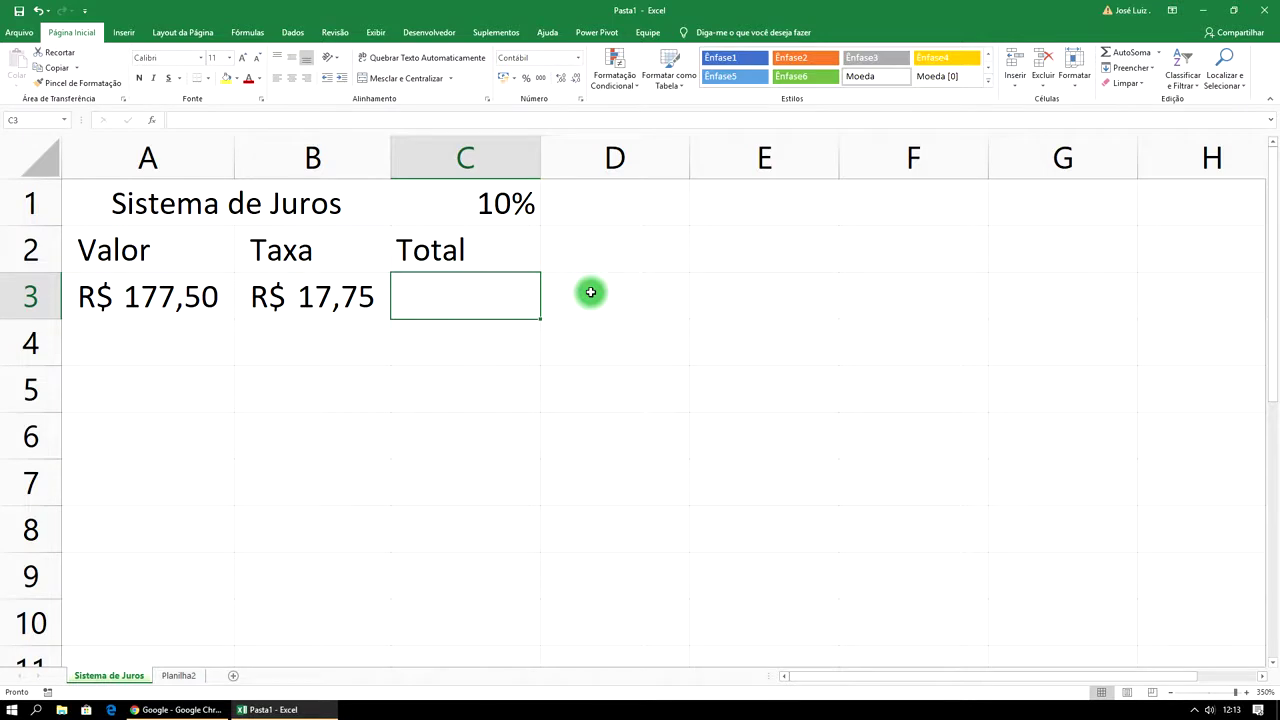
{"action": "type", "text": "="}
{"action": "left_click", "coordinate": [132, 296]}
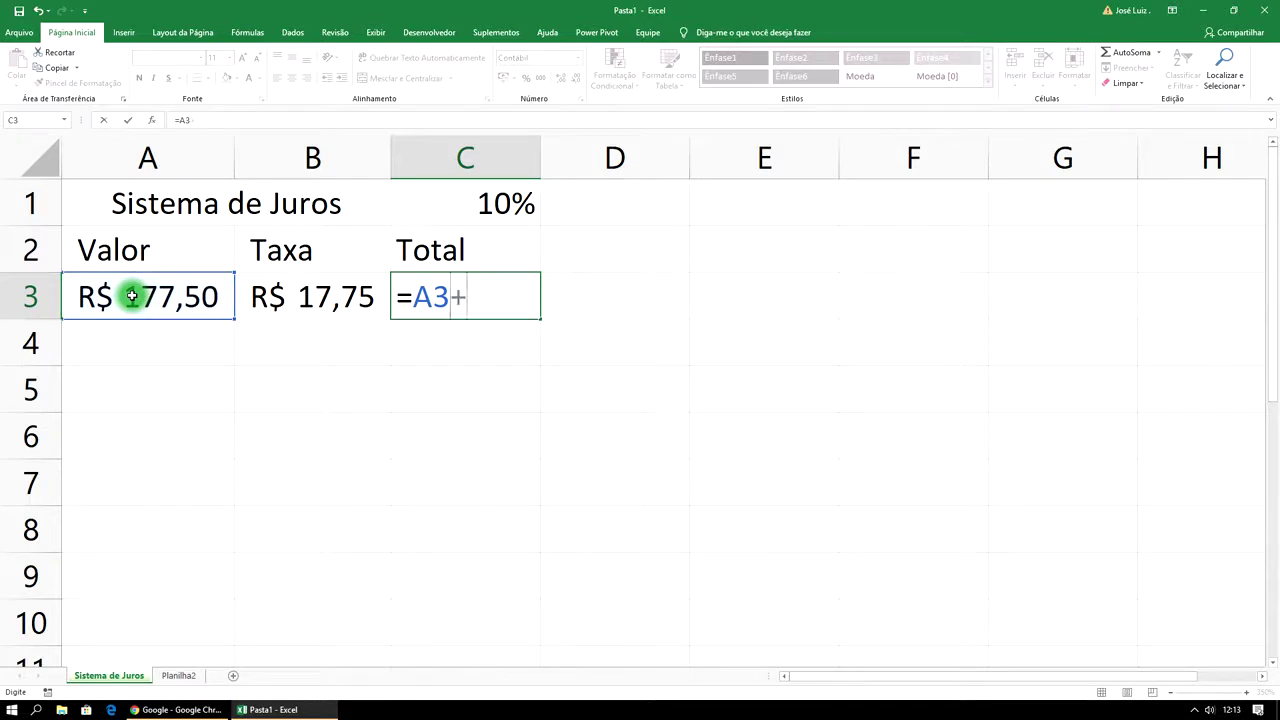
{"action": "left_click", "coordinate": [297, 292]}
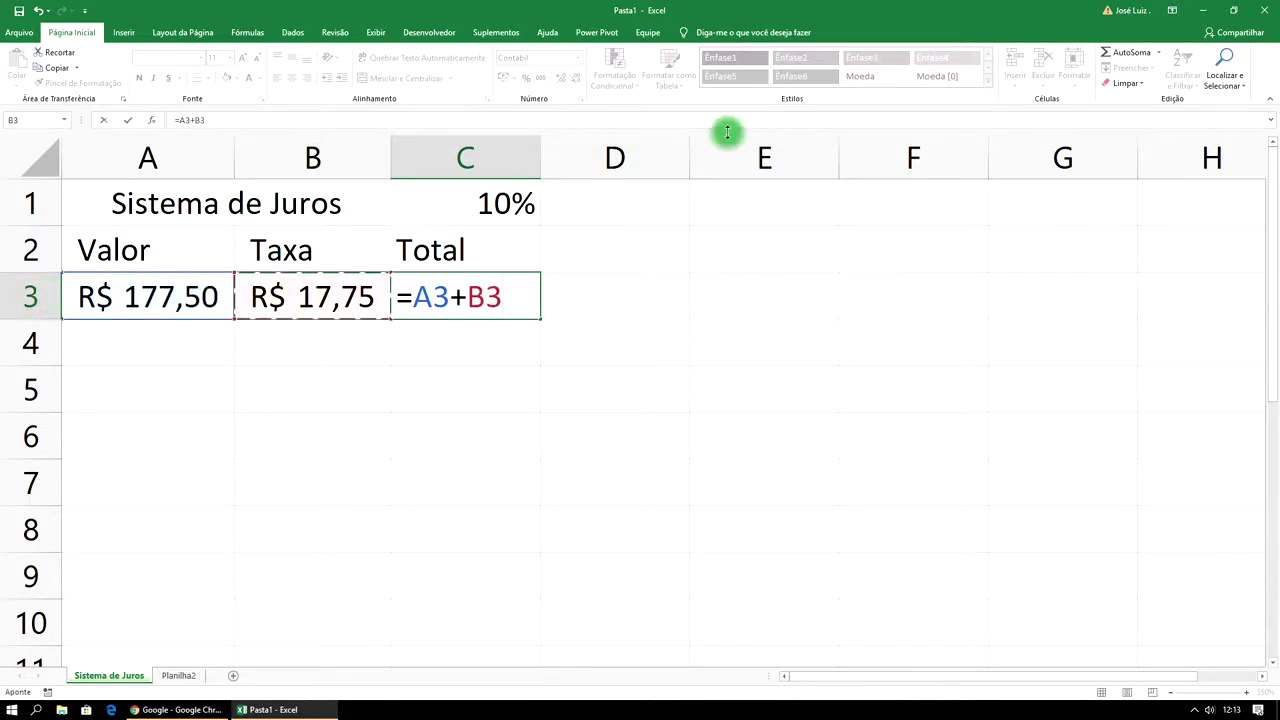
{"action": "key", "text": "Return"}
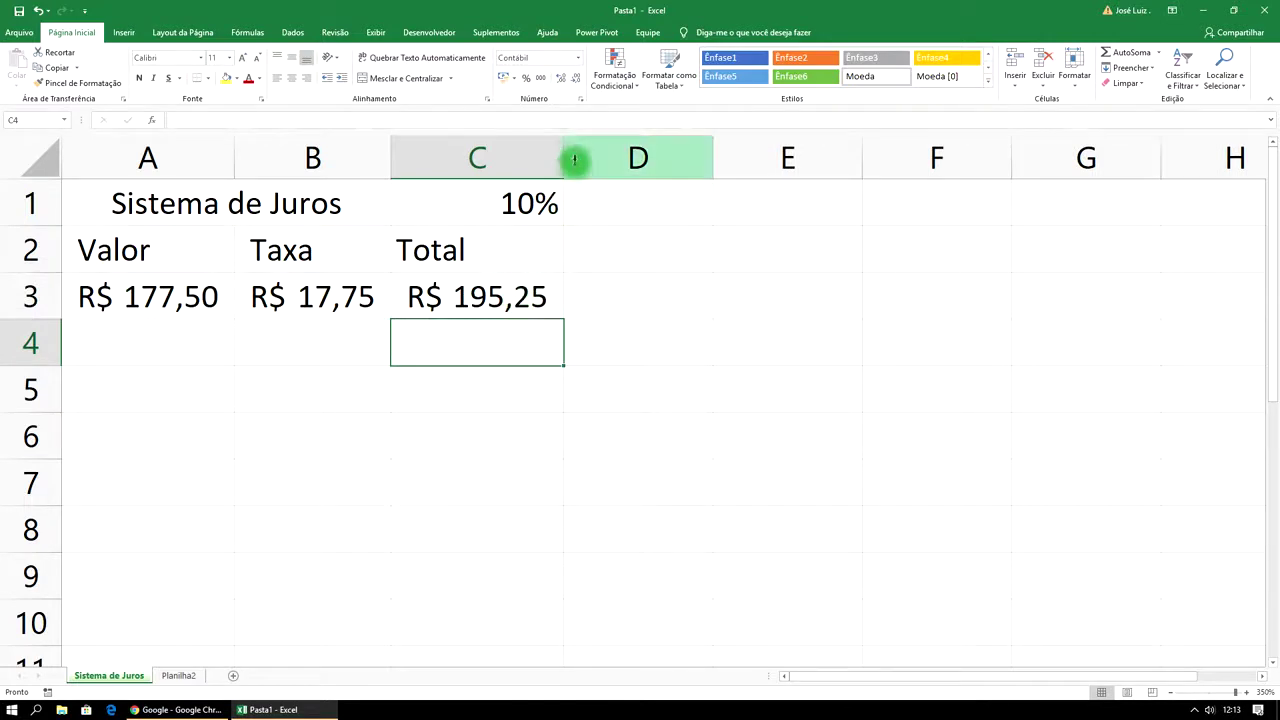
{"action": "left_click_drag", "start_coordinate": [564, 152], "coordinate": [531, 153]}
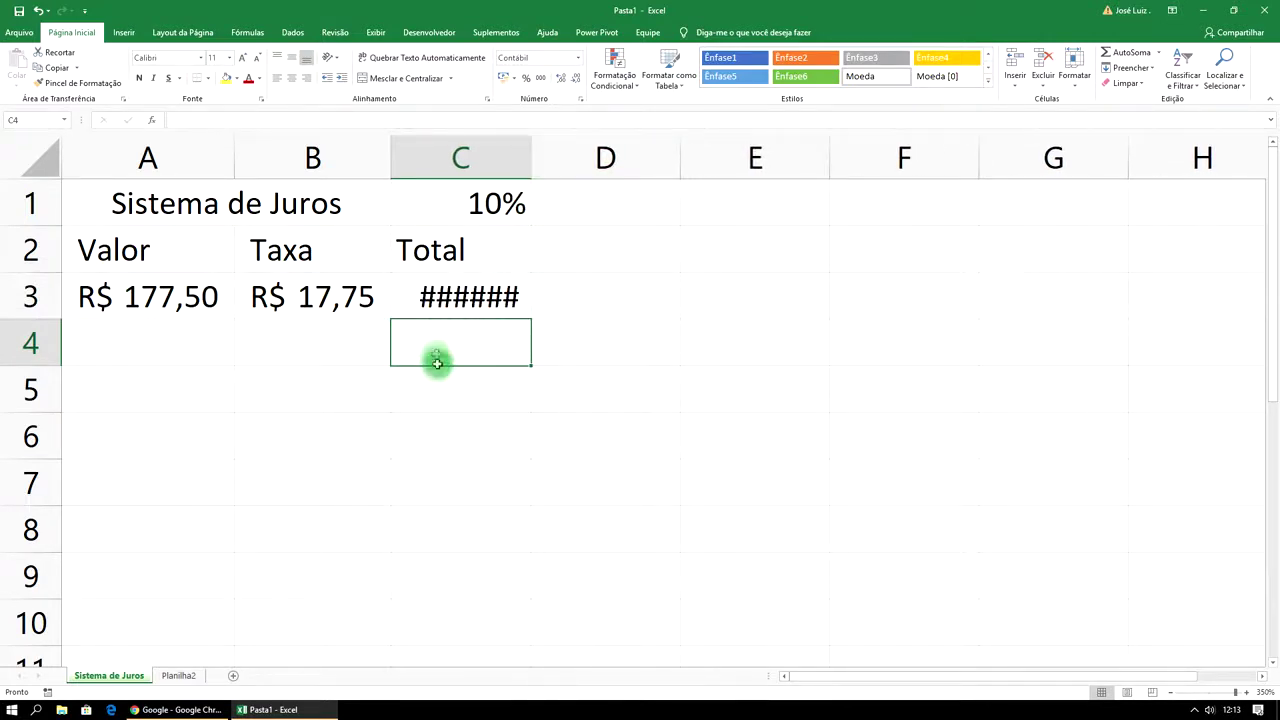
{"action": "left_click_drag", "start_coordinate": [530, 155], "coordinate": [571, 154]}
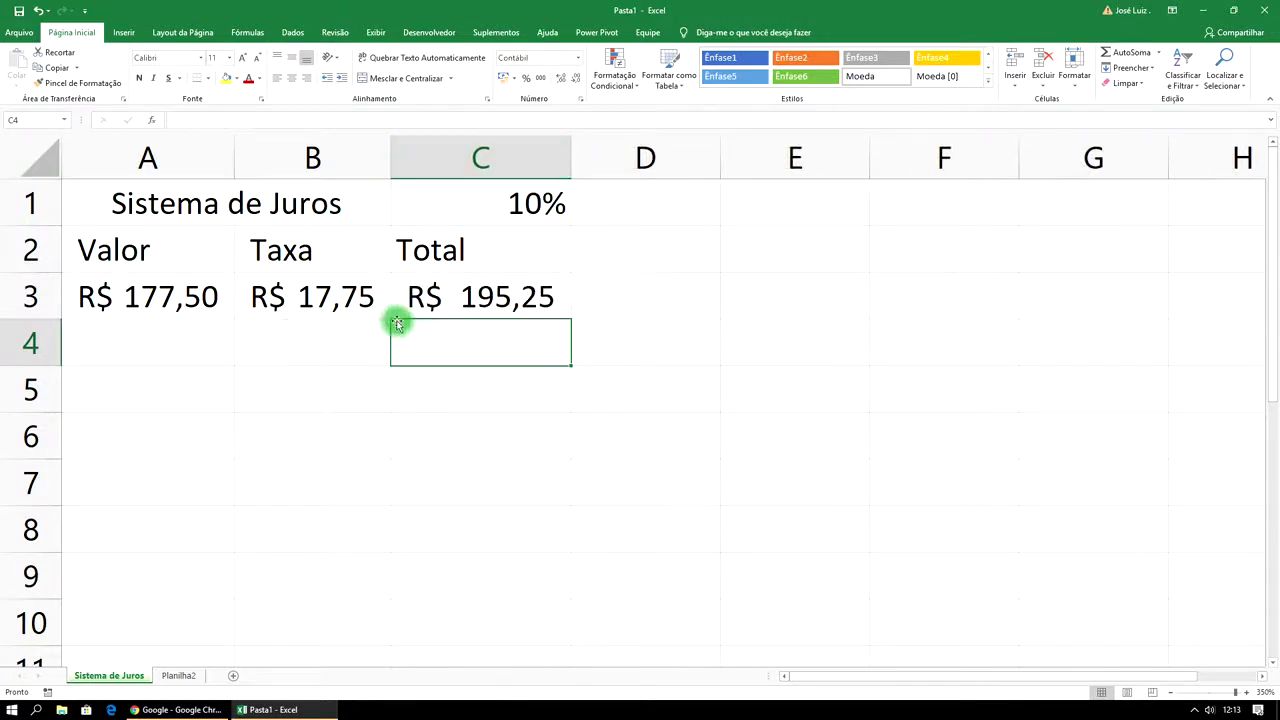
{"action": "left_click", "coordinate": [164, 296]}
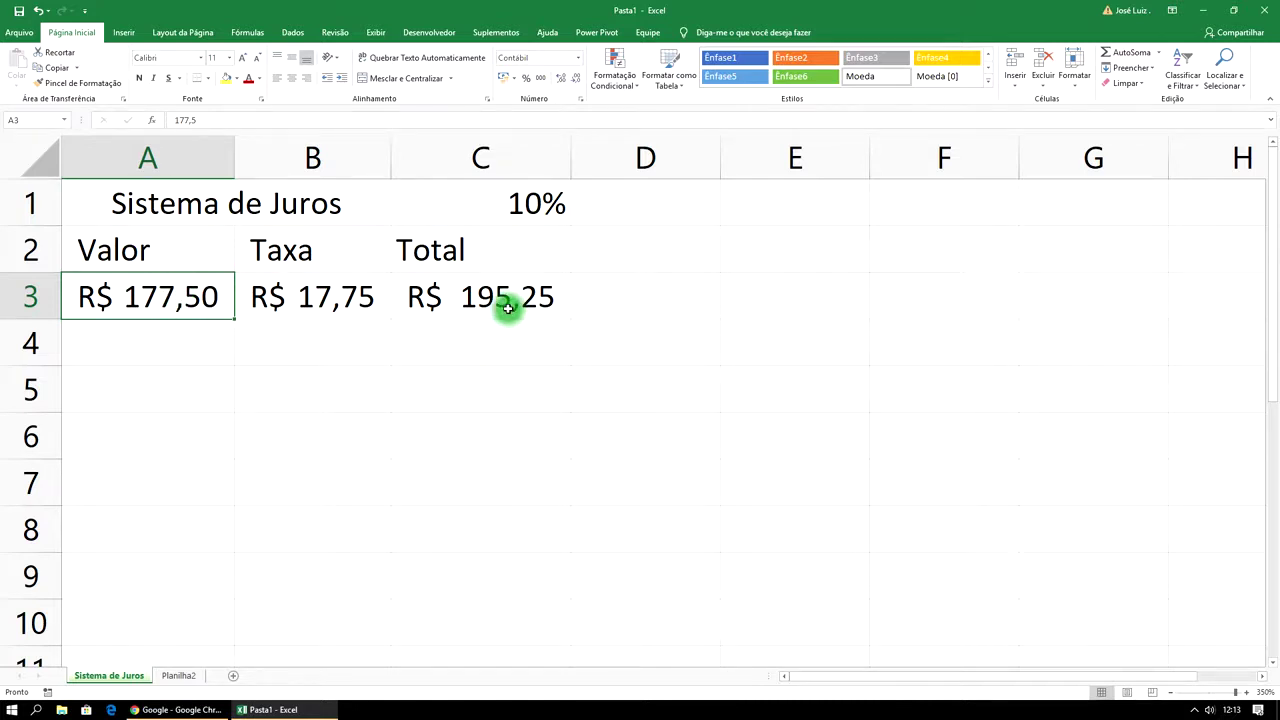
{"action": "left_click", "coordinate": [197, 346]}
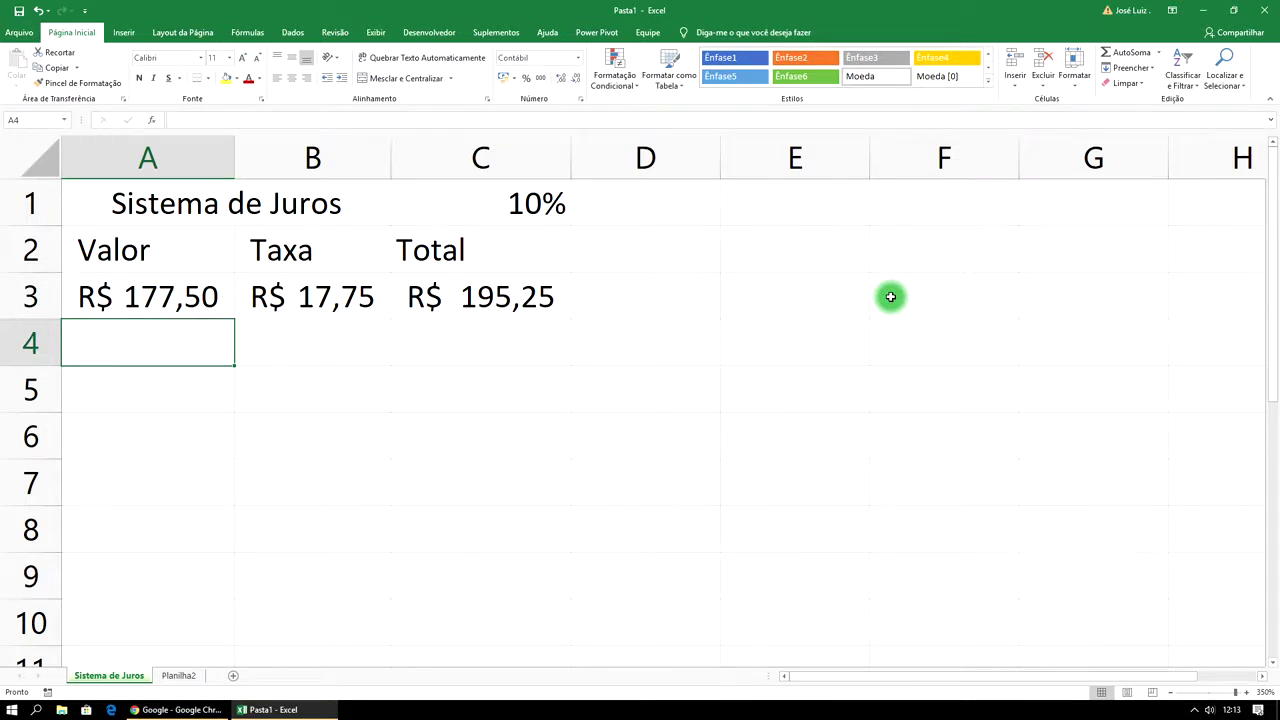
Enter 1345,99 in A4 and fill the B3 Taxa formula down into B4
{"action": "type", "text": "2"}
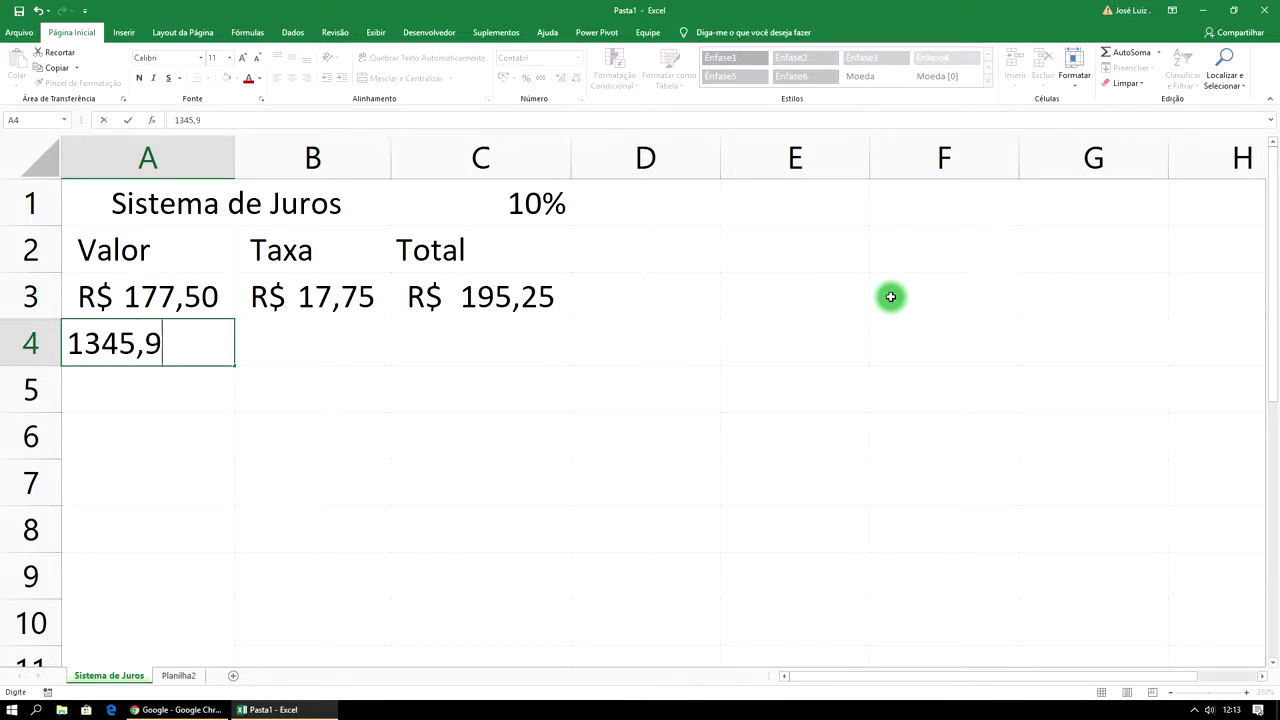
{"action": "left_click", "coordinate": [360, 341]}
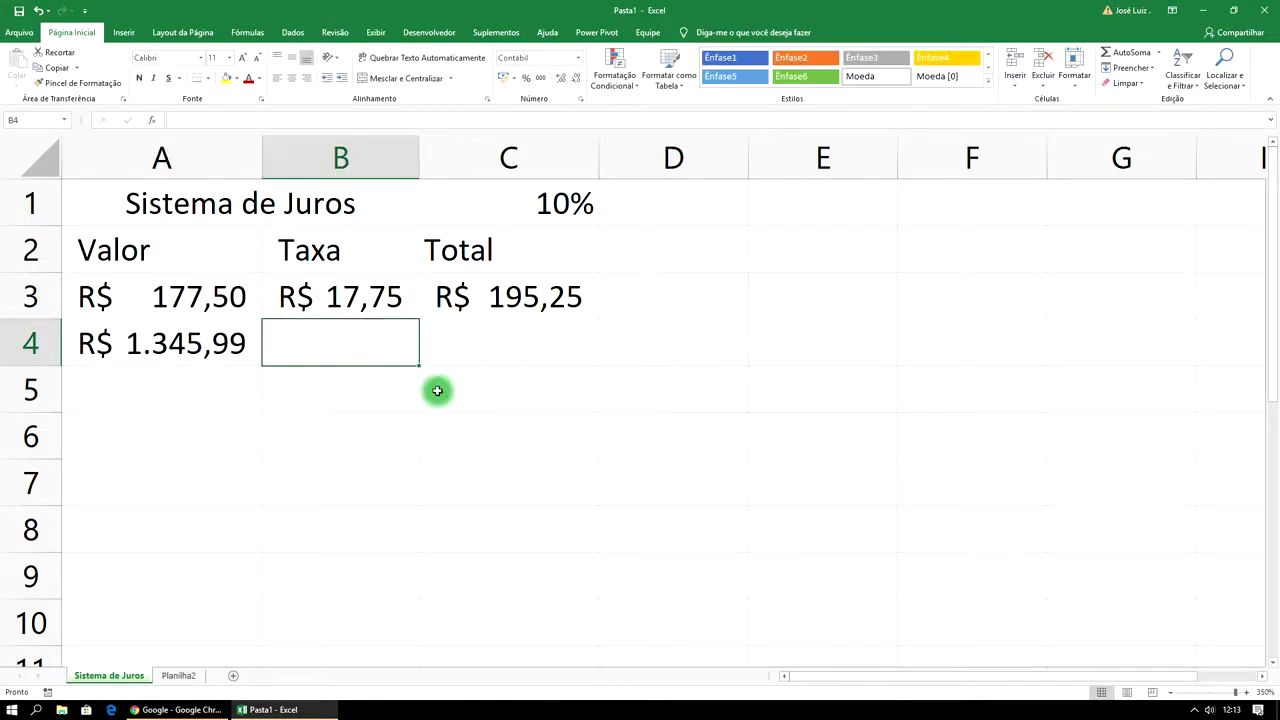
{"action": "left_click", "coordinate": [385, 307]}
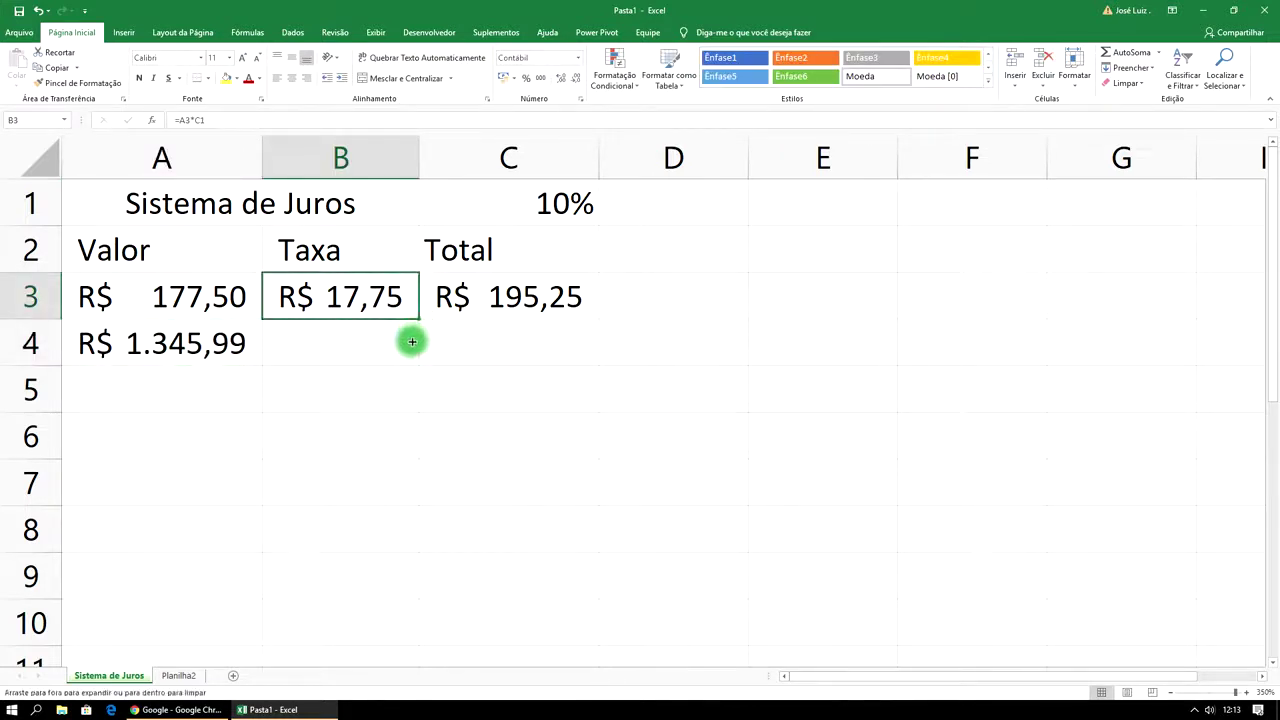
{"action": "left_click_drag", "start_coordinate": [420, 321], "coordinate": [412, 354]}
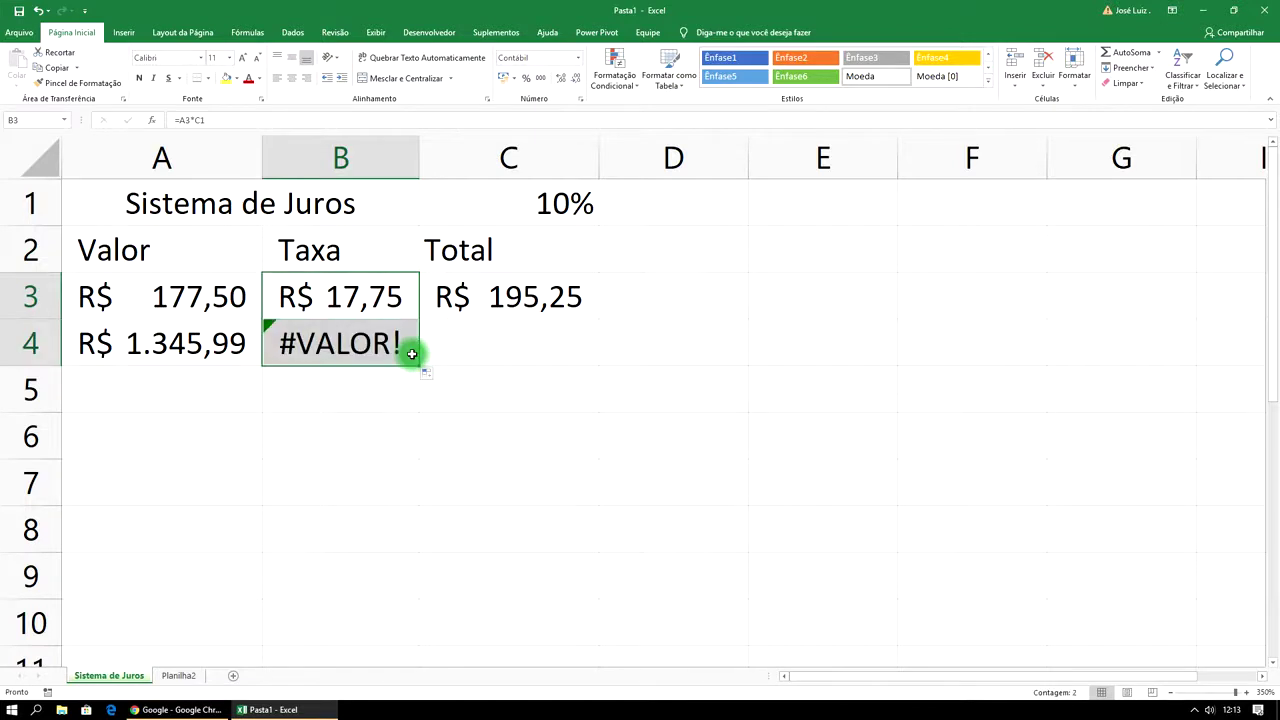
{"action": "left_click", "coordinate": [337, 350]}
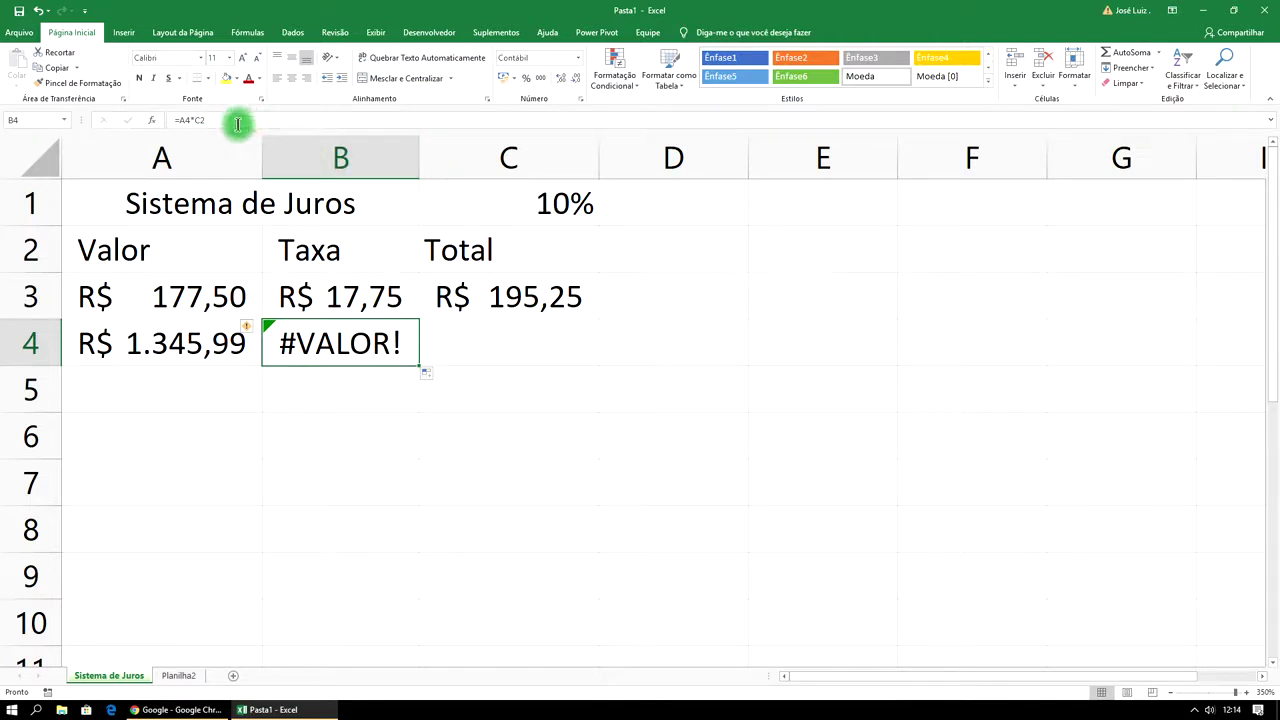
{"action": "left_click", "coordinate": [237, 120]}
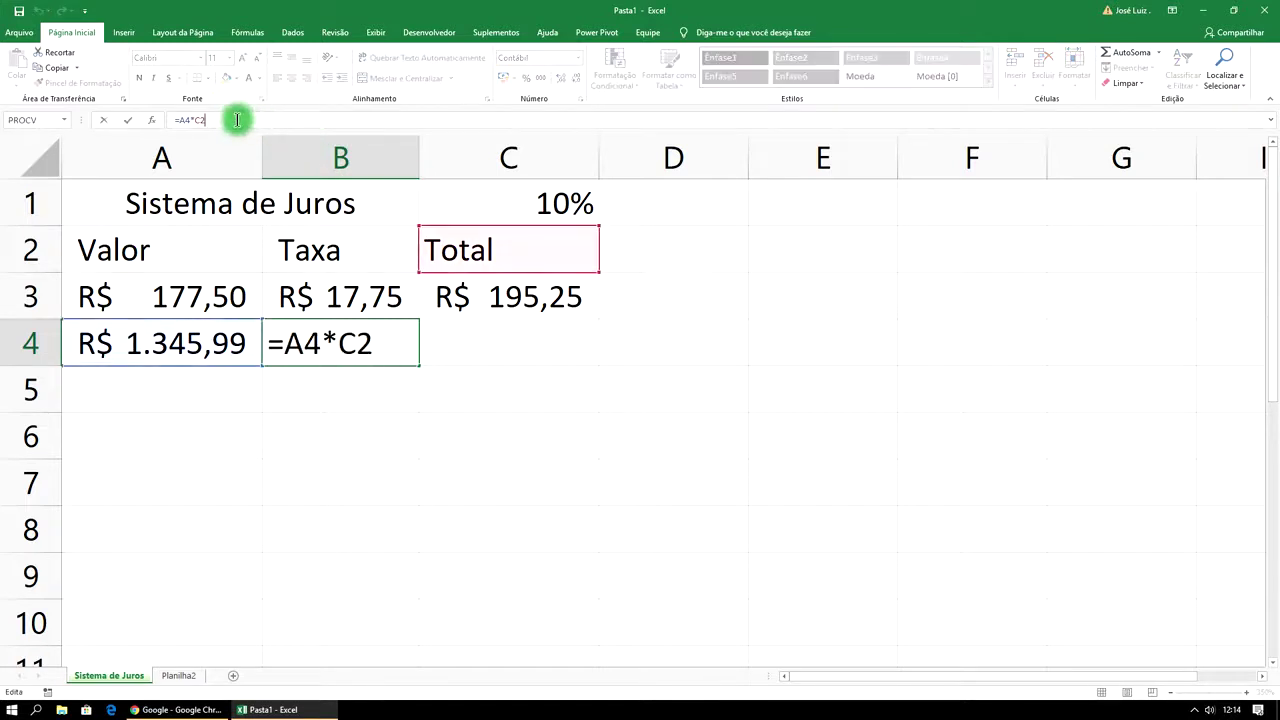
Correct B4 to =A4*C1 (R$ 134,60) and fill the C3 Total formula into C4
{"action": "key", "text": "BackSpace"}
{"action": "type", "text": "1"}
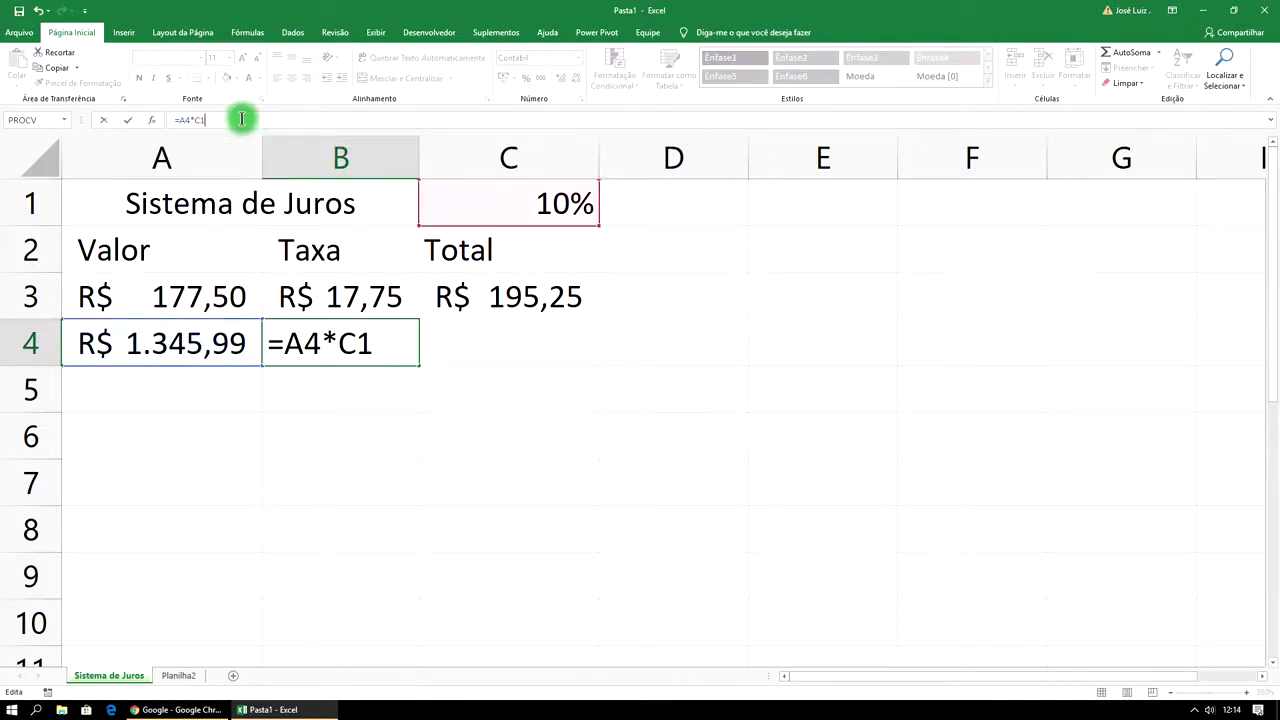
{"action": "key", "text": "Return"}
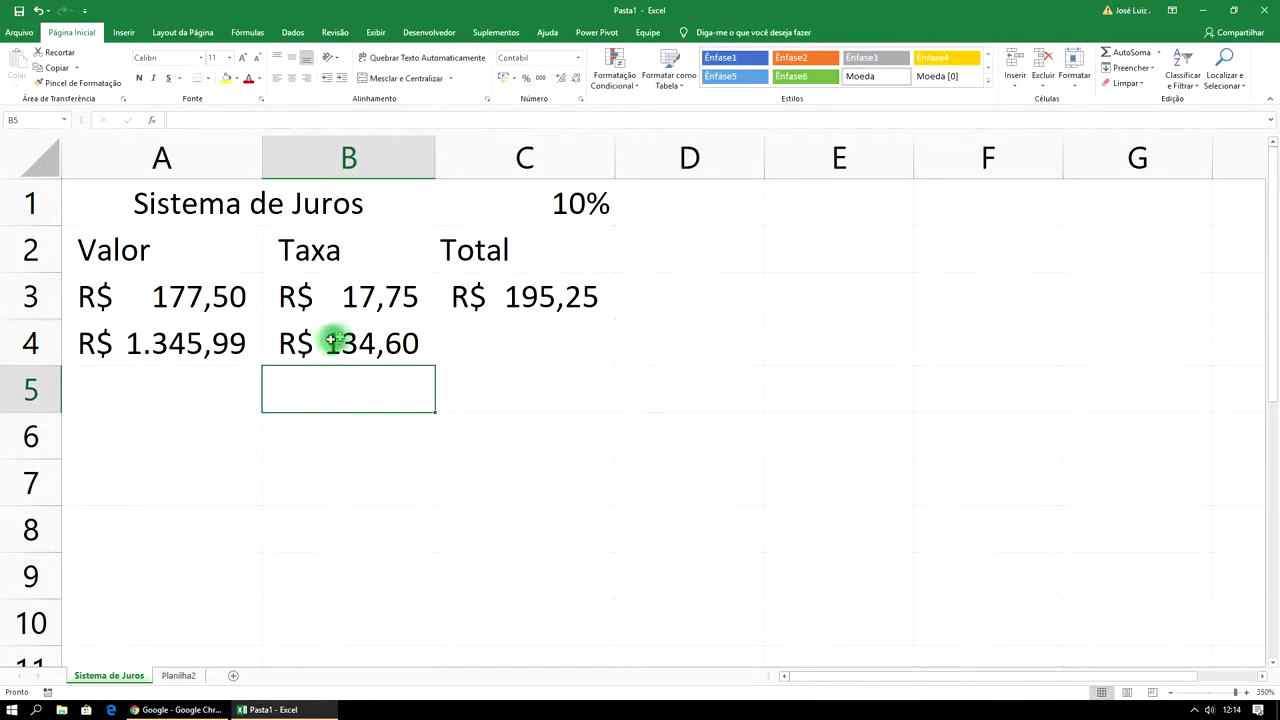
{"action": "left_click", "coordinate": [392, 344]}
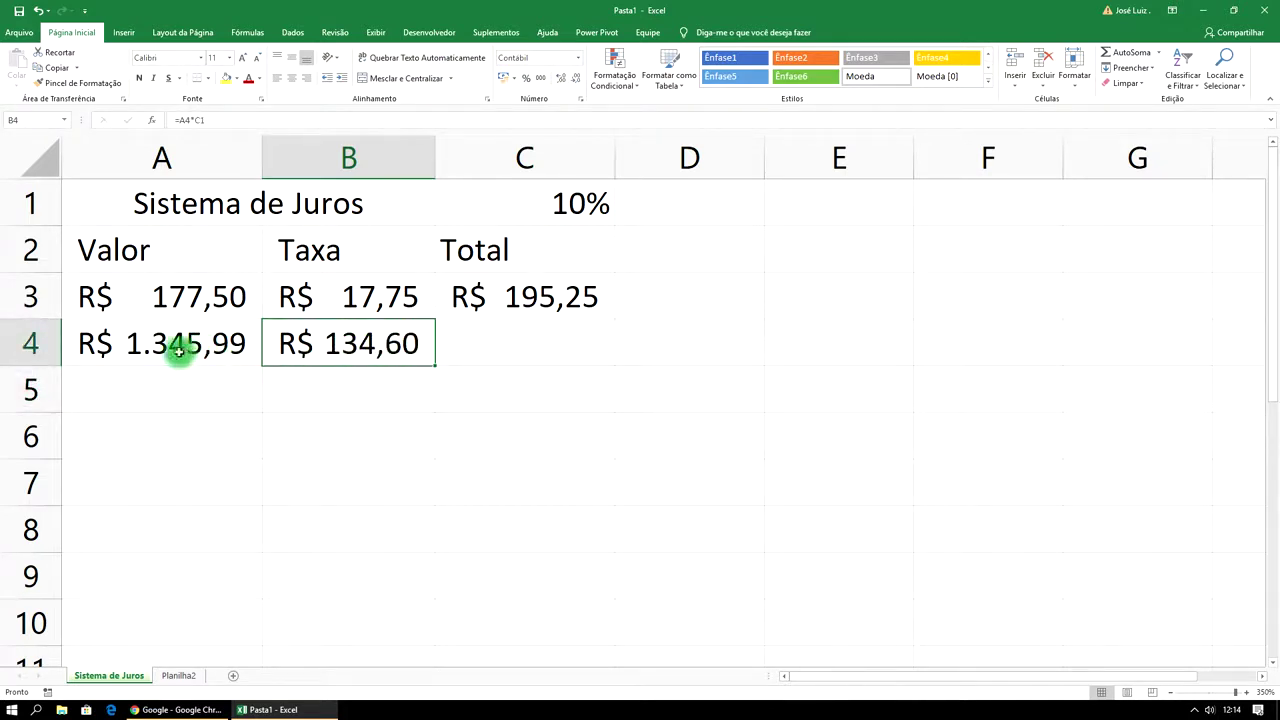
{"action": "left_click", "coordinate": [577, 308]}
{"action": "left_click_drag", "start_coordinate": [616, 318], "coordinate": [617, 365]}
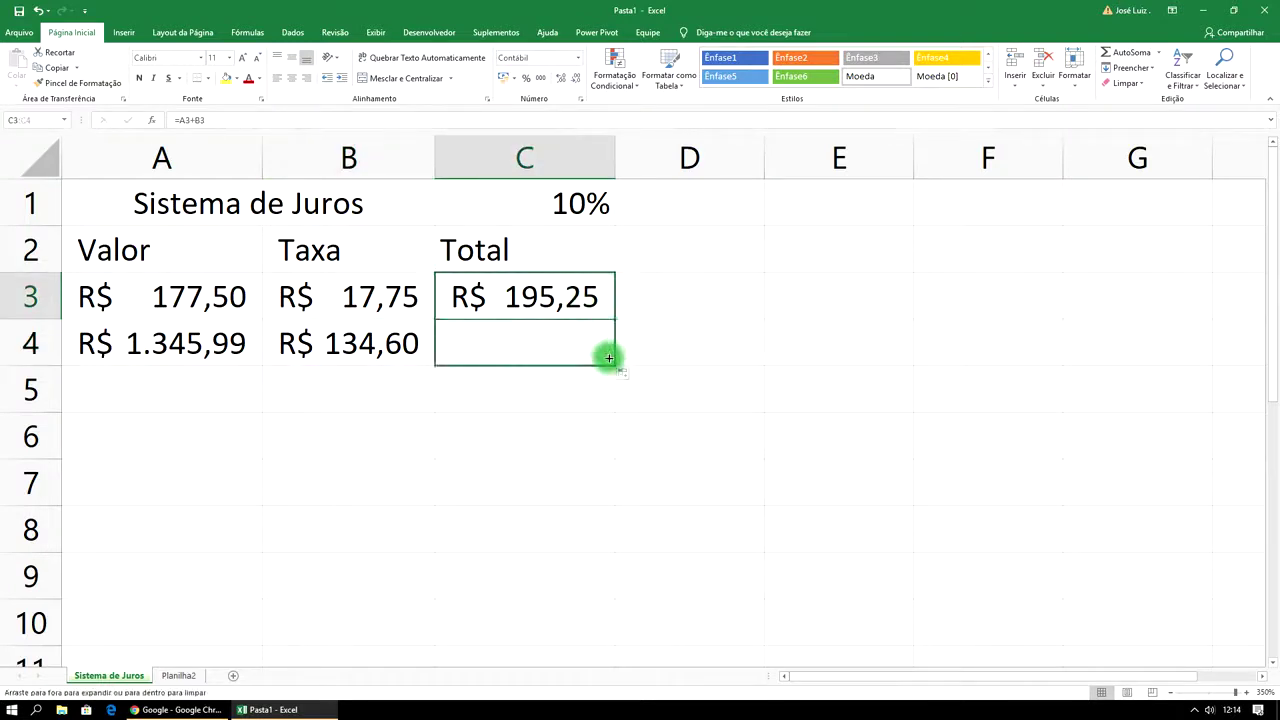
Autofit column C so C4 shows R$ 1.480,59, then enter 80 in A5
{"action": "double_click", "coordinate": [614, 156]}
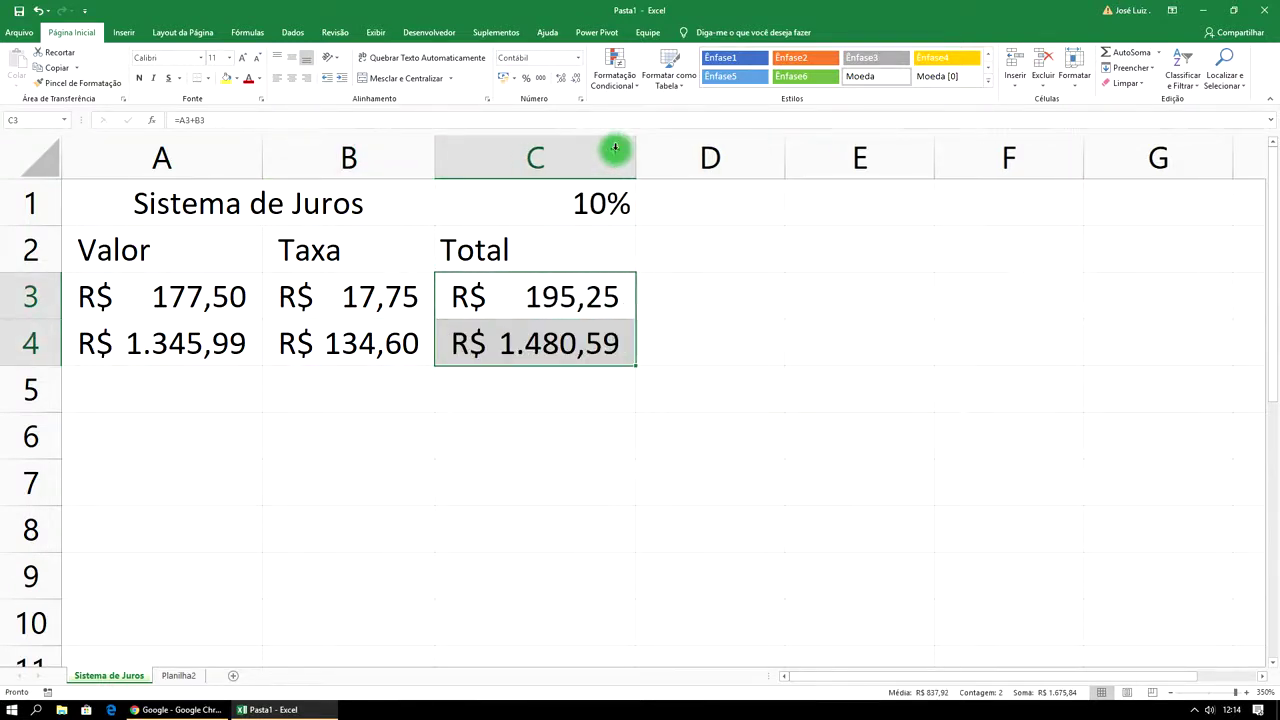
{"action": "left_click", "coordinate": [571, 399]}
{"action": "left_click", "coordinate": [203, 353]}
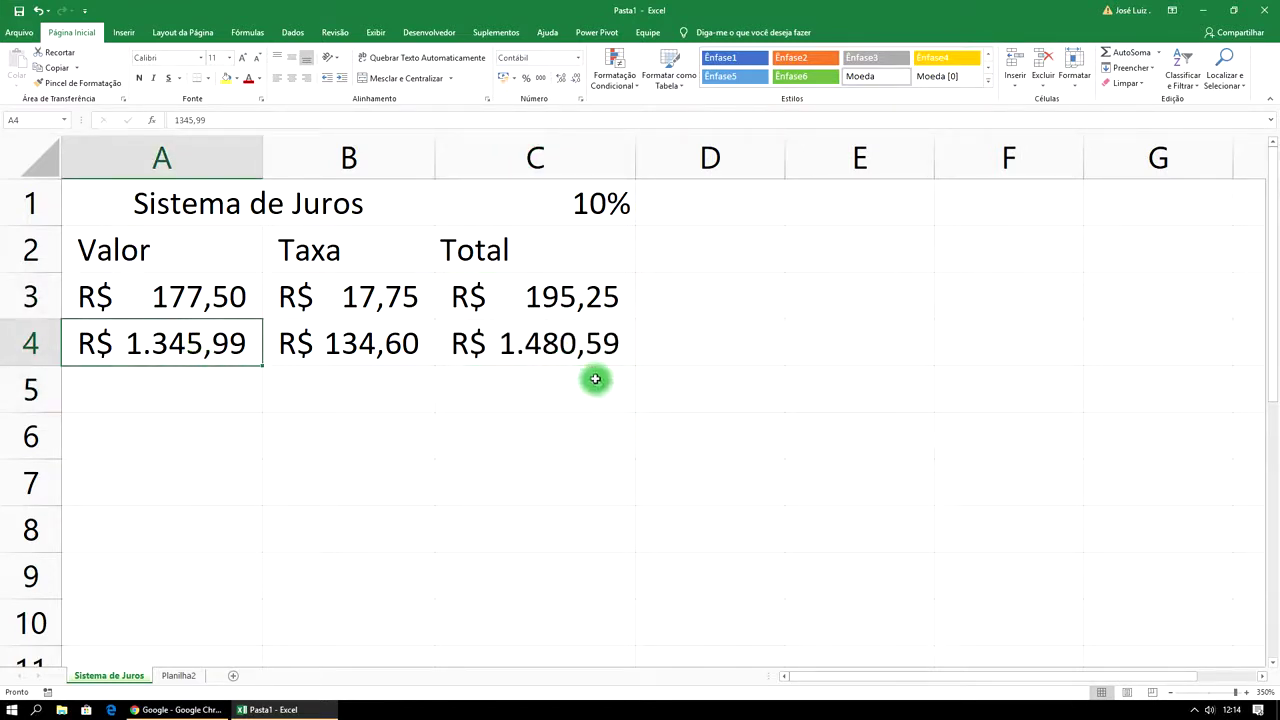
{"action": "left_click", "coordinate": [534, 341]}
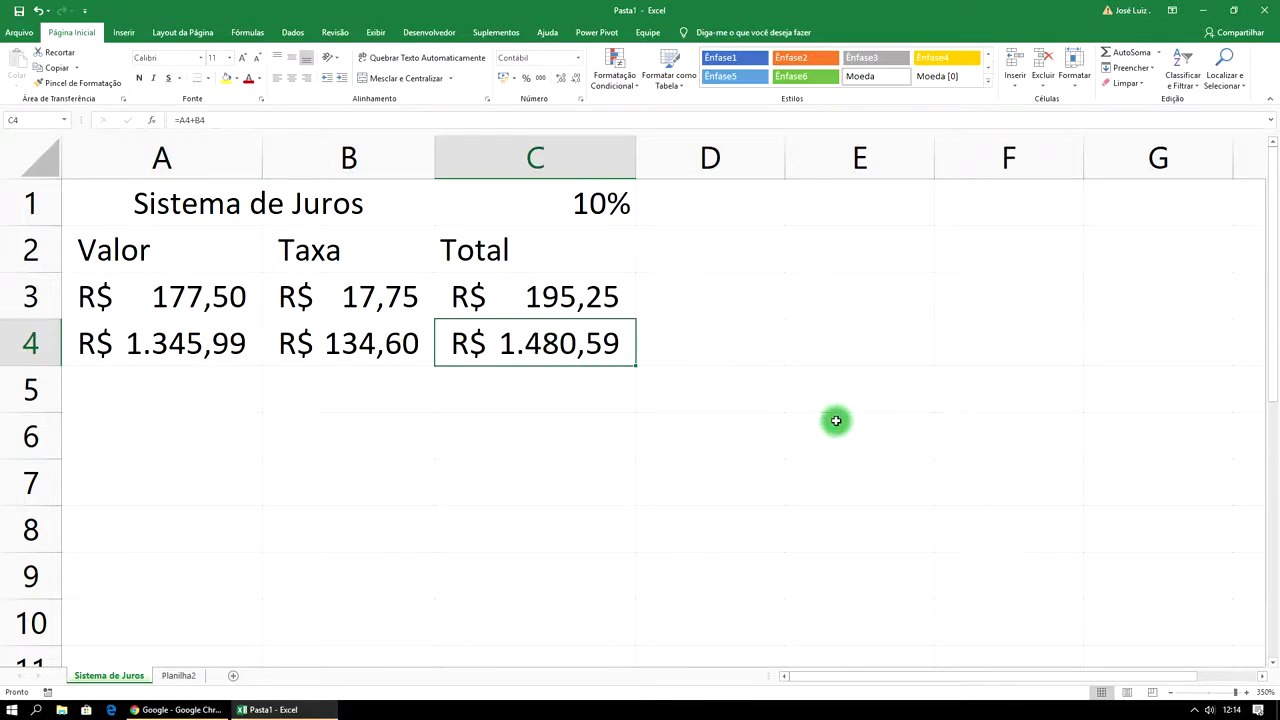
{"action": "left_click", "coordinate": [203, 387]}
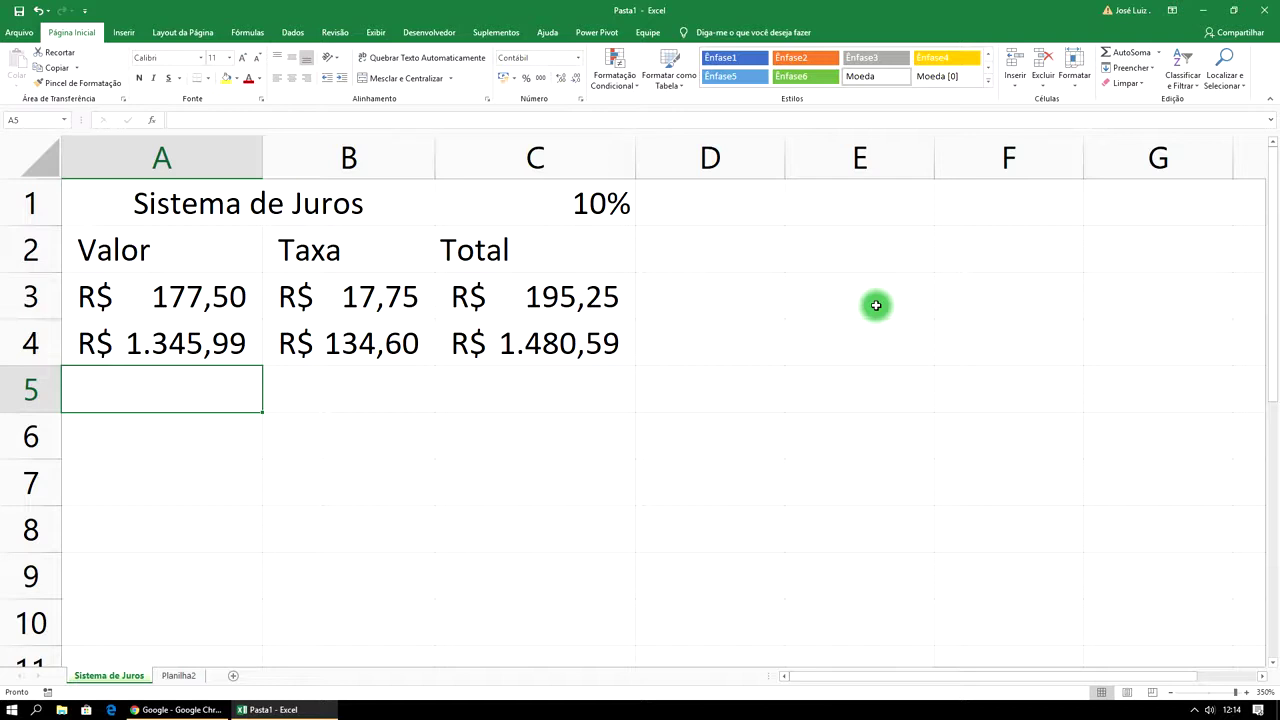
{"action": "type", "text": "80"}
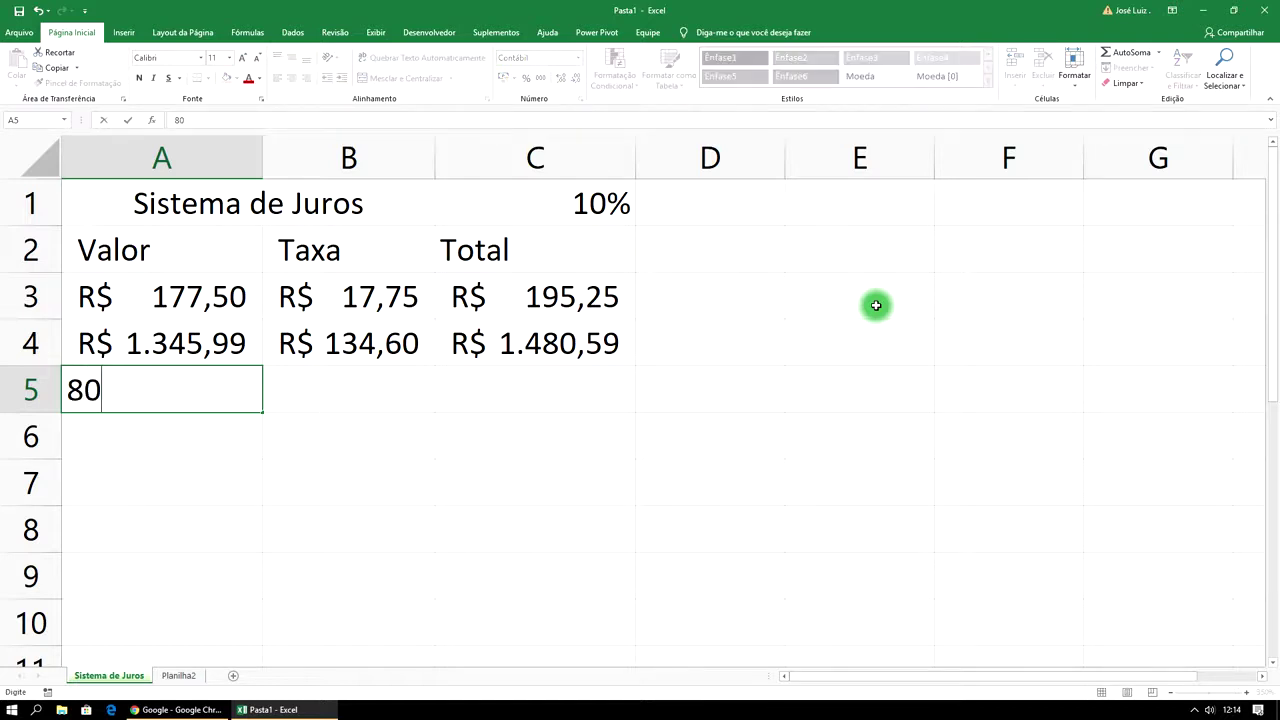
{"action": "left_click", "coordinate": [373, 395]}
{"action": "left_click", "coordinate": [390, 344]}
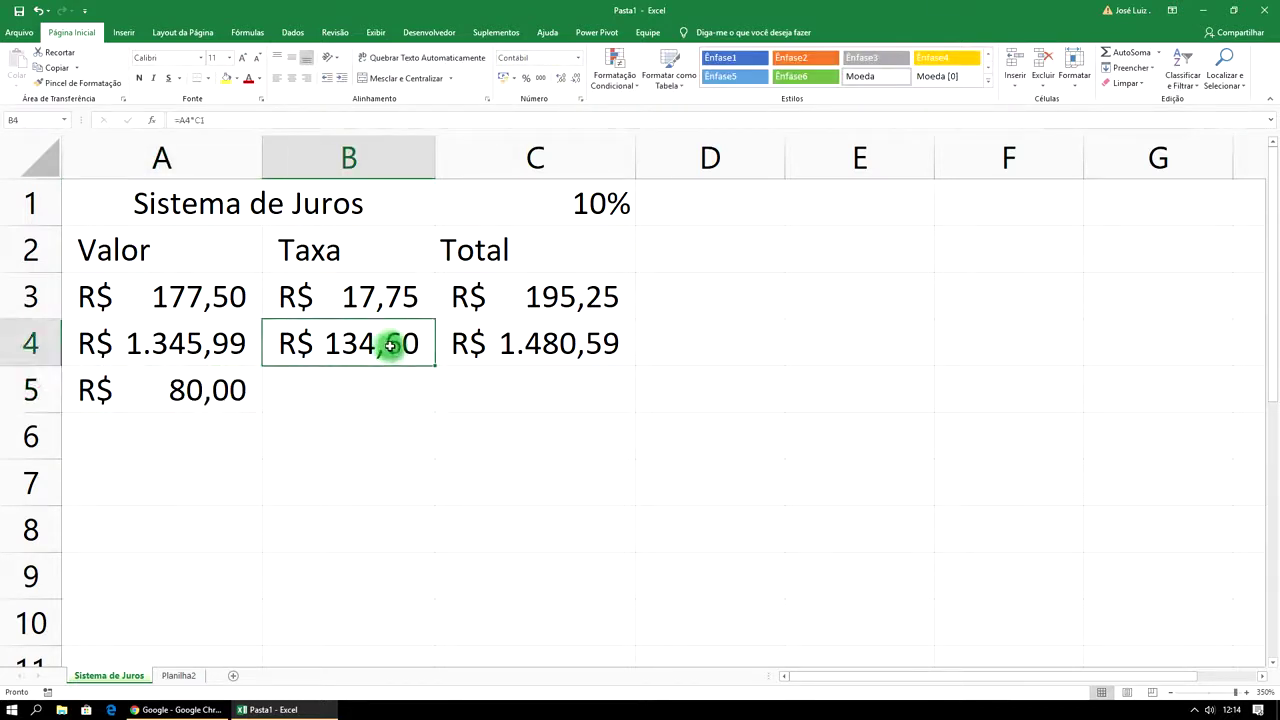
Fill the Taxa formula down to B5 and correct it to =A5*C1
{"action": "left_click_drag", "start_coordinate": [434, 366], "coordinate": [425, 395]}
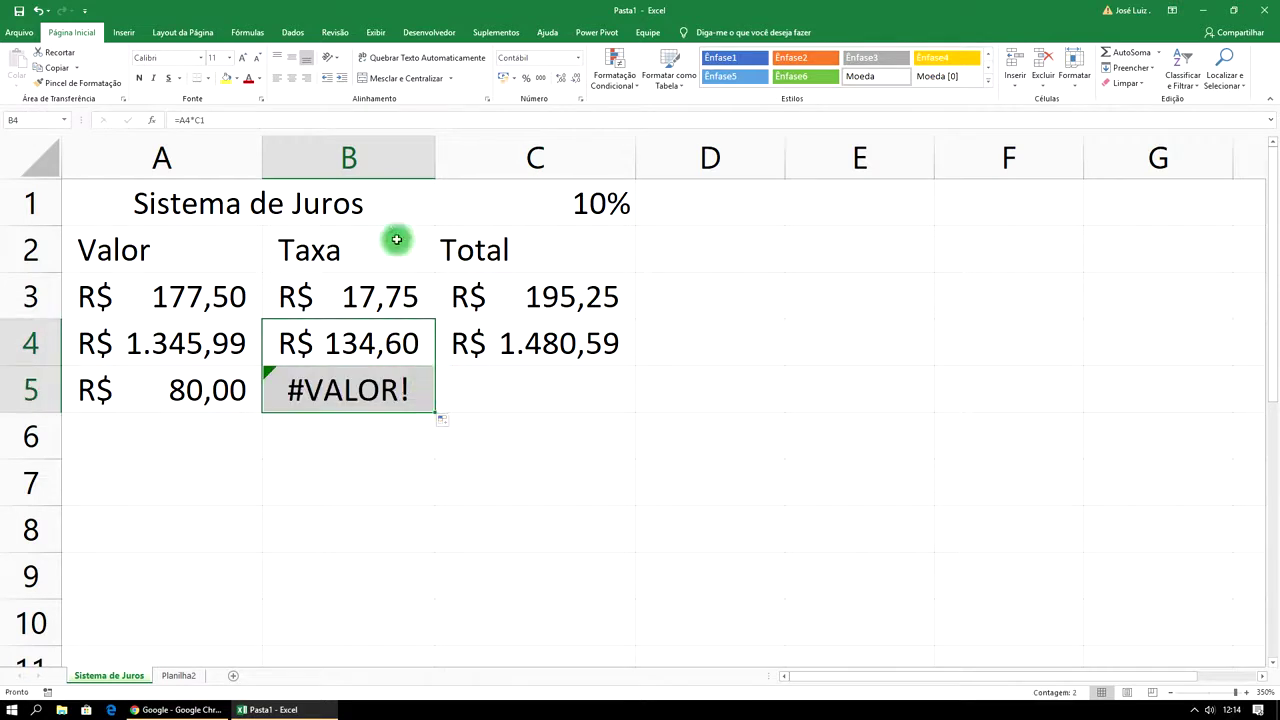
{"action": "left_click", "coordinate": [352, 390]}
{"action": "left_click", "coordinate": [224, 123]}
{"action": "key", "text": "BackSpace"}
{"action": "type", "text": "1"}
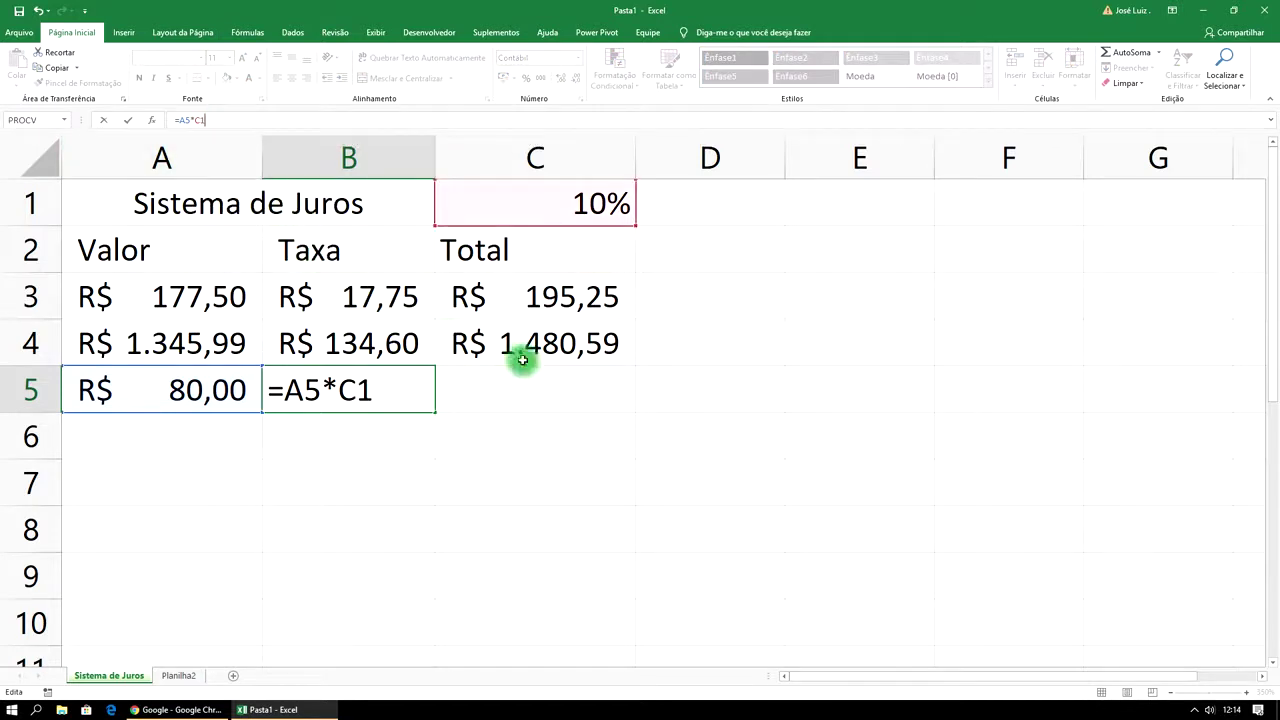
{"action": "left_click", "coordinate": [520, 394]}
Copy the Total formula down to C5 and change the rate in C1 to 9%
{"action": "left_click", "coordinate": [590, 350]}
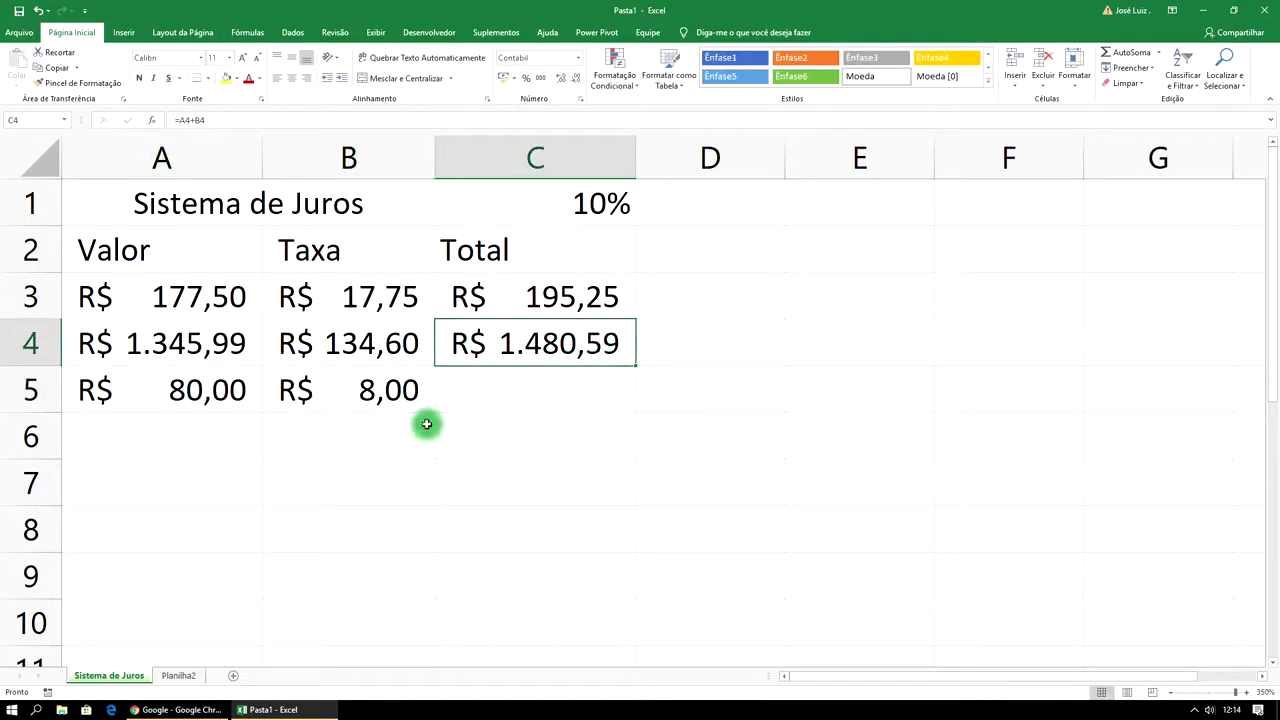
{"action": "left_click_drag", "start_coordinate": [637, 367], "coordinate": [627, 400]}
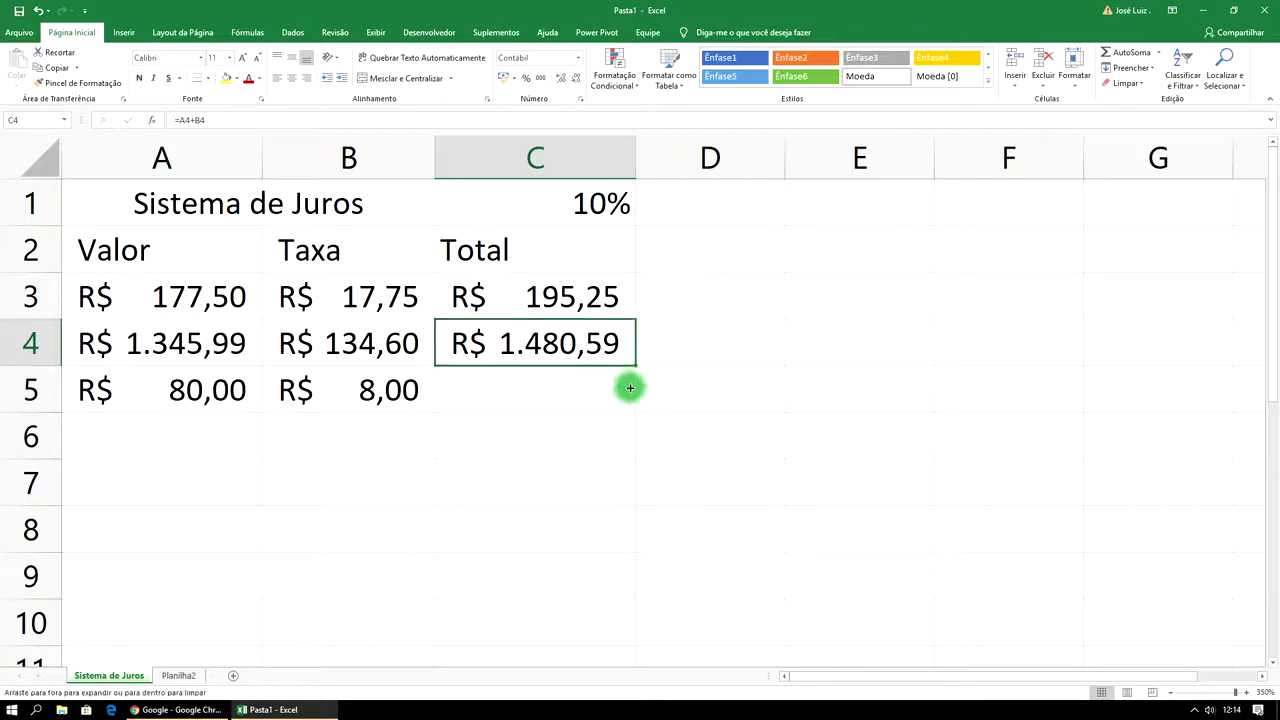
{"action": "left_click", "coordinate": [603, 204]}
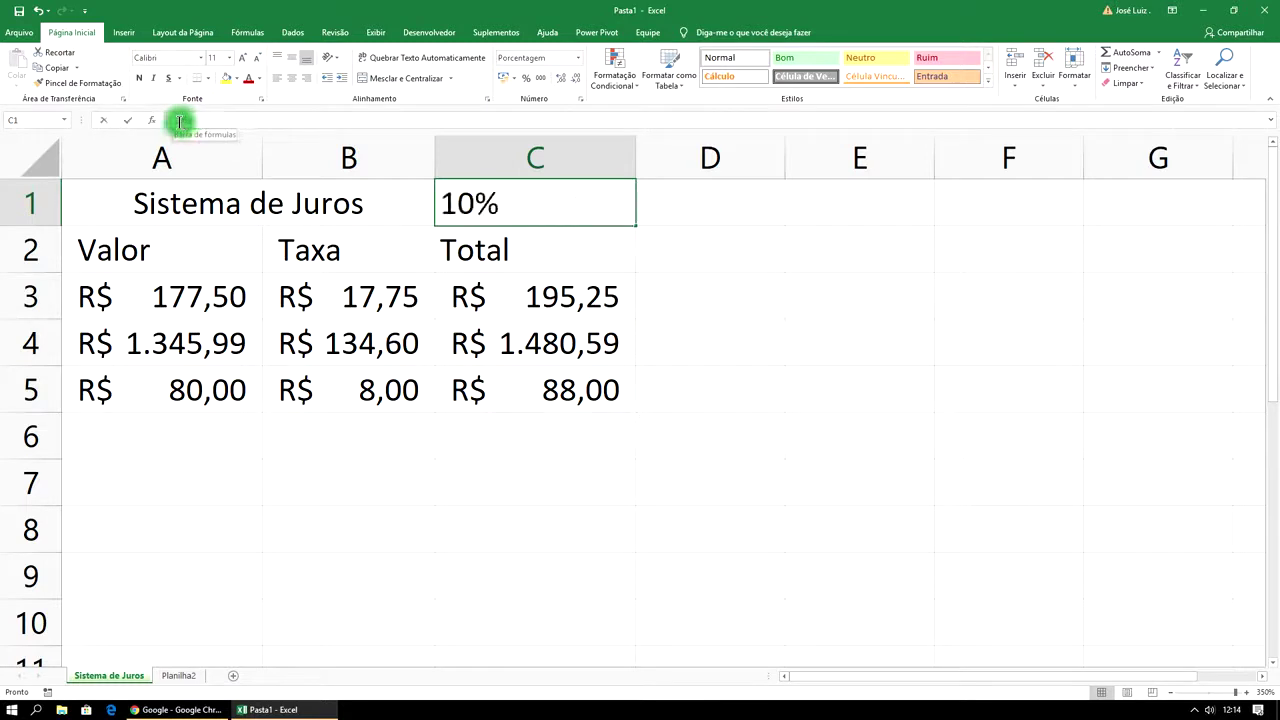
{"action": "left_click", "coordinate": [163, 121]}
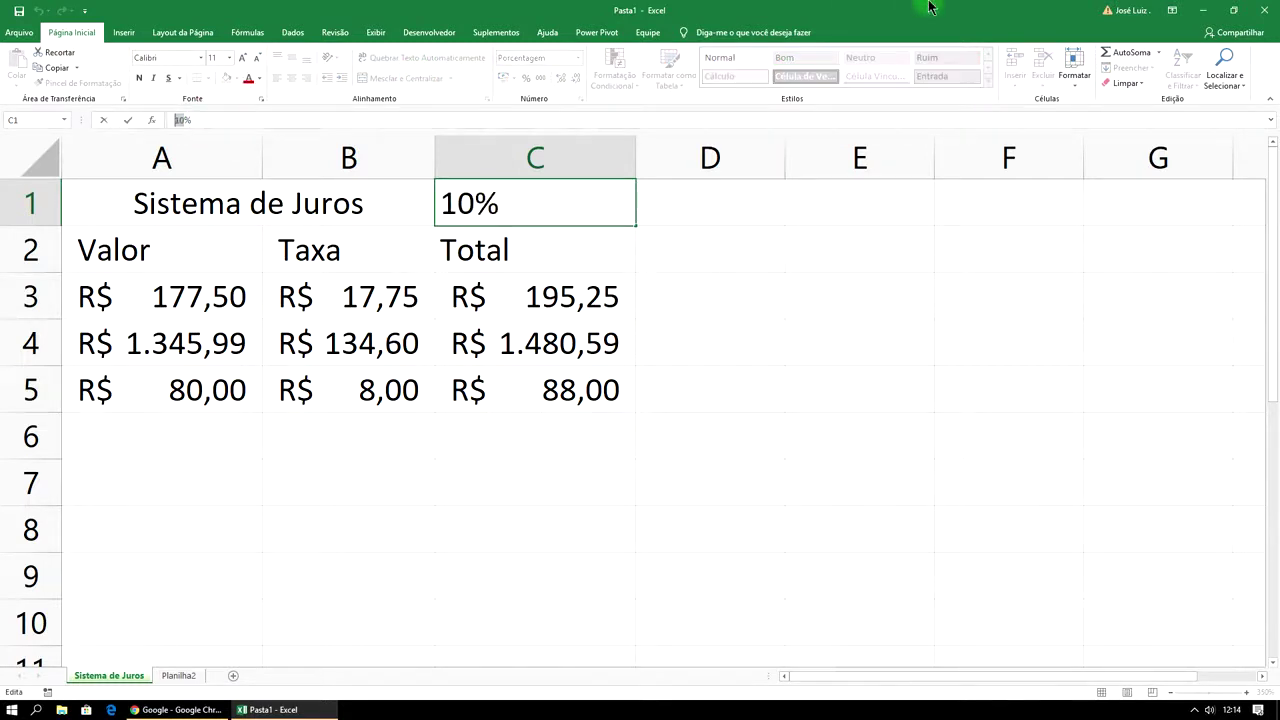
{"action": "type", "text": "9"}
{"action": "key", "text": "Return"}
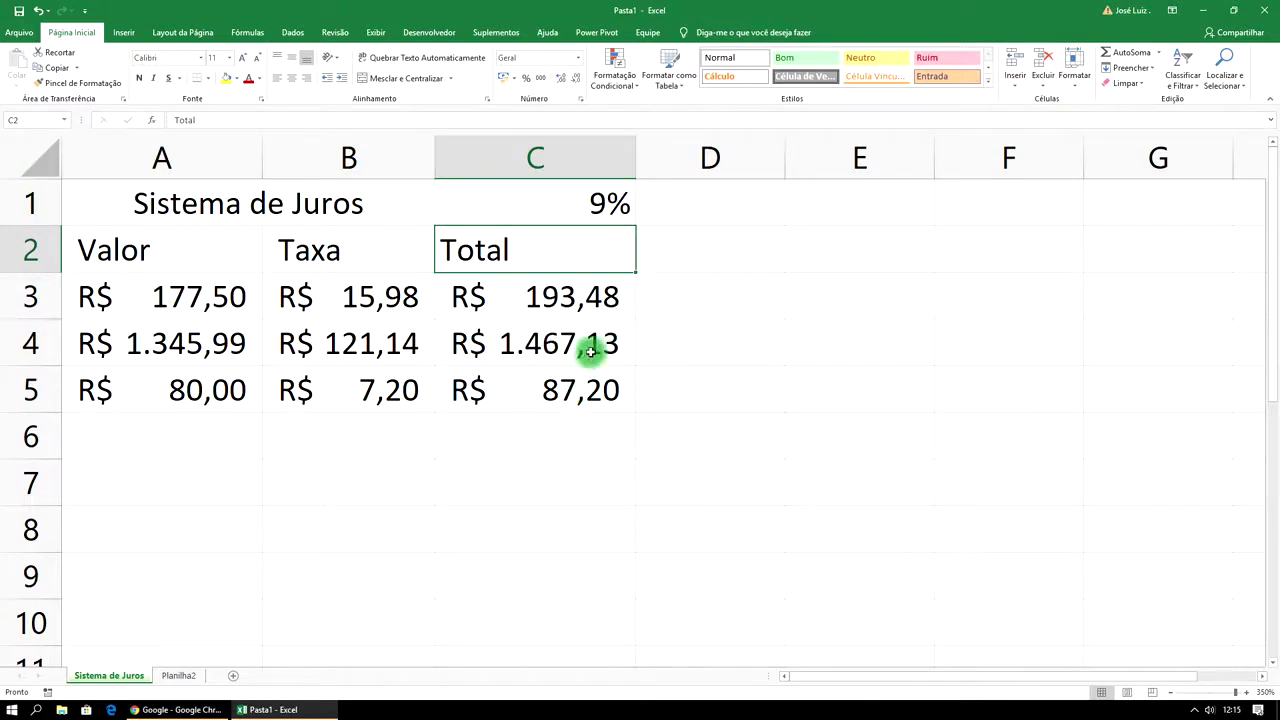
{"action": "left_click", "coordinate": [193, 208]}
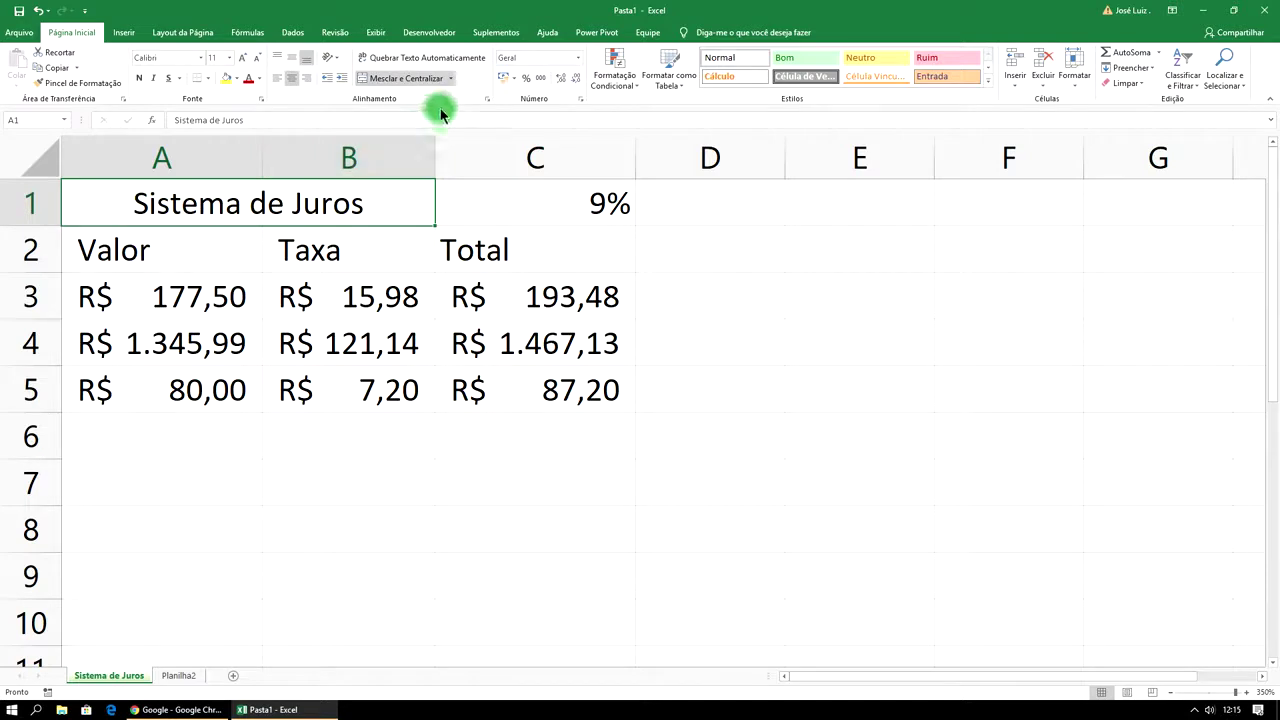
Fill the Sistema de Juros title blue and the 9% cell C1 light blue
{"action": "left_click", "coordinate": [237, 79]}
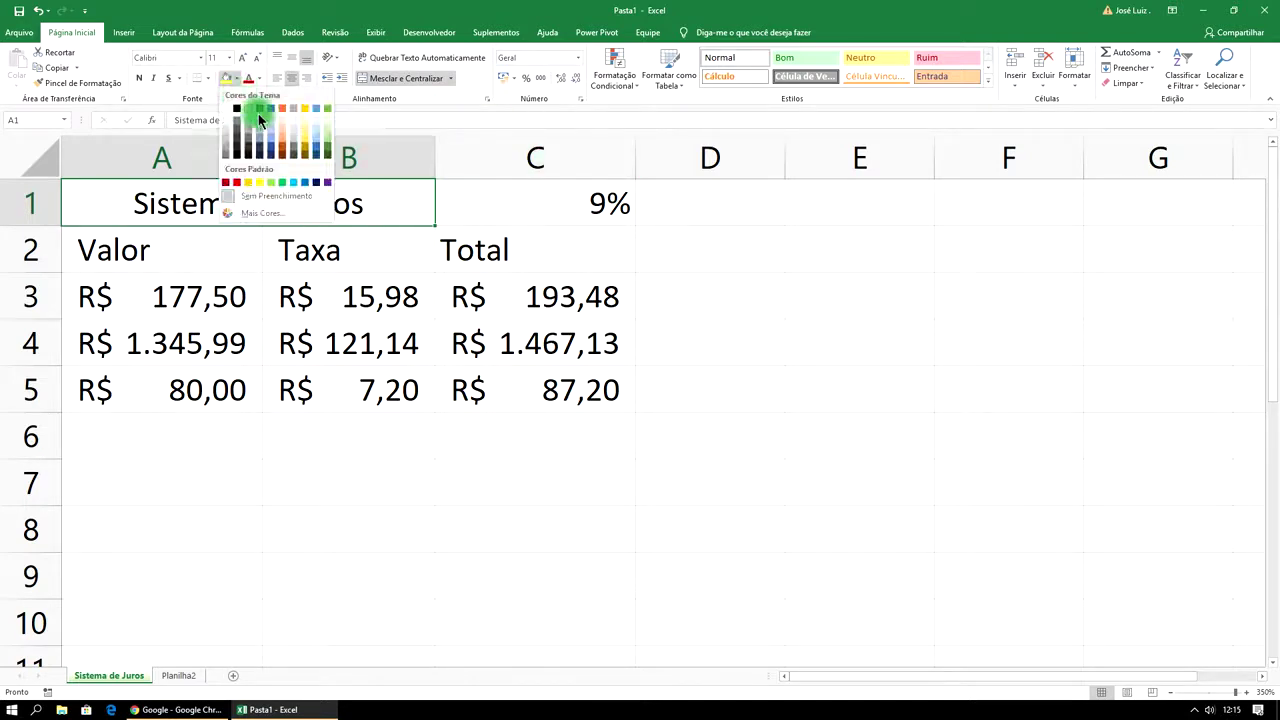
{"action": "left_click", "coordinate": [268, 110]}
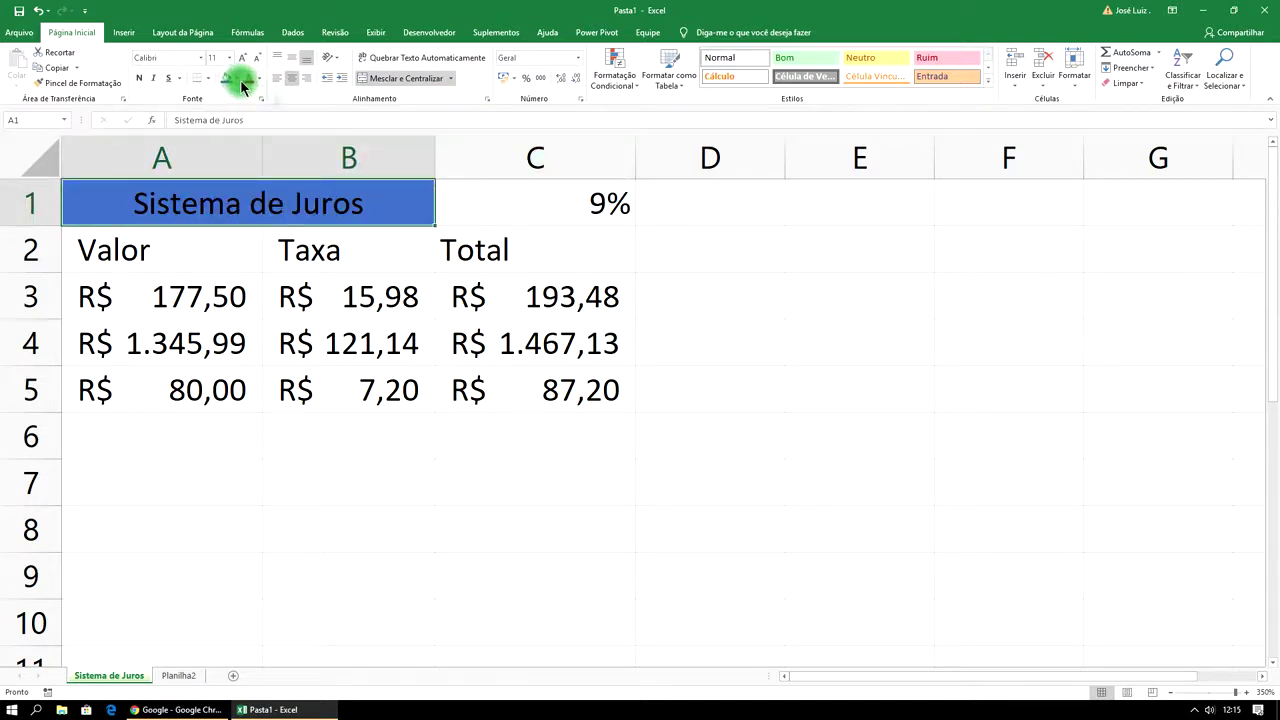
{"action": "left_click", "coordinate": [540, 195]}
{"action": "left_click", "coordinate": [235, 79]}
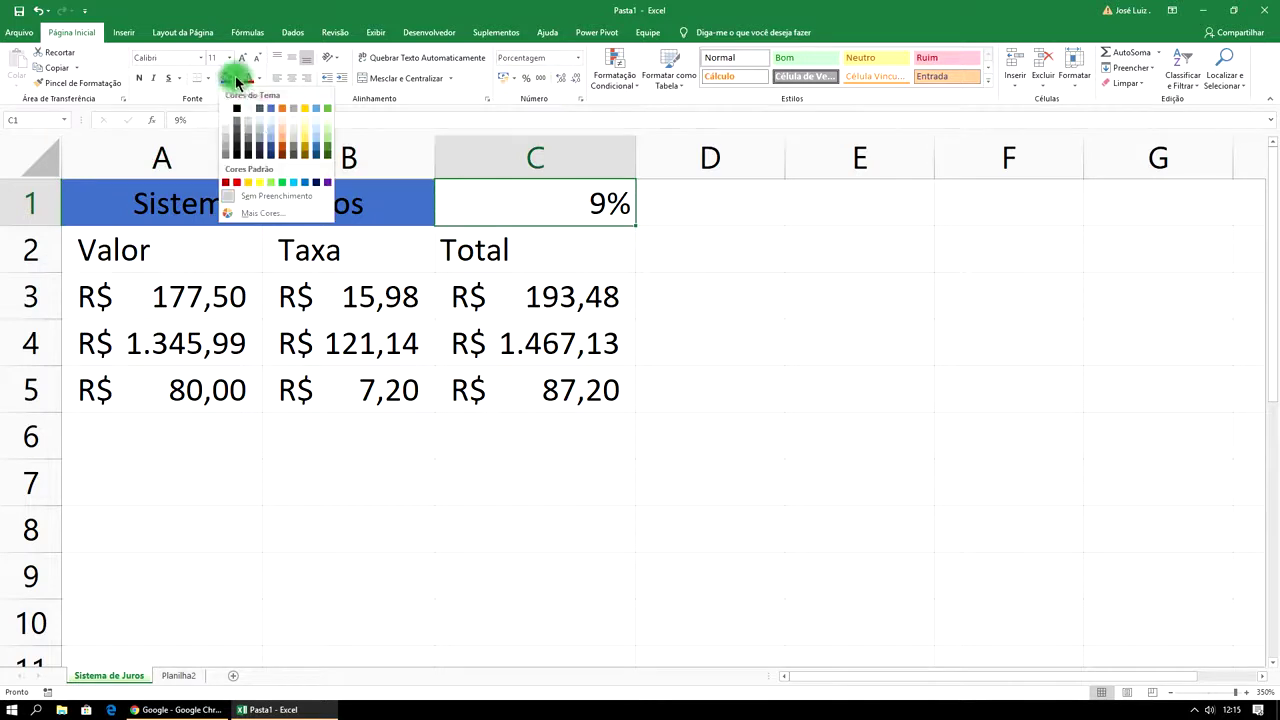
{"action": "left_click", "coordinate": [271, 135]}
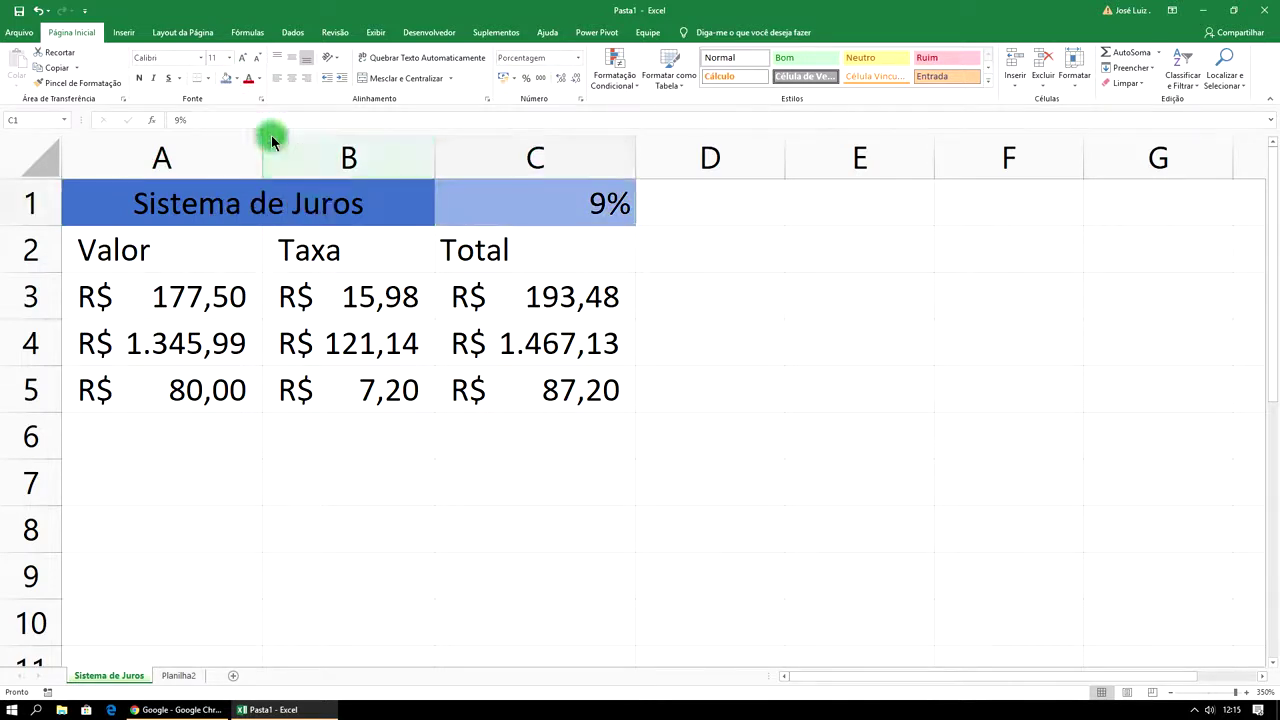
Fill the Valor, Taxa, Total header row A2:C2 dark blue
{"action": "left_click_drag", "start_coordinate": [180, 249], "coordinate": [500, 249]}
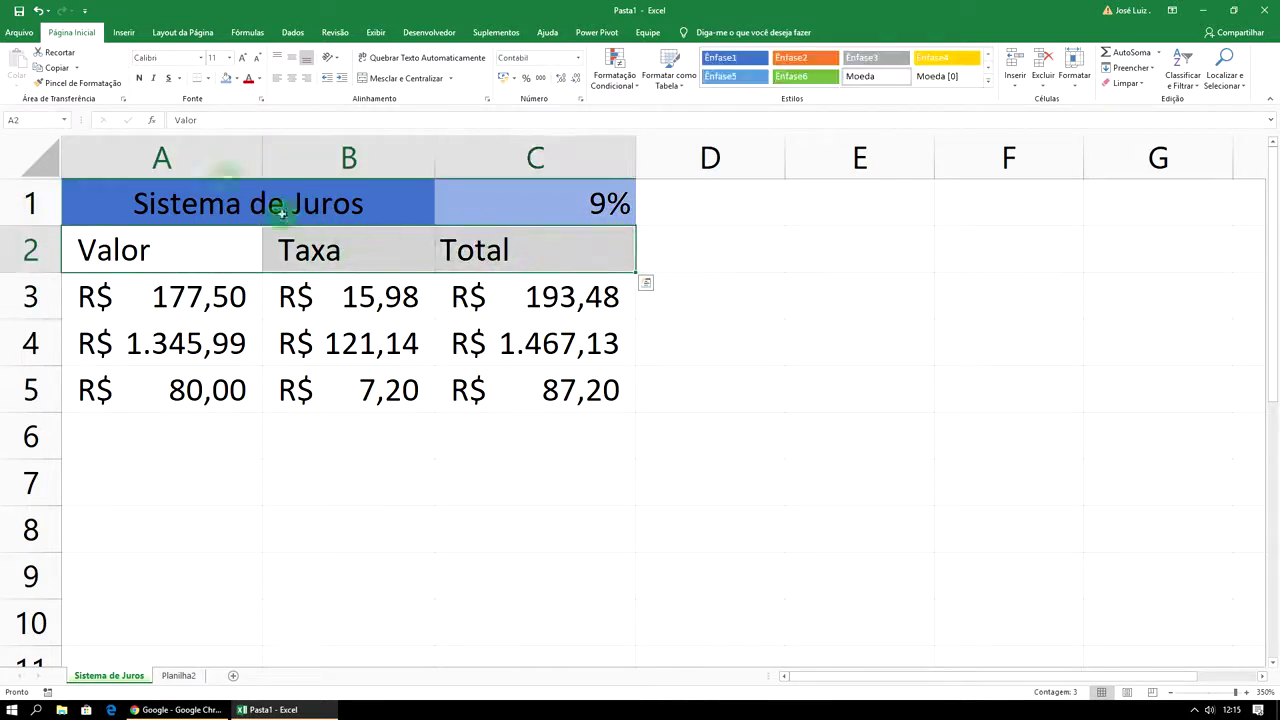
{"action": "left_click", "coordinate": [236, 80]}
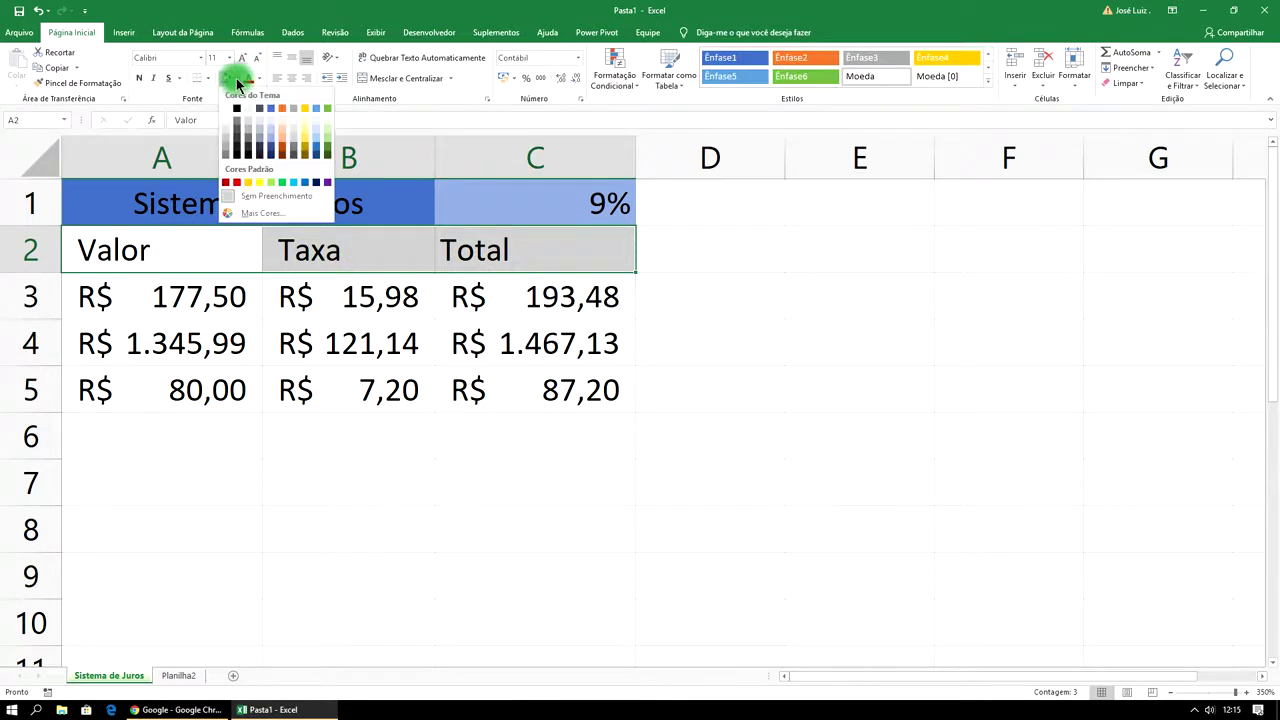
{"action": "left_click", "coordinate": [271, 153]}
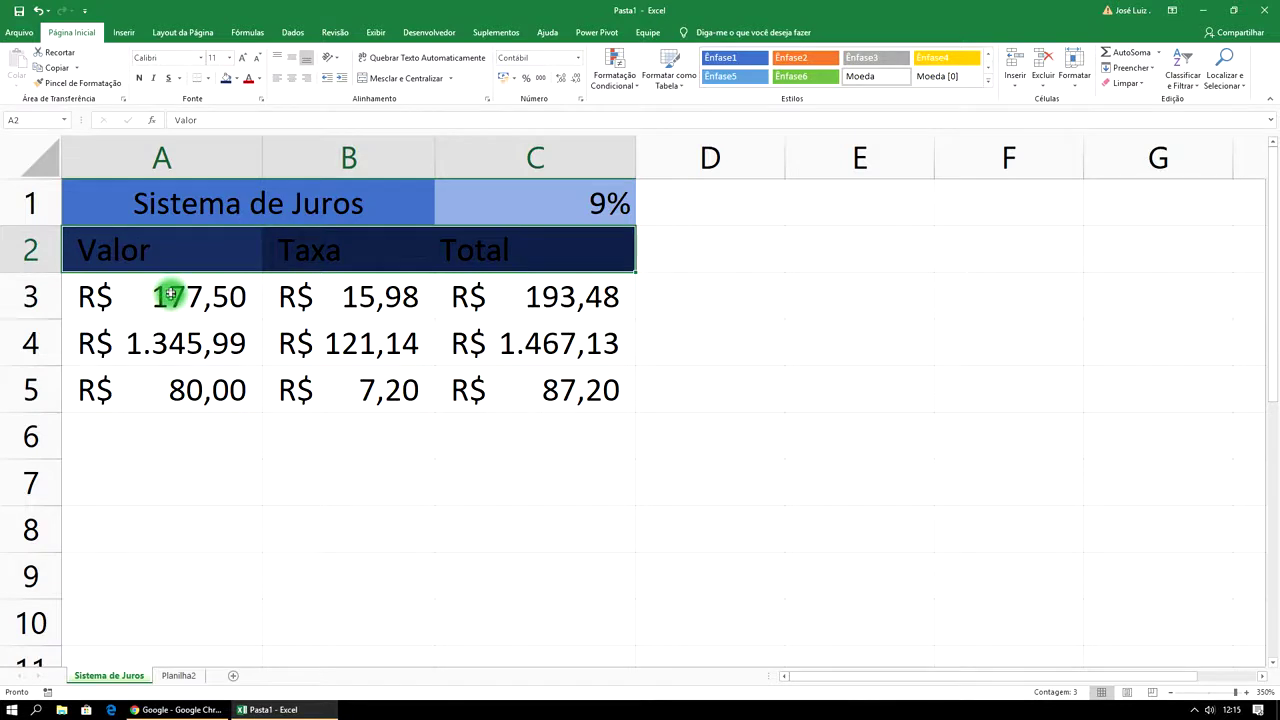
{"action": "left_click_drag", "start_coordinate": [171, 292], "coordinate": [265, 380]}
{"action": "mouse_move", "coordinate": [672, 210]}
{"action": "left_mouse_down"}
{"action": "mouse_move", "coordinate": [804, 479]}
{"action": "mouse_move", "coordinate": [966, 580]}
{"action": "mouse_move", "coordinate": [1145, 648]}
{"action": "left_mouse_up"}
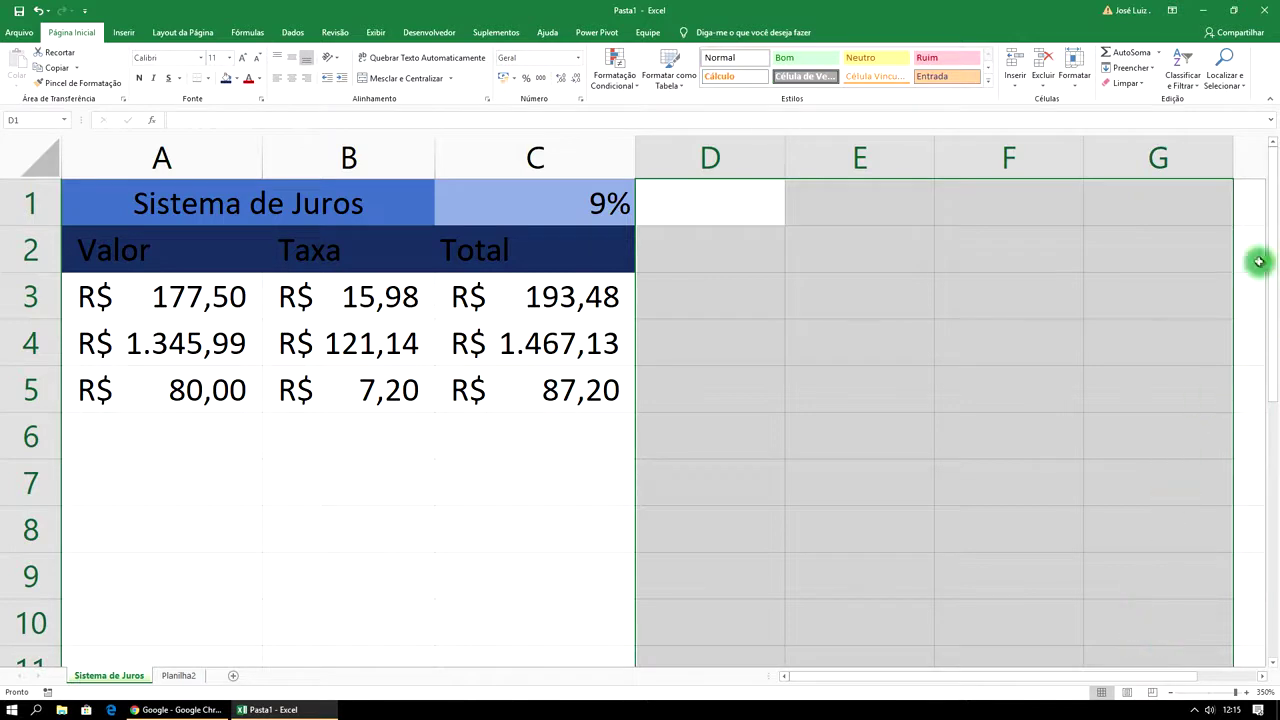
Fill the empty area right of the table, from column D onward, black
{"action": "double_click", "coordinate": [716, 210]}
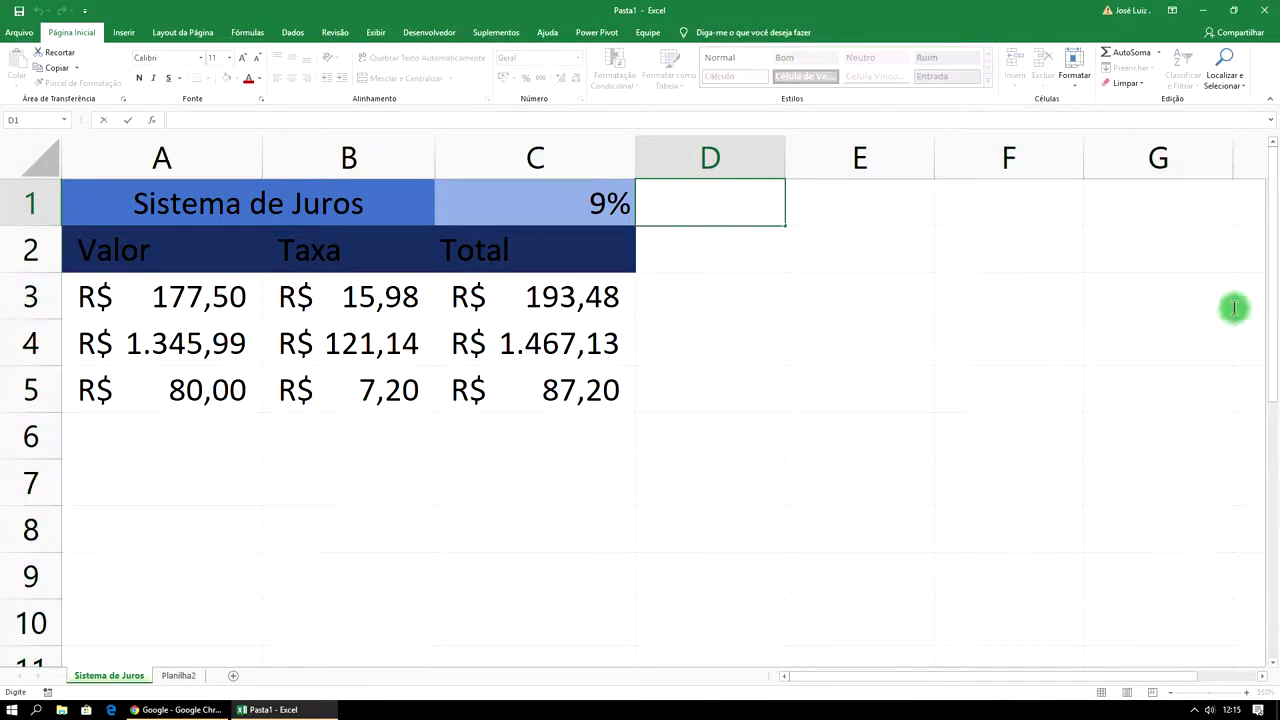
{"action": "left_click", "coordinate": [1037, 257]}
{"action": "mouse_move", "coordinate": [763, 203]}
{"action": "left_mouse_down"}
{"action": "mouse_move", "coordinate": [979, 259]}
{"action": "mouse_move", "coordinate": [1263, 570]}
{"action": "mouse_move", "coordinate": [1260, 649]}
{"action": "mouse_move", "coordinate": [1195, 666]}
{"action": "left_mouse_up"}
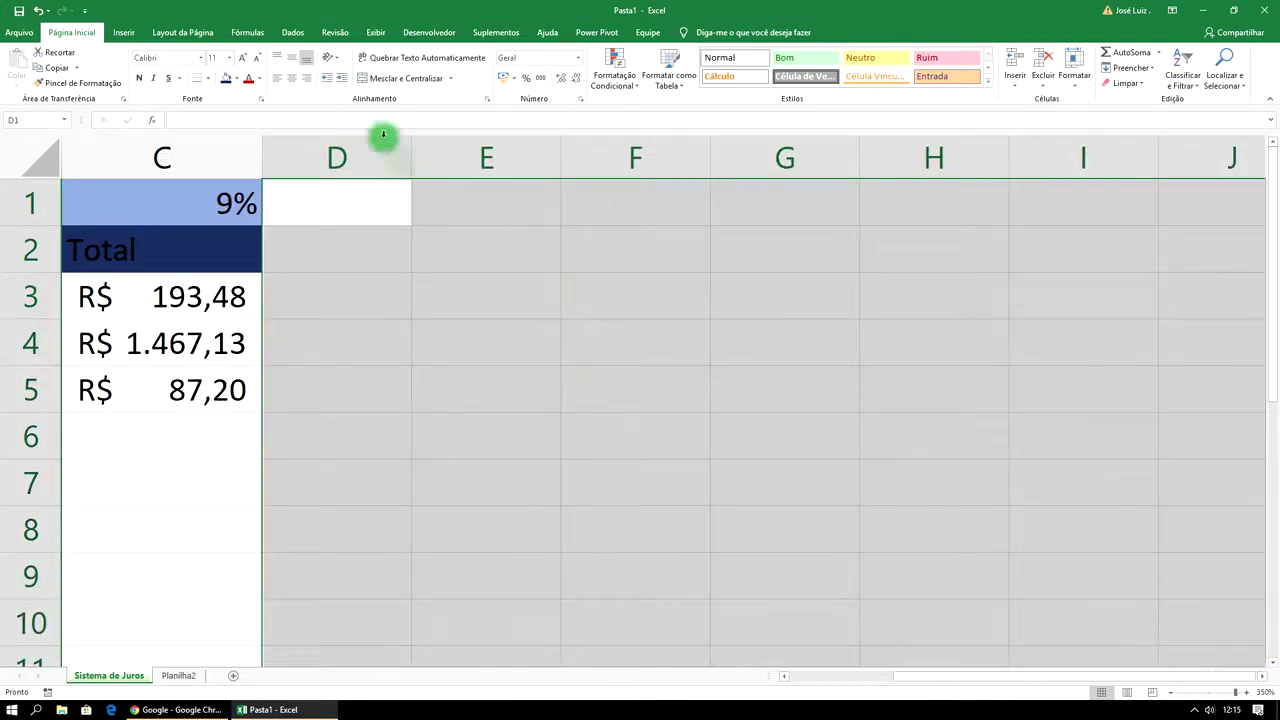
{"action": "left_click", "coordinate": [241, 84]}
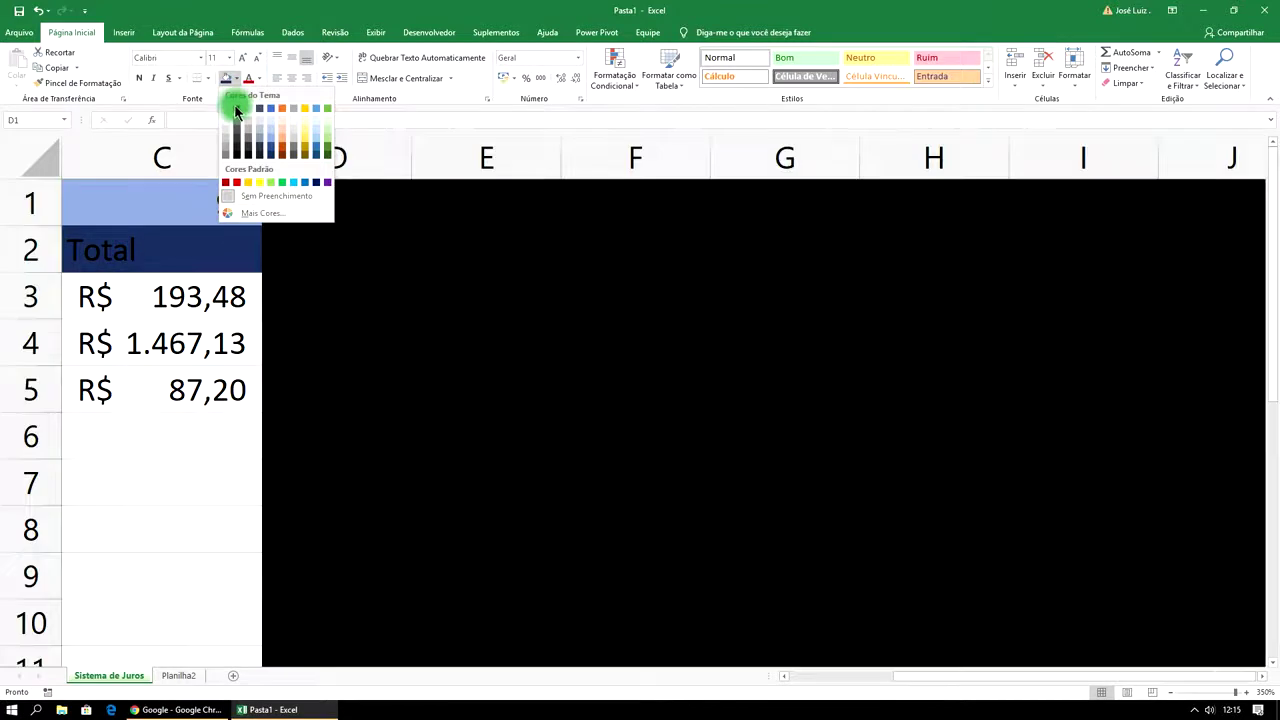
{"action": "left_click", "coordinate": [234, 106]}
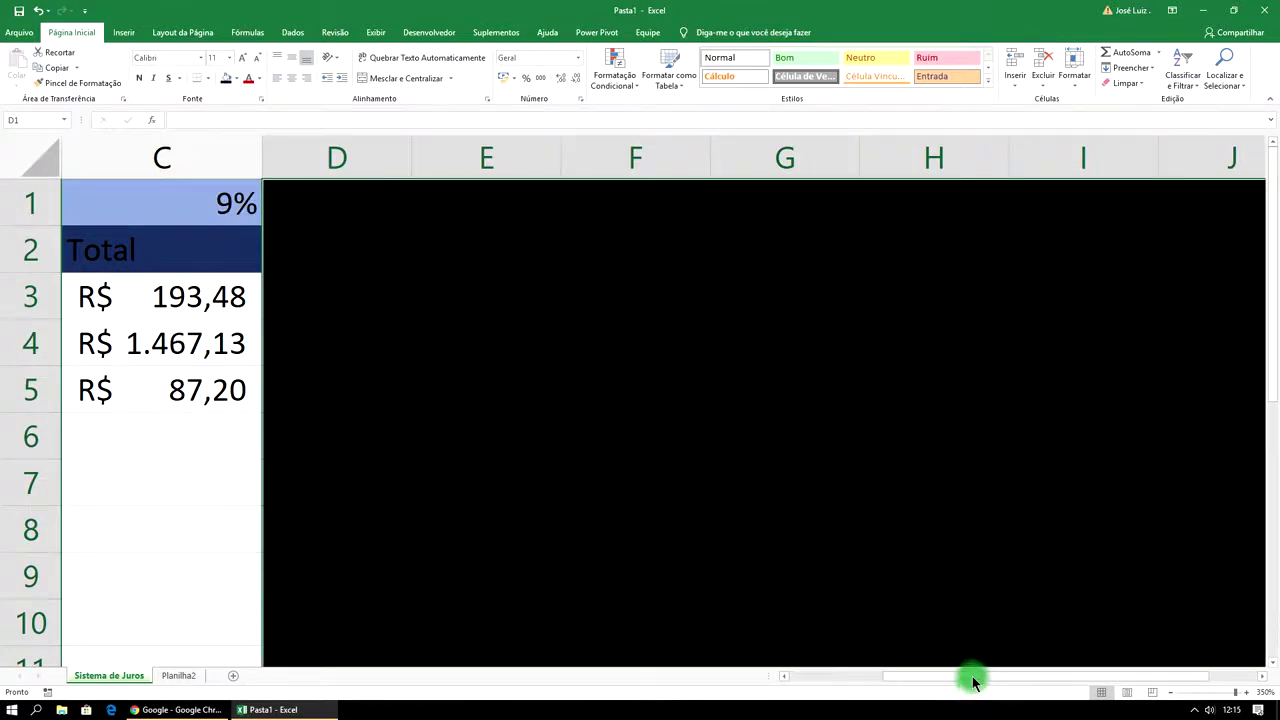
{"action": "left_click_drag", "start_coordinate": [975, 681], "coordinate": [823, 680]}
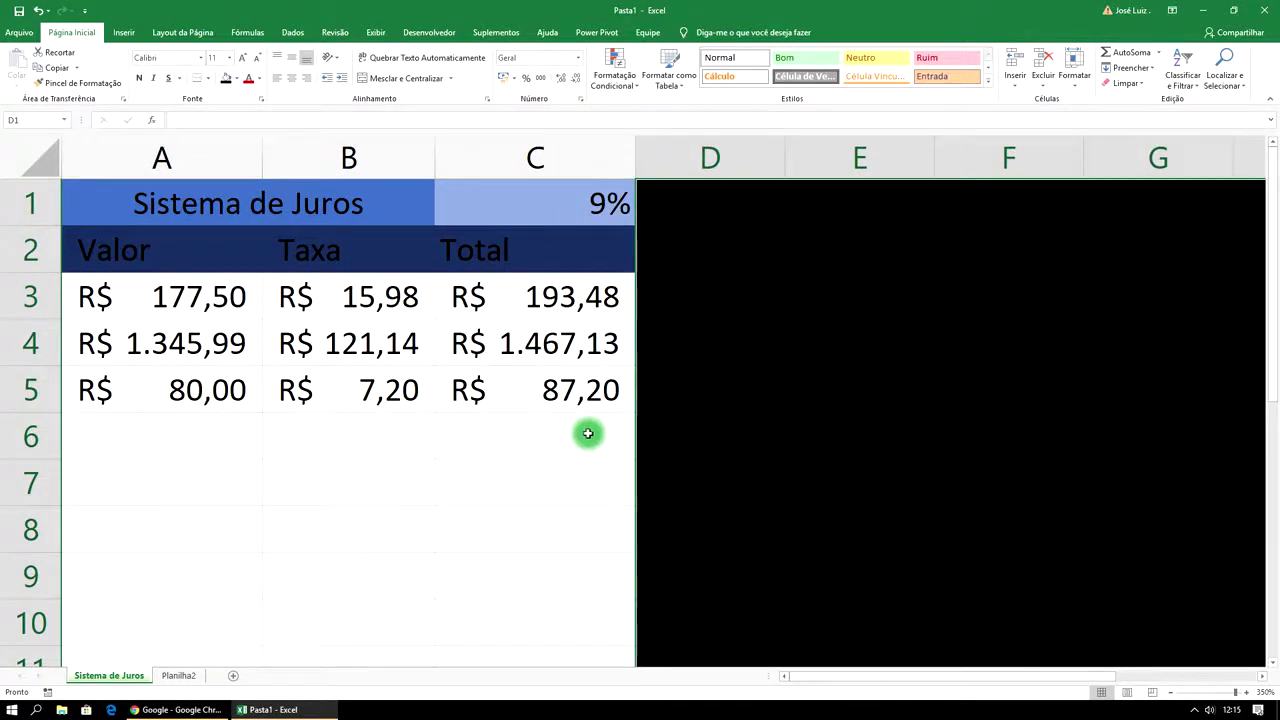
Fill the empty rows below the table black
{"action": "left_click_drag", "start_coordinate": [593, 442], "coordinate": [206, 622]}
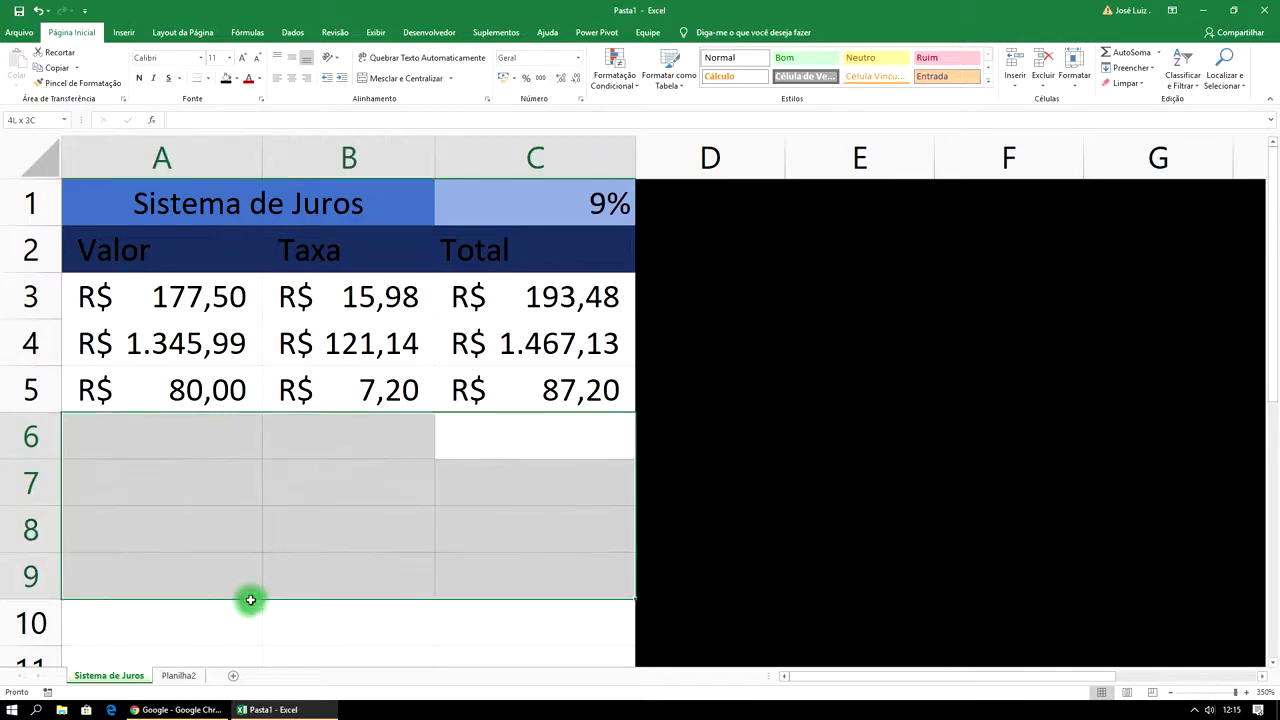
{"action": "left_click", "coordinate": [206, 622]}
{"action": "mouse_move", "coordinate": [134, 429]}
{"action": "left_mouse_down"}
{"action": "mouse_move", "coordinate": [298, 582]}
{"action": "mouse_move", "coordinate": [514, 663]}
{"action": "left_mouse_up"}
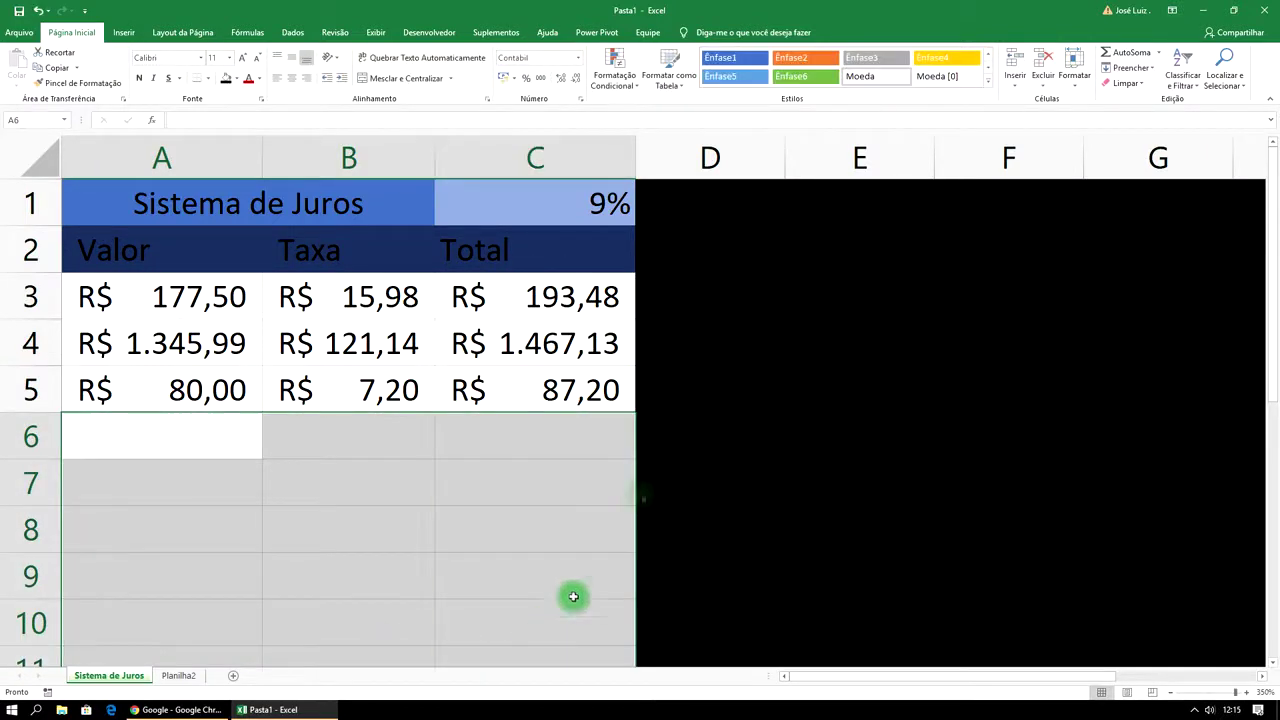
{"action": "left_click", "coordinate": [226, 82]}
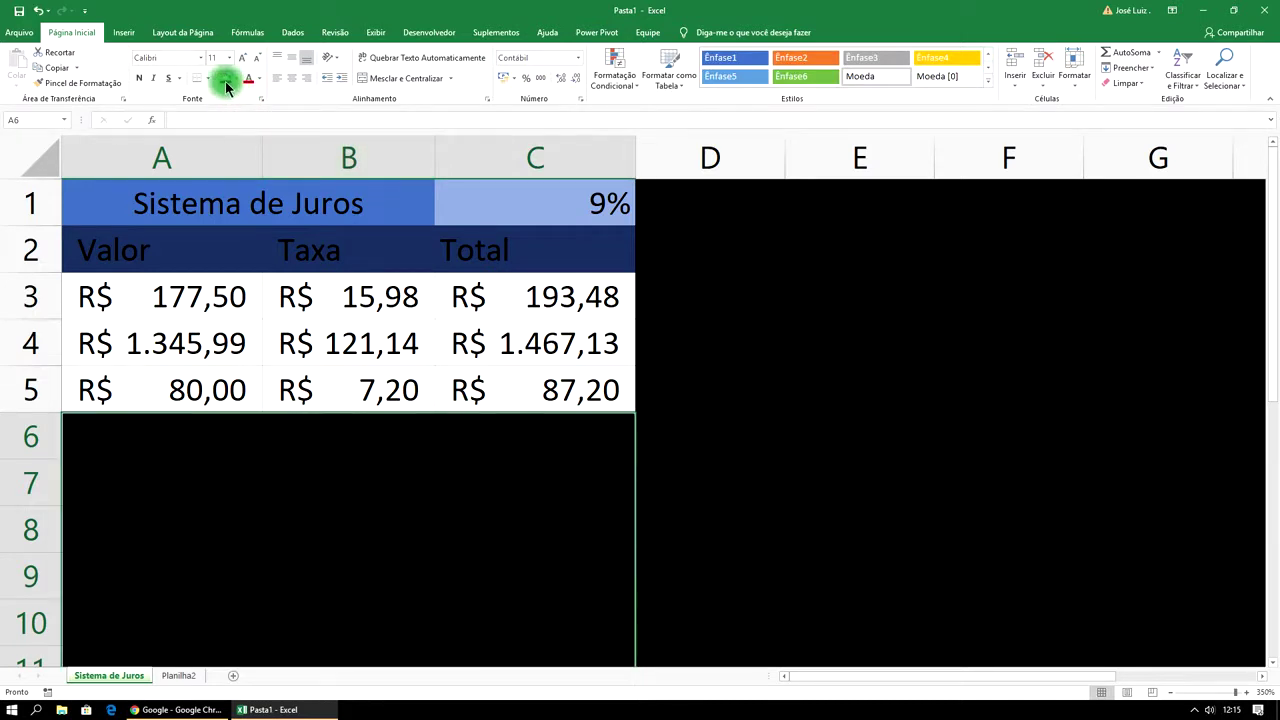
{"action": "left_click", "coordinate": [830, 332]}
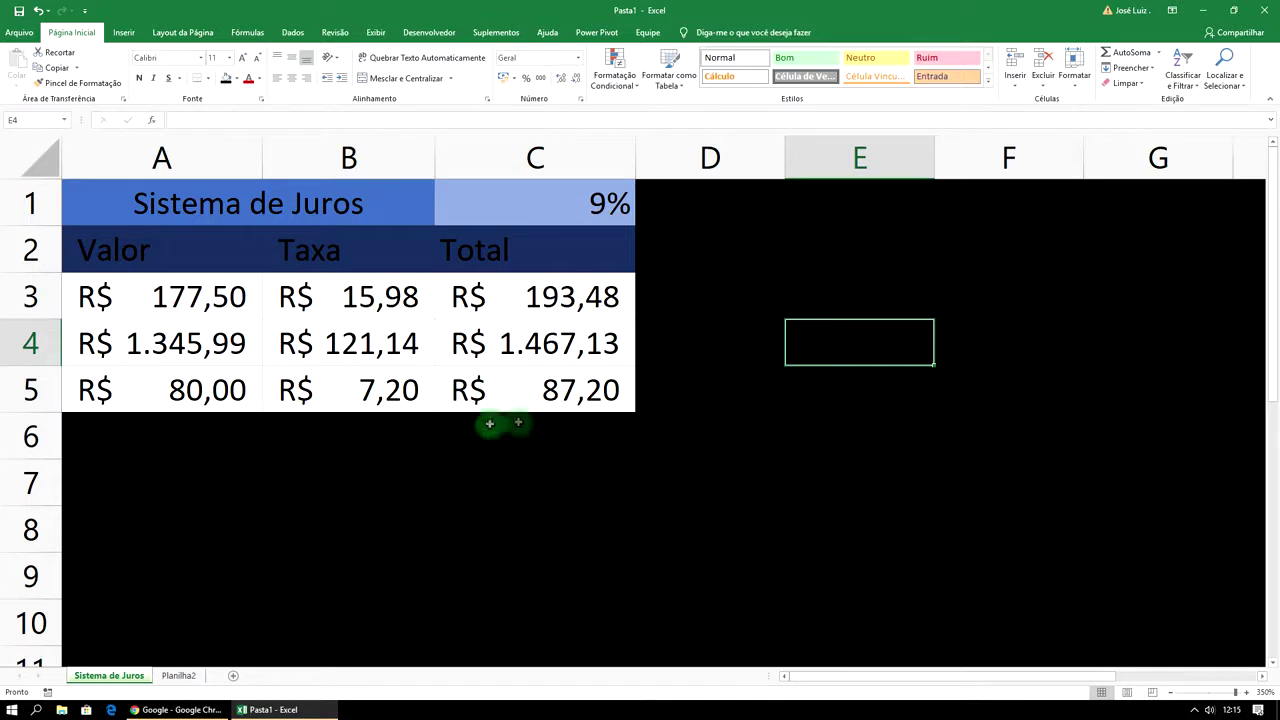
{"action": "left_click_drag", "start_coordinate": [544, 425], "coordinate": [182, 525]}
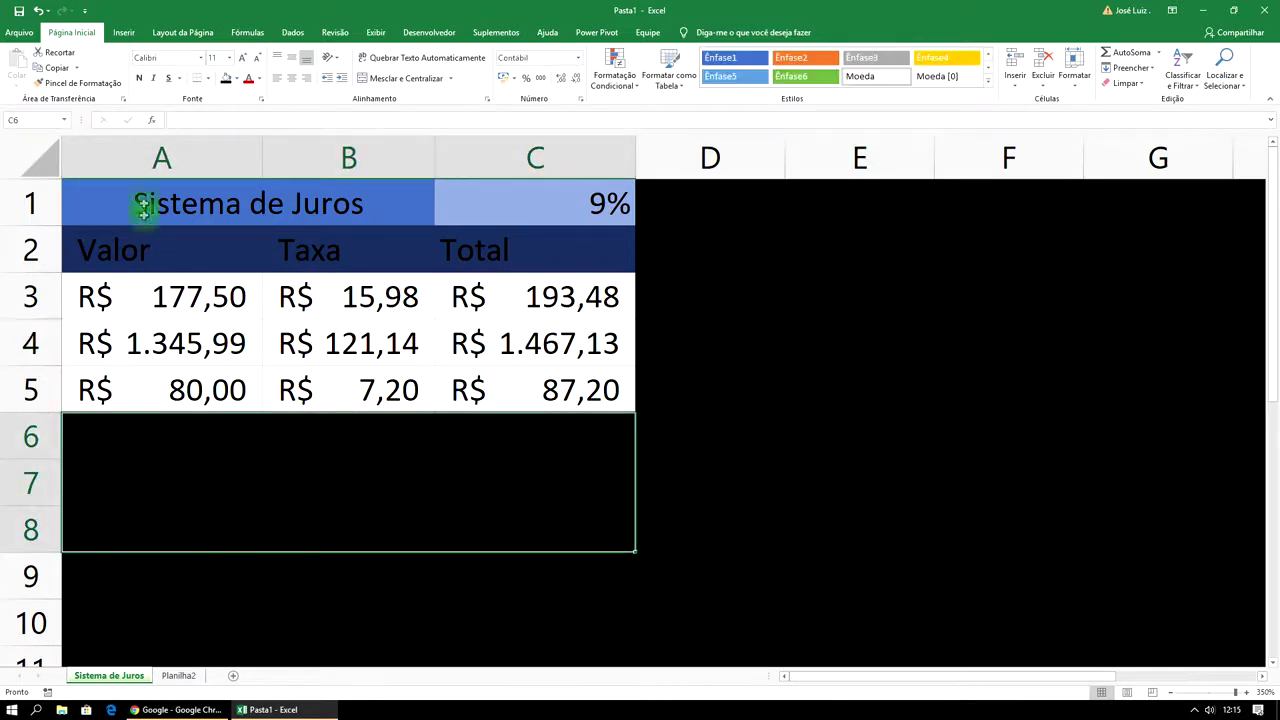
{"action": "left_click", "coordinate": [237, 84]}
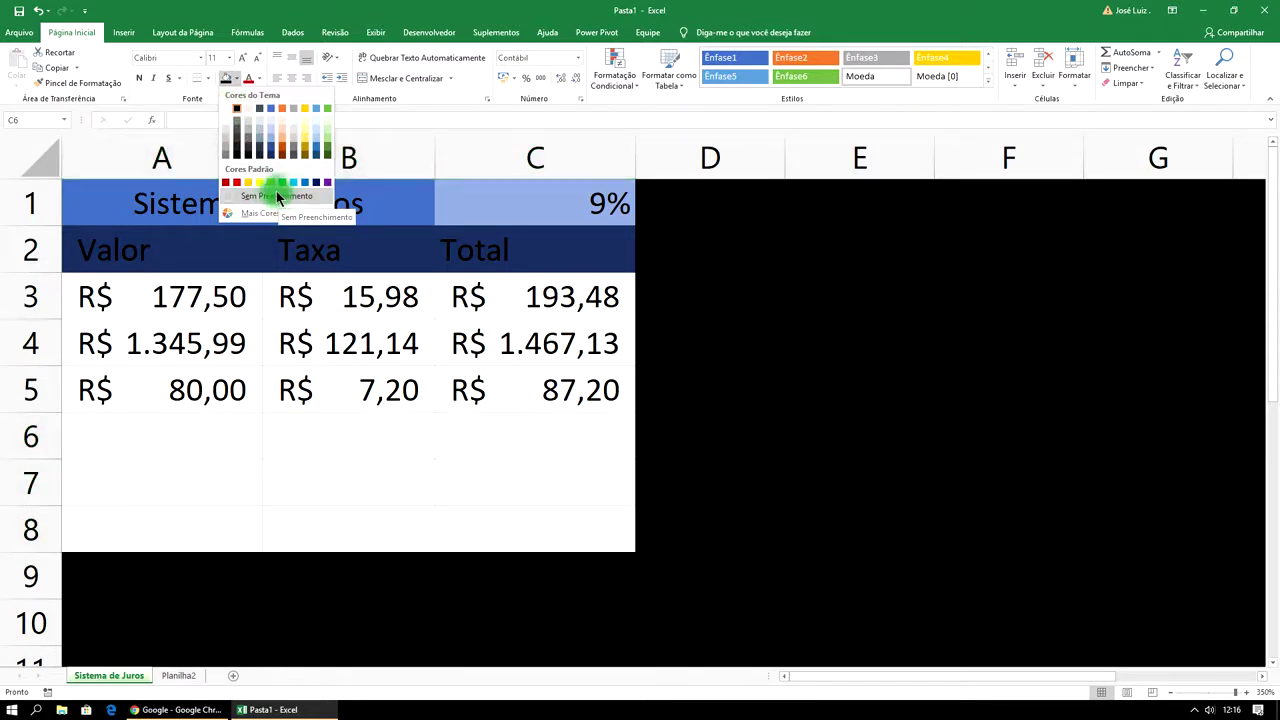
Set rows 6–8 under the table back to no fill (Sem Preenchimento)
{"action": "left_click", "coordinate": [276, 192]}
{"action": "left_click", "coordinate": [830, 418]}
{"action": "type", "text": "="}
Apply Todas as Bordas (all borders) to every cell from A1 to C8
{"action": "mouse_move", "coordinate": [281, 205]}
{"action": "left_mouse_down"}
{"action": "mouse_move", "coordinate": [286, 349]}
{"action": "mouse_move", "coordinate": [331, 500]}
{"action": "mouse_move", "coordinate": [483, 528]}
{"action": "left_mouse_up"}
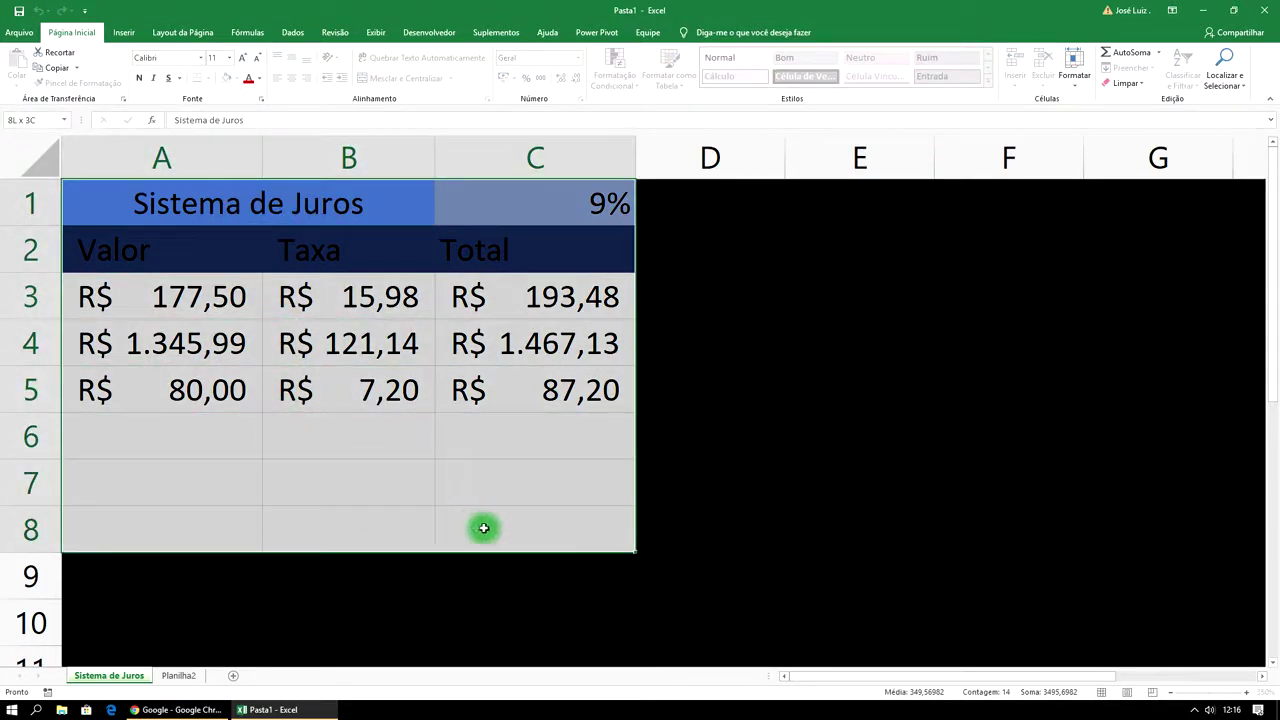
{"action": "left_click", "coordinate": [208, 79]}
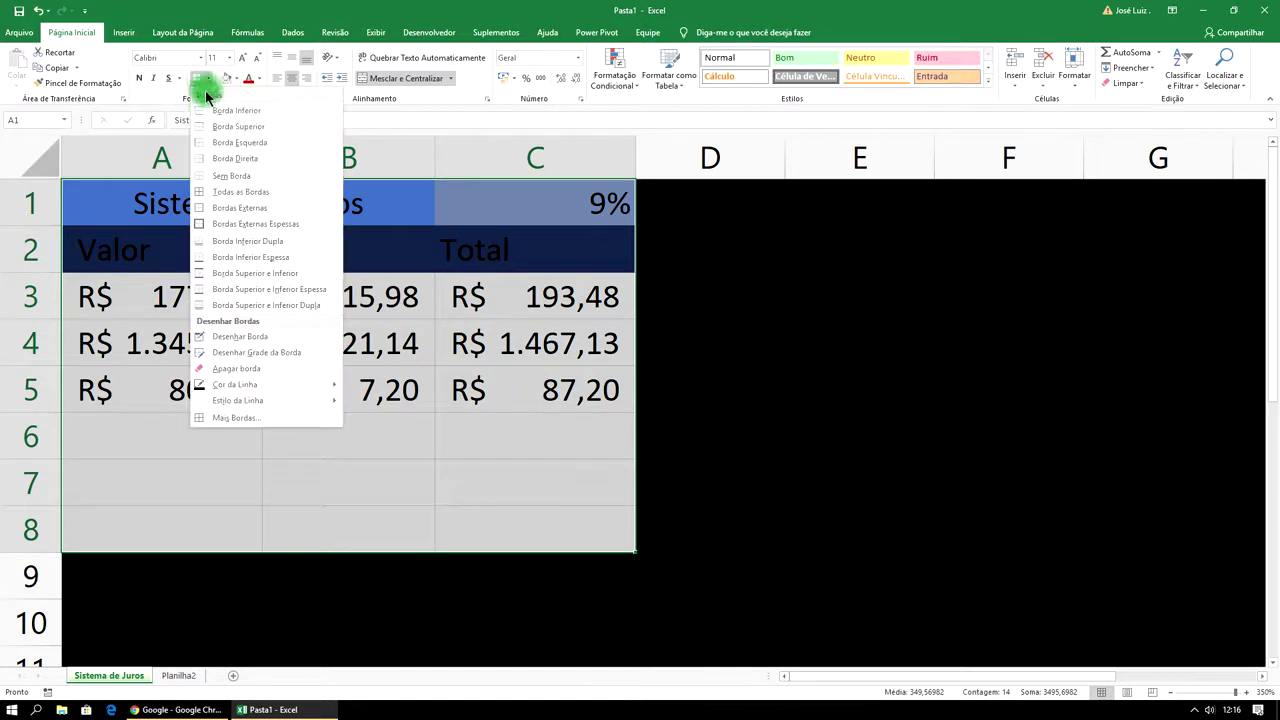
{"action": "left_click", "coordinate": [248, 194]}
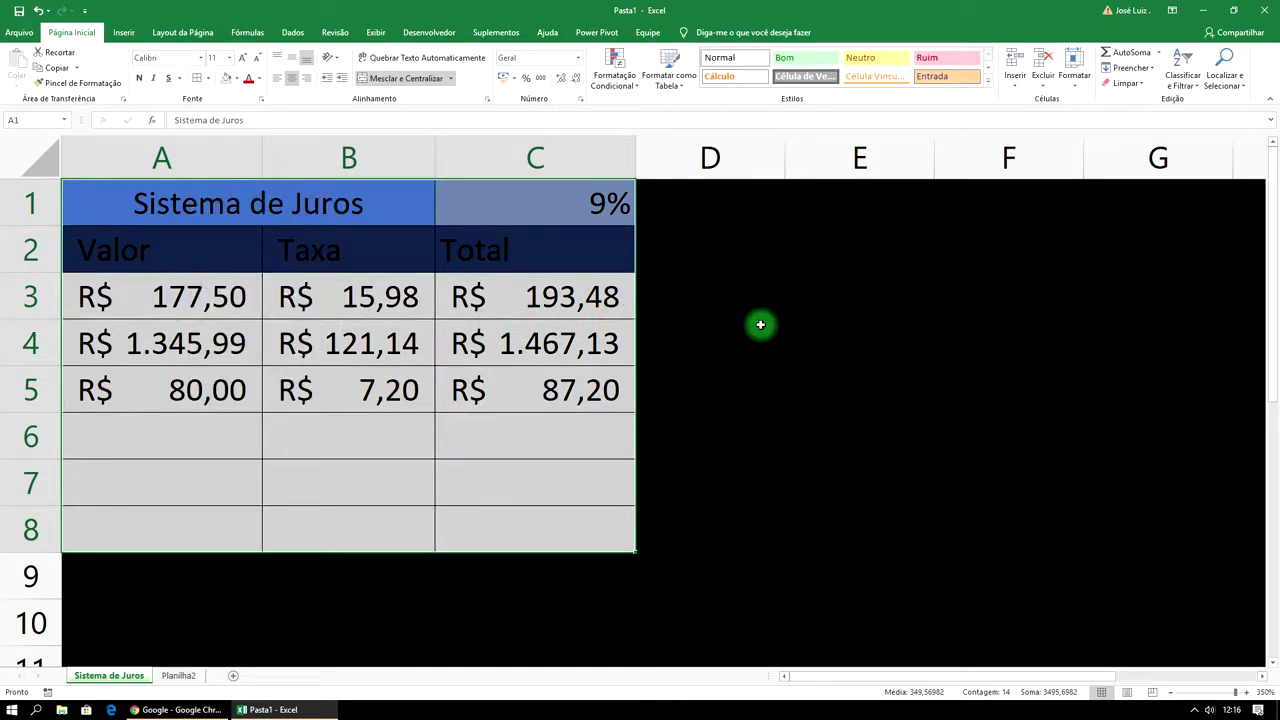
{"action": "left_click", "coordinate": [773, 309]}
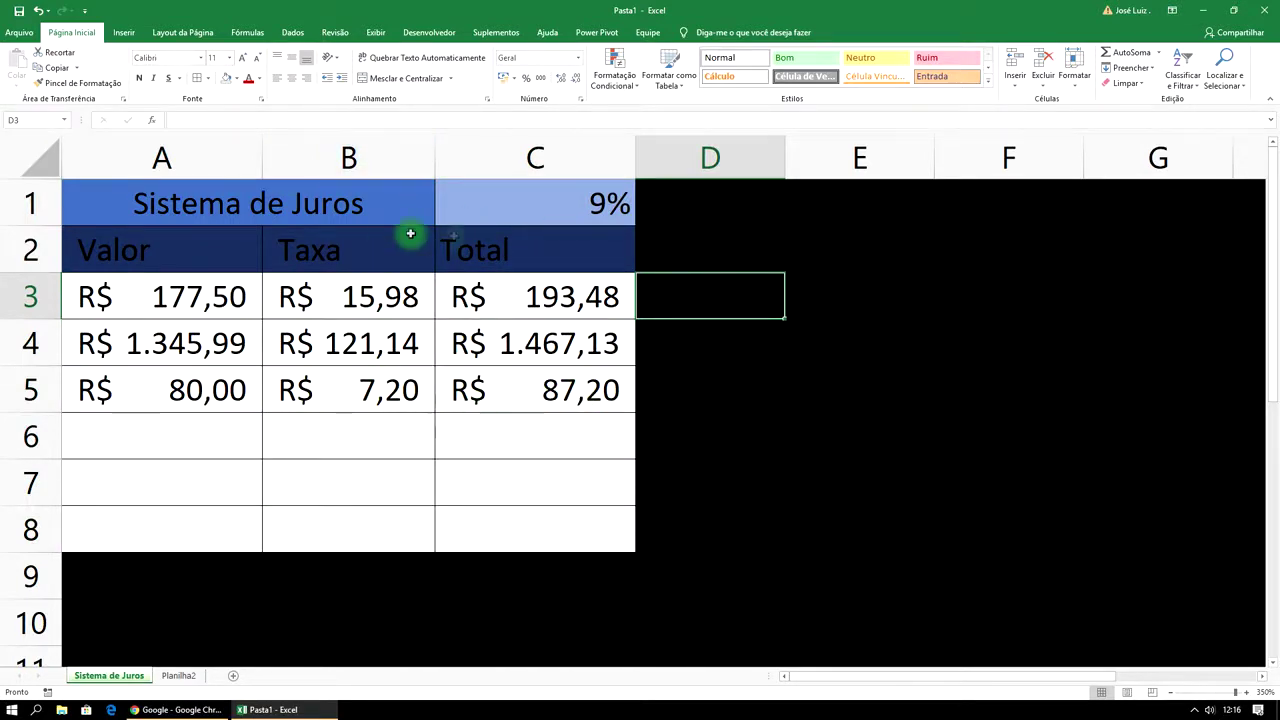
{"action": "left_click", "coordinate": [849, 317]}
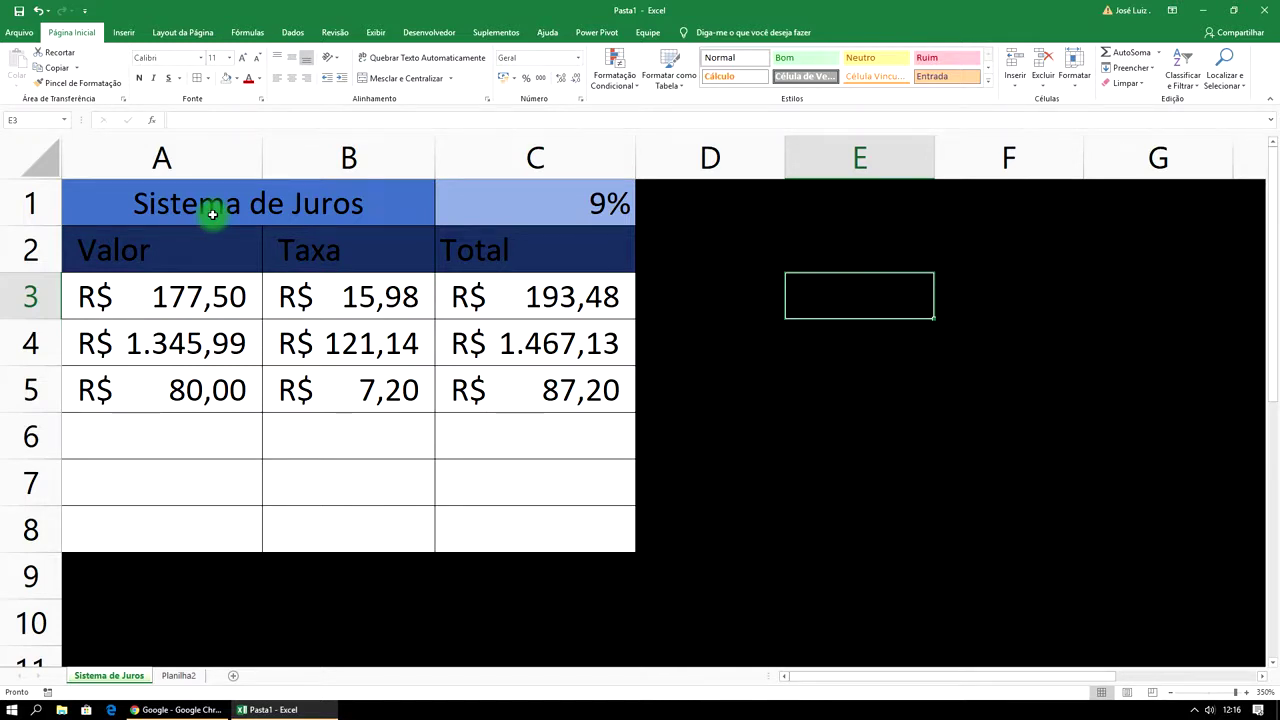
{"action": "left_click", "coordinate": [715, 360]}
{"action": "left_click", "coordinate": [518, 440]}
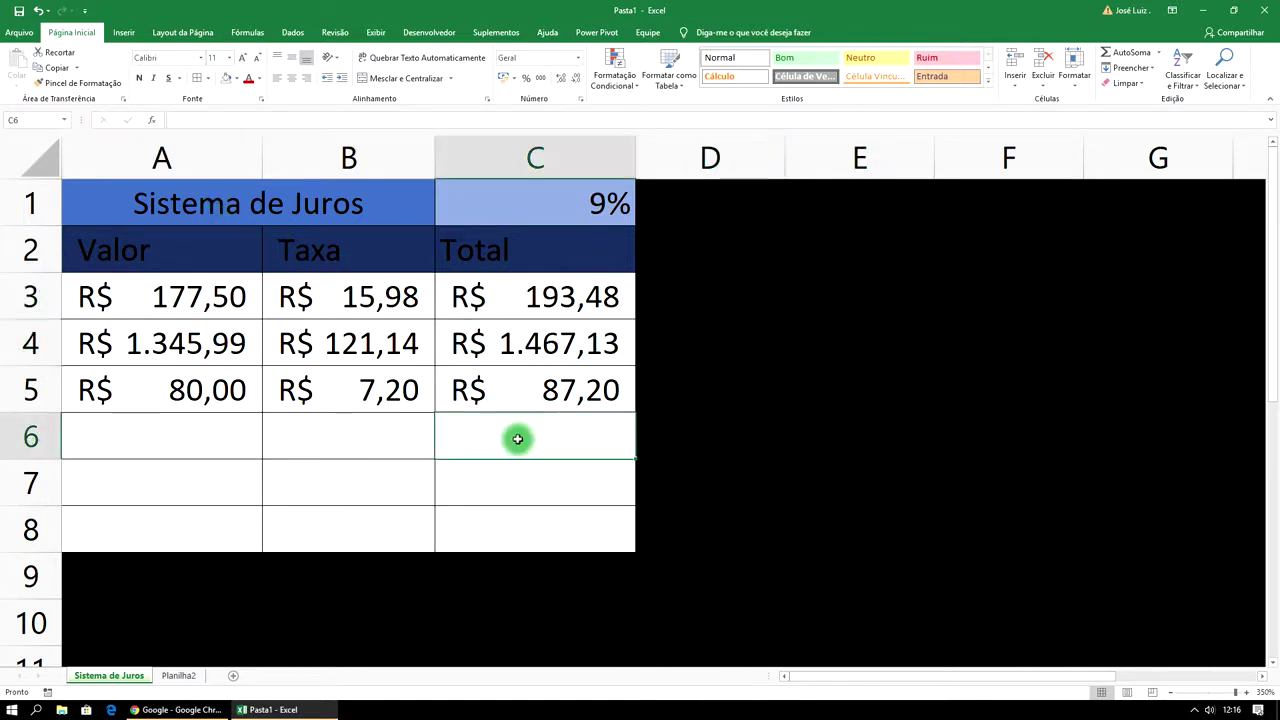